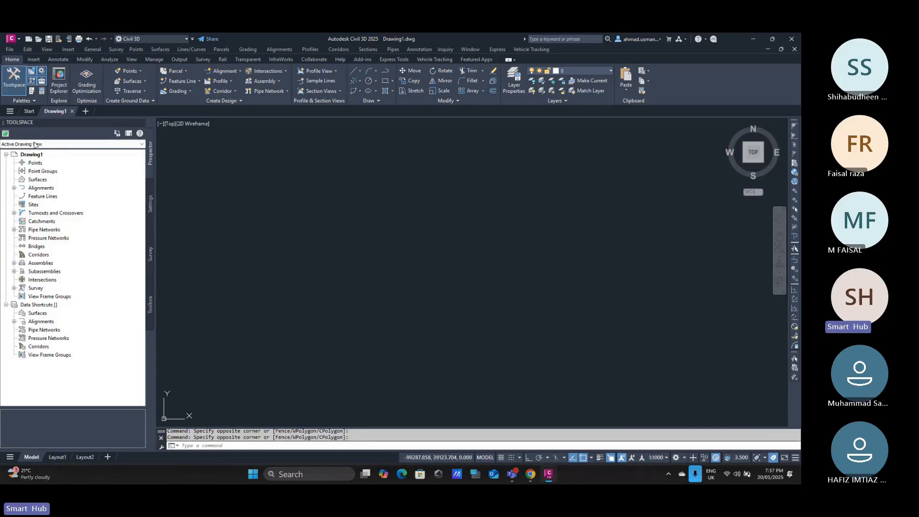
Hide and reshow the Toolspace, and look through its Survey, Toolbox, Settings and Prospector contents
left_click(15, 78)
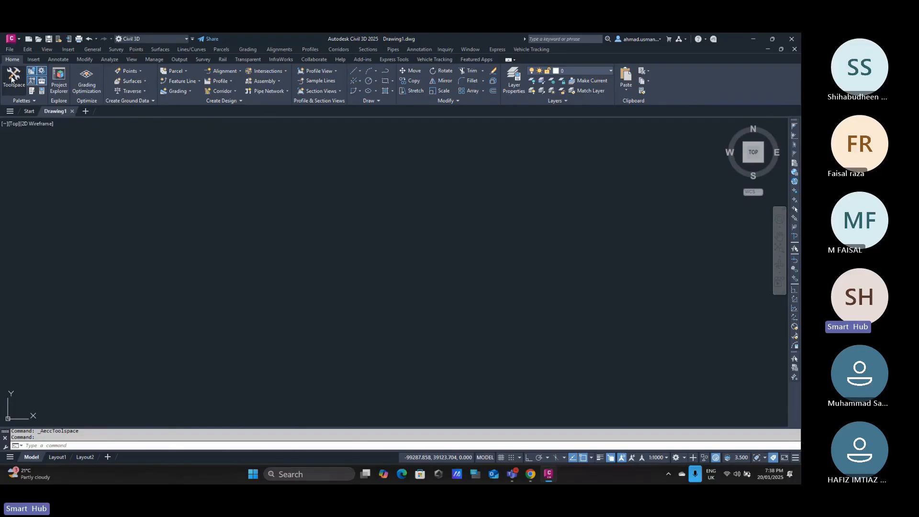
left_click(13, 77)
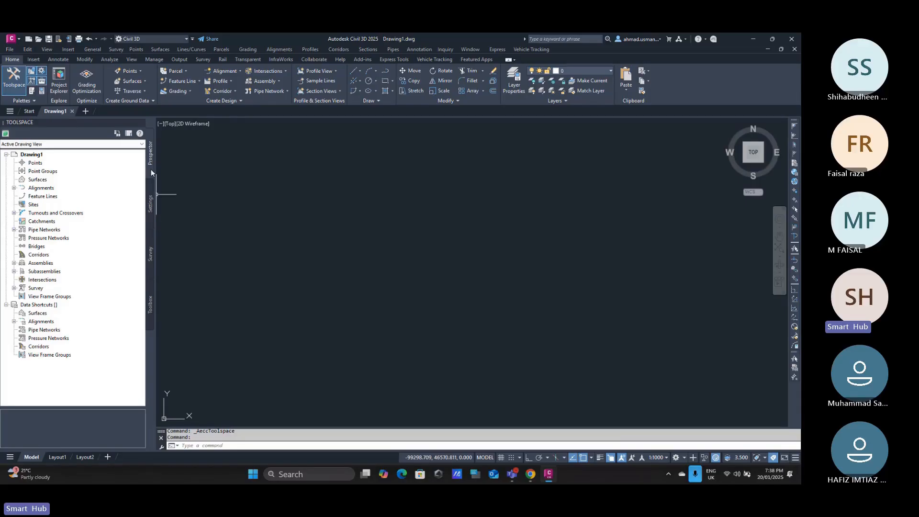
left_click(151, 270)
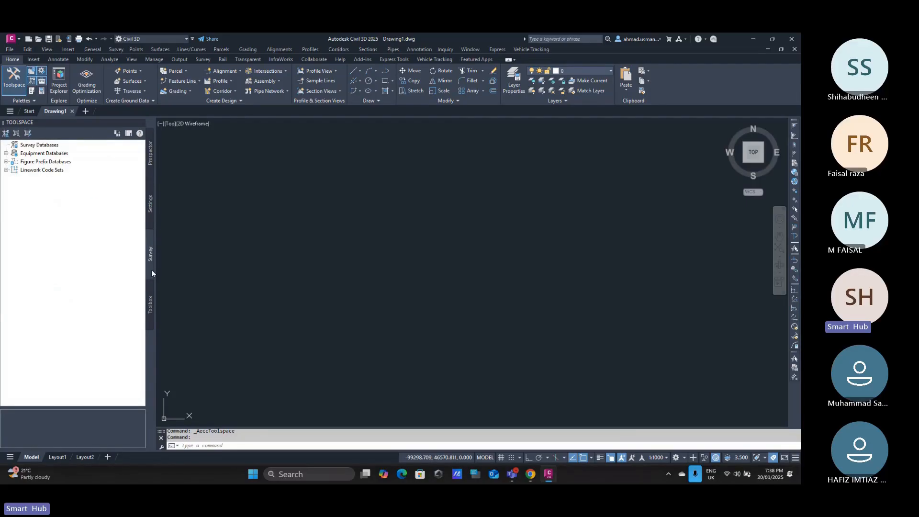
left_click(149, 303)
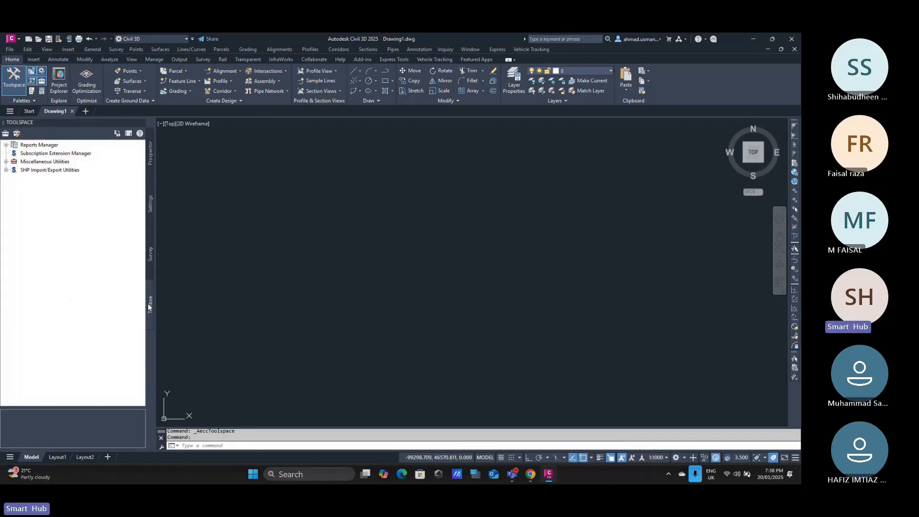
left_click(149, 159)
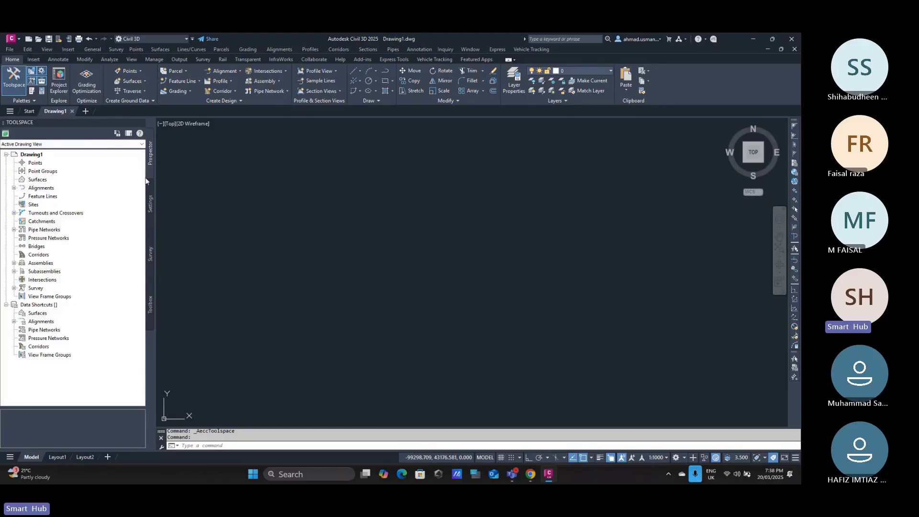
left_click(151, 204)
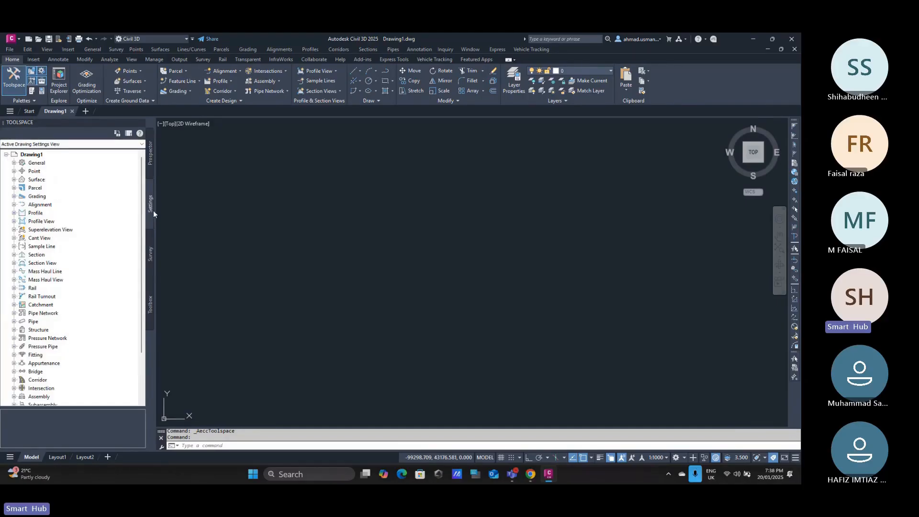
left_click(151, 251)
left_click(148, 289)
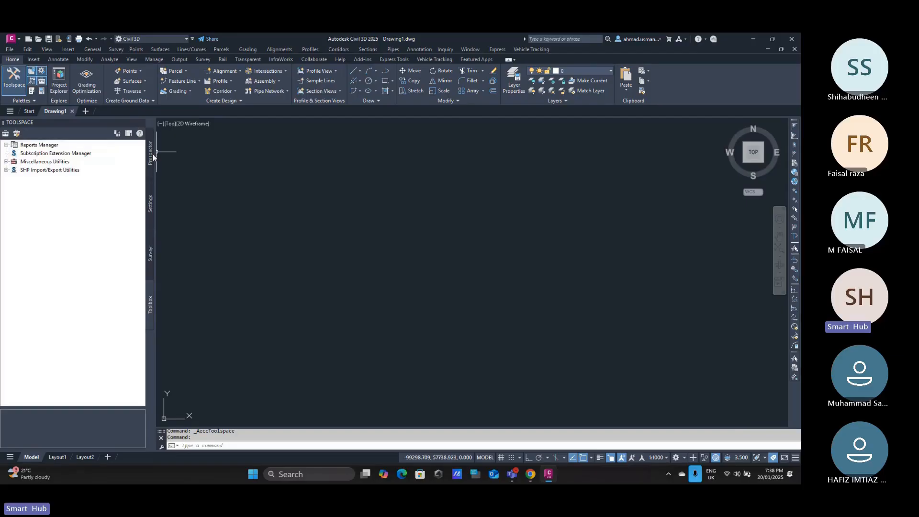
left_click(151, 154)
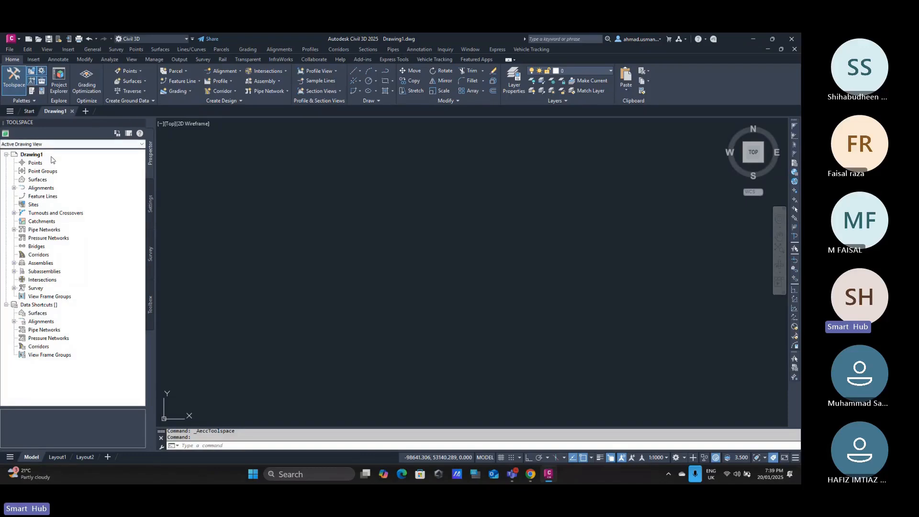
left_click(142, 70)
left_click_drag(45, 246, 47, 248)
left_click(35, 59)
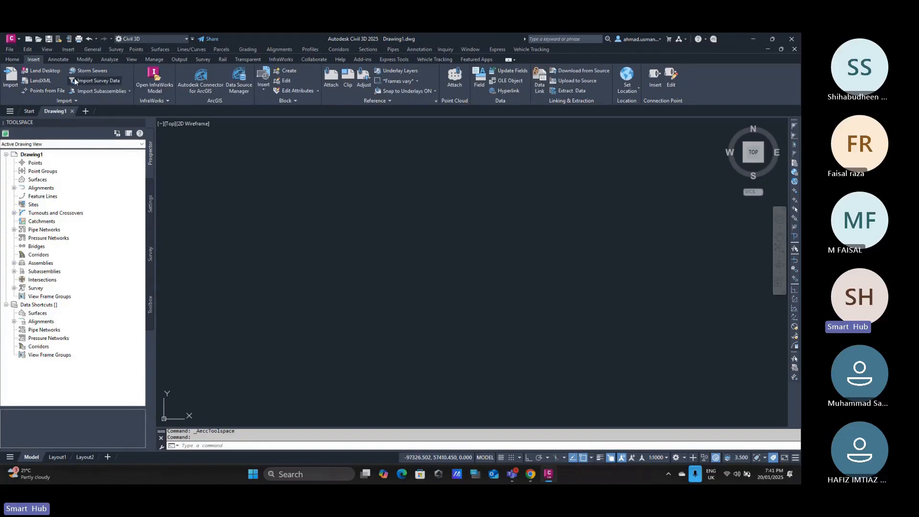
left_click(13, 59)
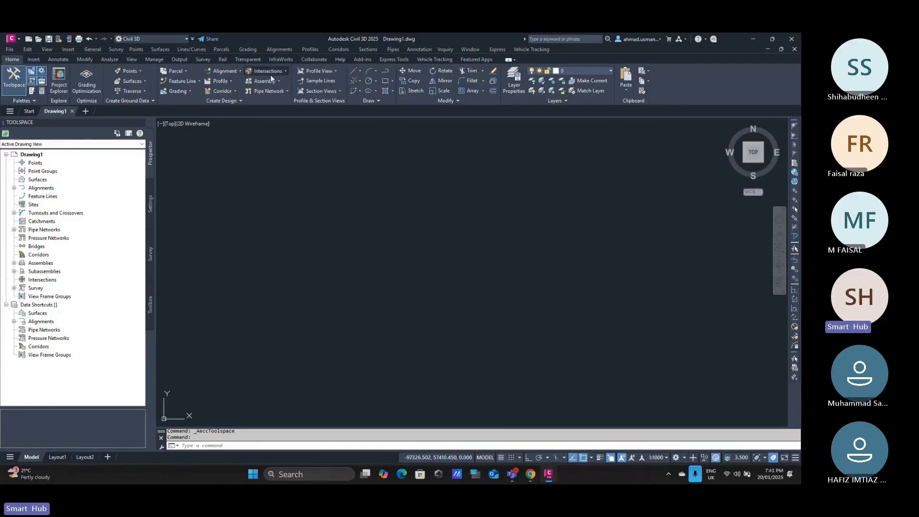
left_click(85, 59)
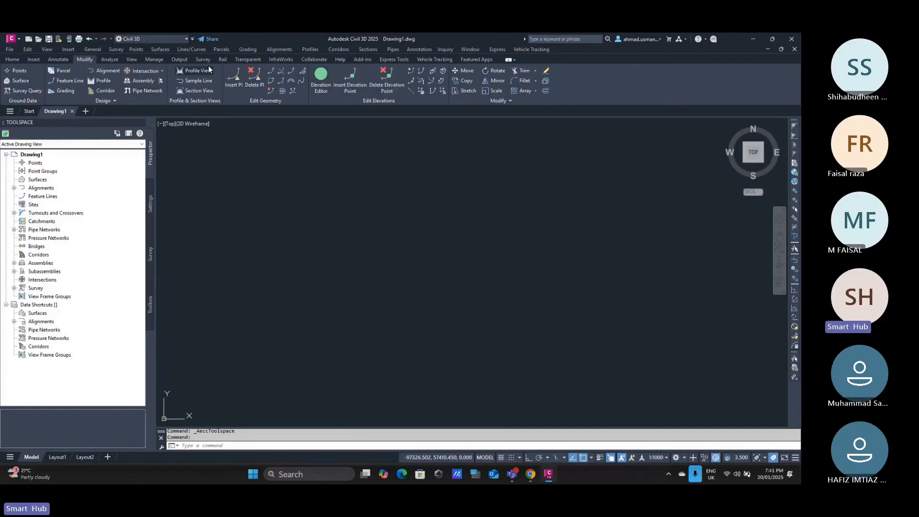
left_click(180, 60)
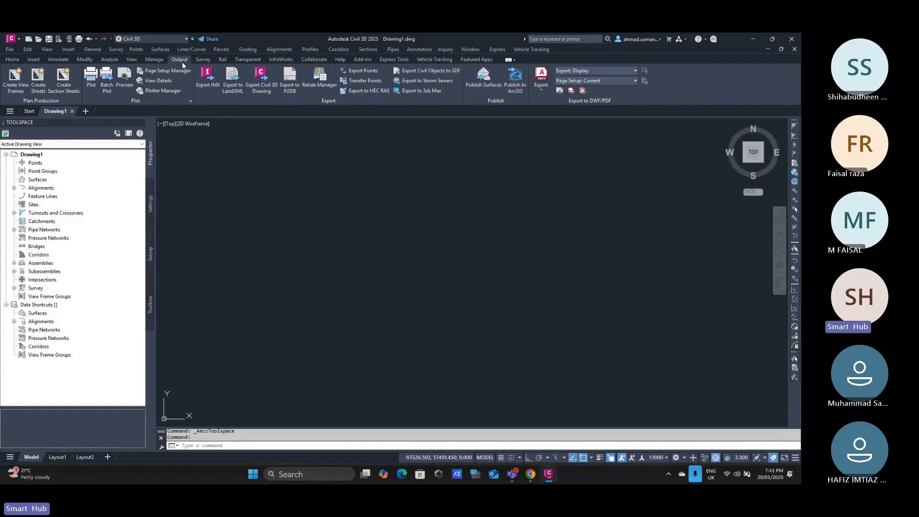
left_click(12, 60)
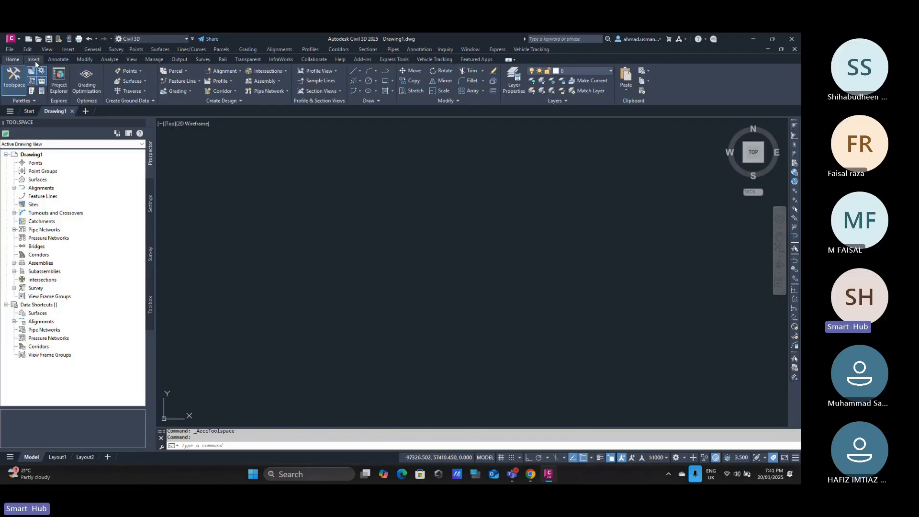
Start a points-from-file import and add the Raqayab Project OGL CSV file as the source
left_click(34, 60)
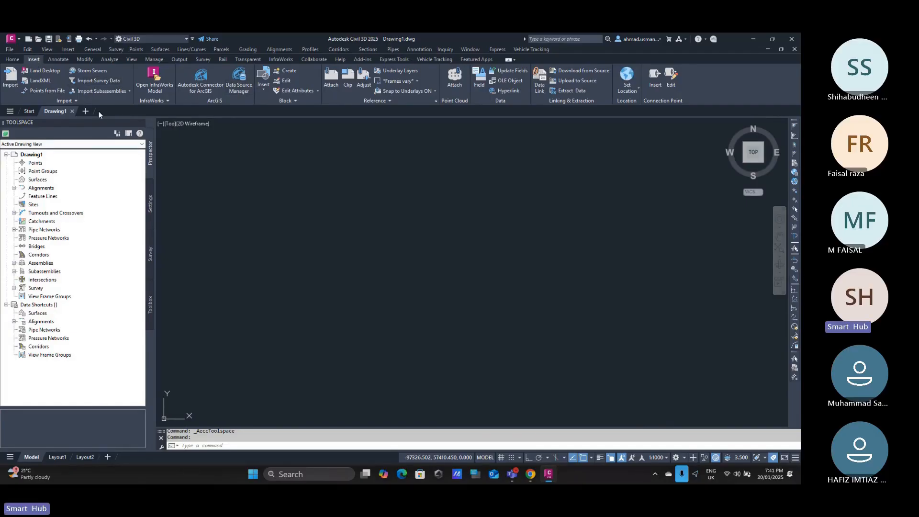
left_click(38, 90)
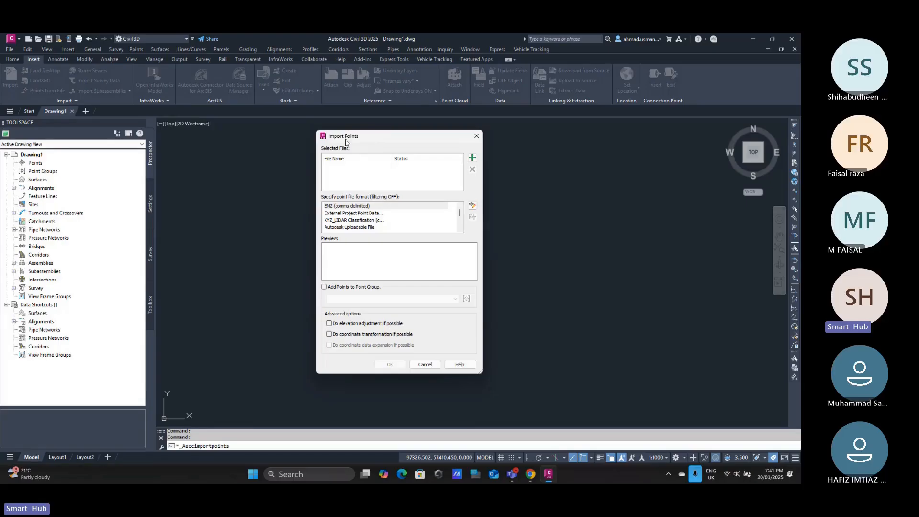
left_click_drag(366, 133, 376, 149)
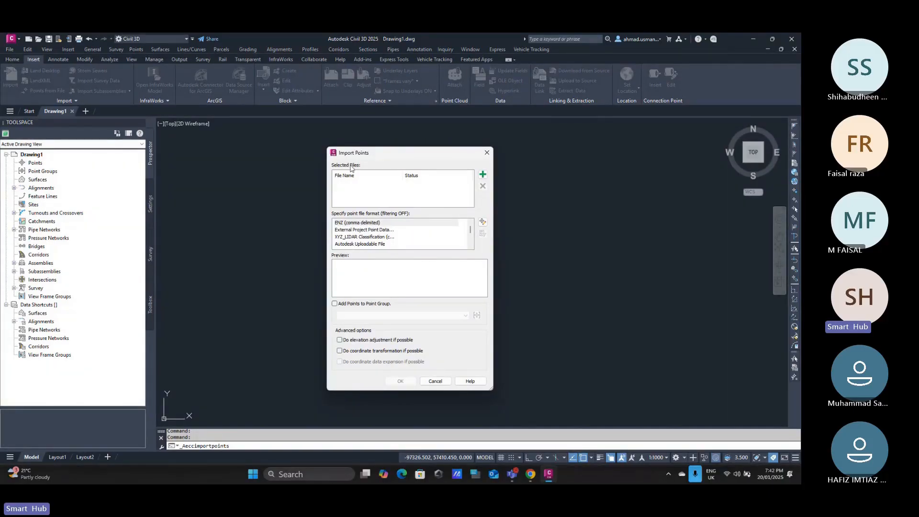
left_click(483, 175)
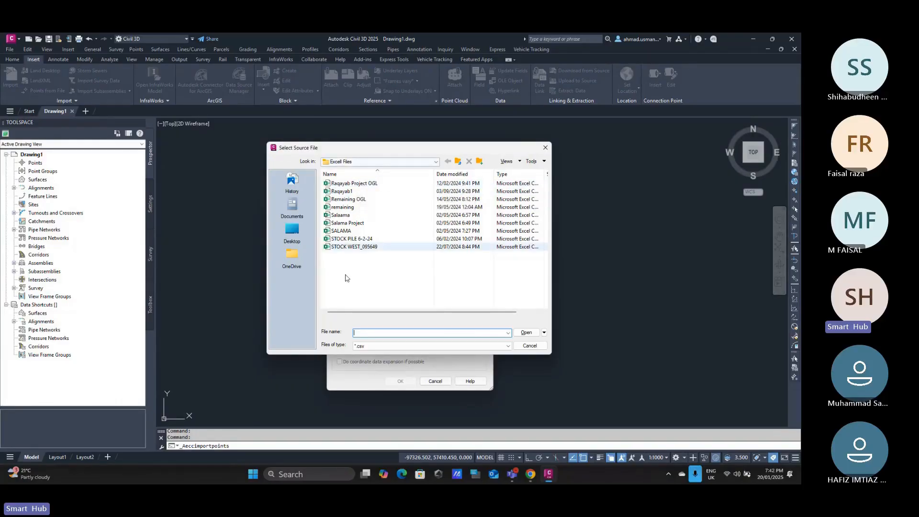
double_click(354, 183)
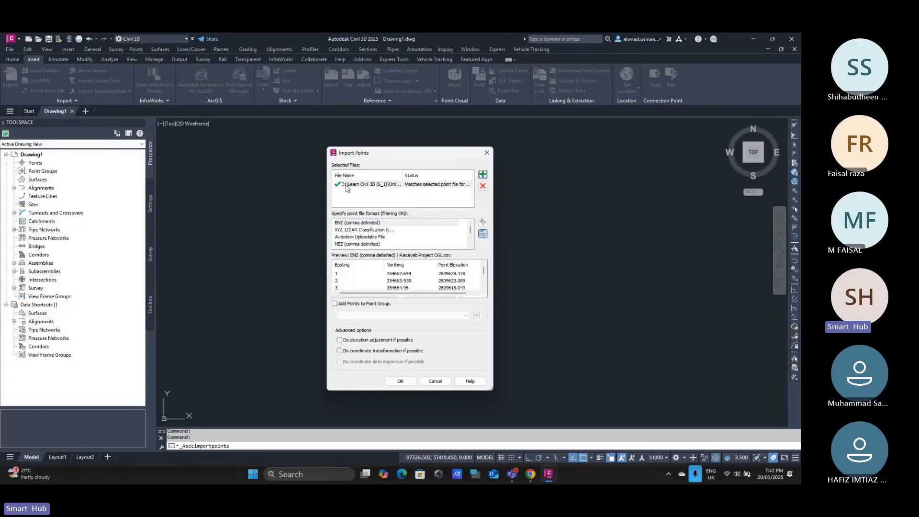
Set the point file format for the import to PENZ (comma delimited)
mouse_move(376, 156)
left_mouse_down()
mouse_move(414, 127)
mouse_move(362, 161)
mouse_move(393, 130)
mouse_move(386, 142)
left_mouse_up()
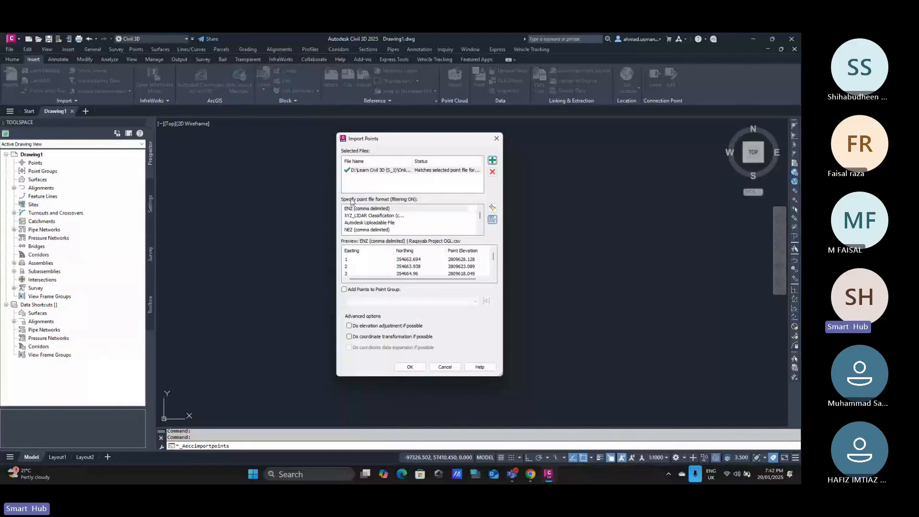
left_click(382, 216)
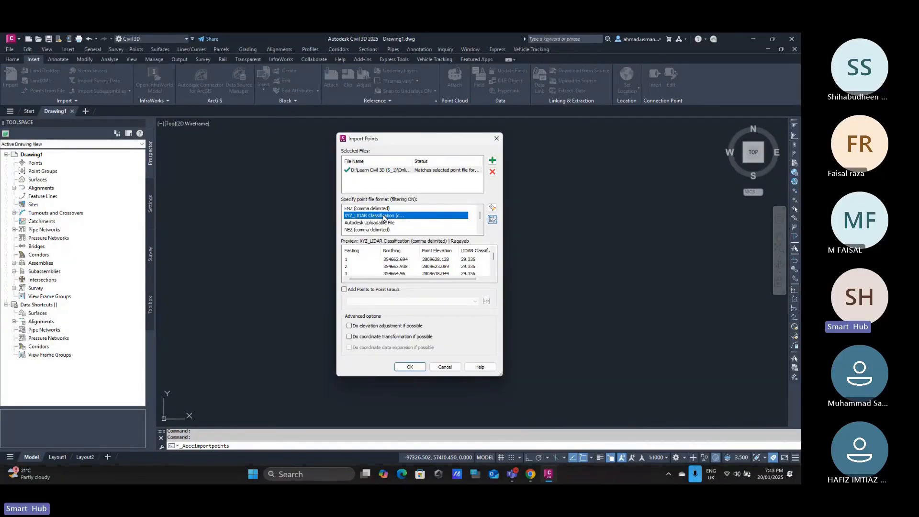
key("p")
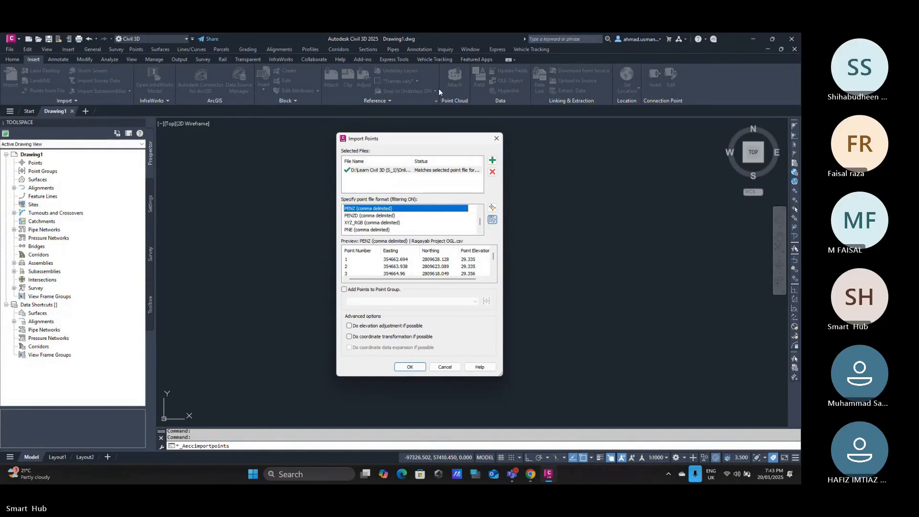
Switch to Microsoft Teams and admit the participant waiting in the meeting lobby
key("alt+Tab")
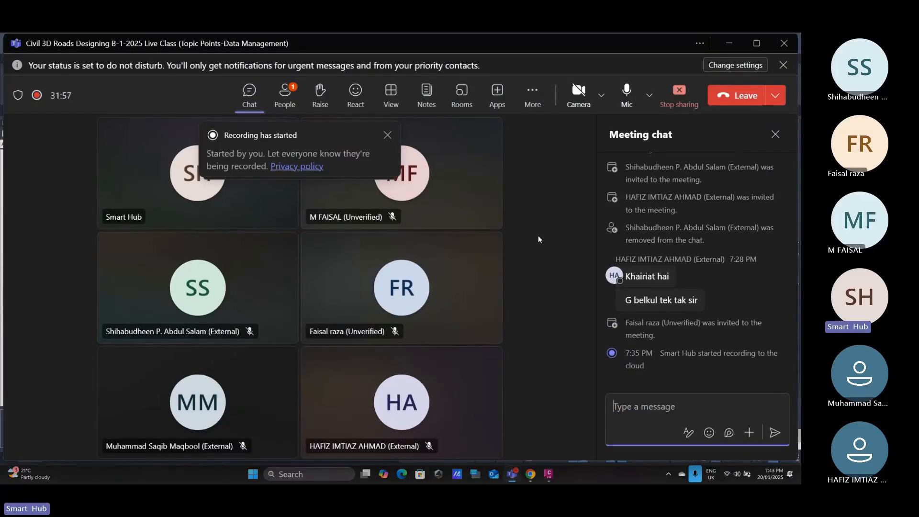
left_click(285, 96)
left_click(750, 254)
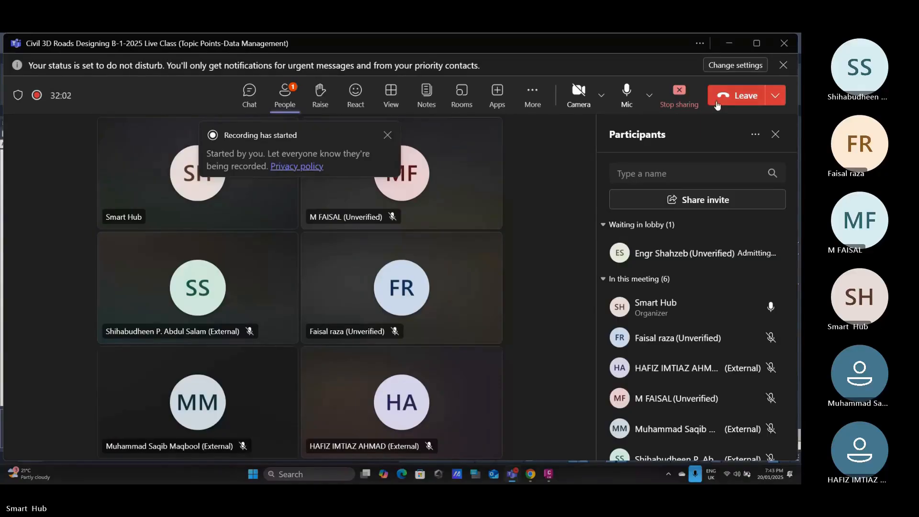
left_click(729, 43)
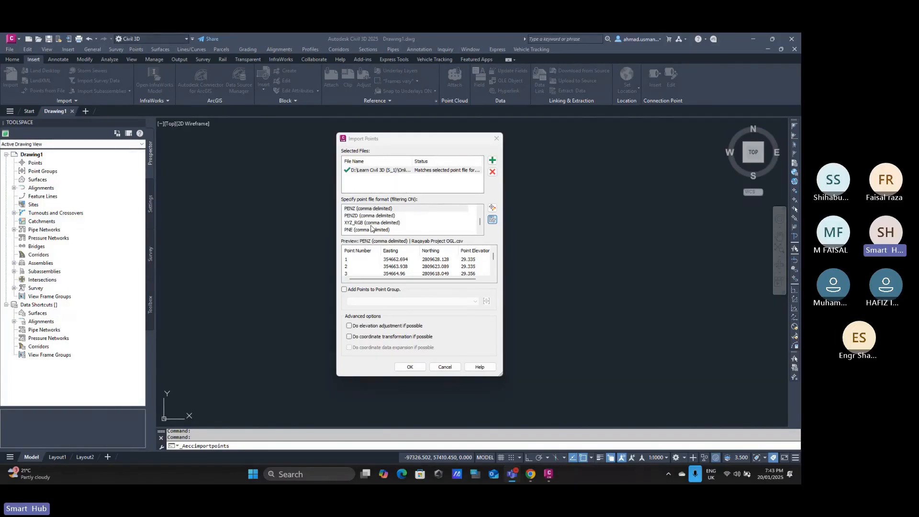
Review the available point file formats and compare the PENZ and PENZD previews, leaving PENZ (comma delimited) selected
scroll(375, 225, "up", 2)
scroll(379, 224, "down", 2)
scroll(378, 223, "up", 2)
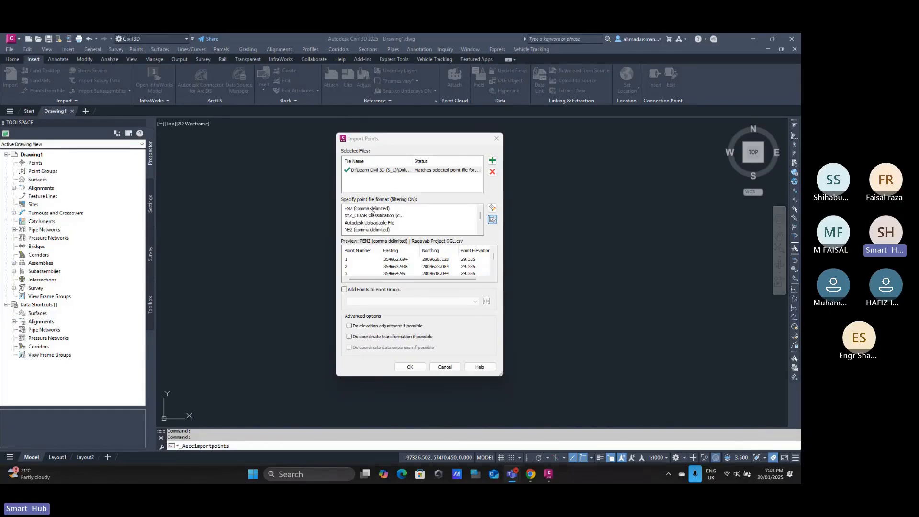
scroll(370, 217, "down", 2)
scroll(375, 217, "up", 2)
left_click(375, 216)
scroll(374, 216, "down", 1)
left_click(374, 214)
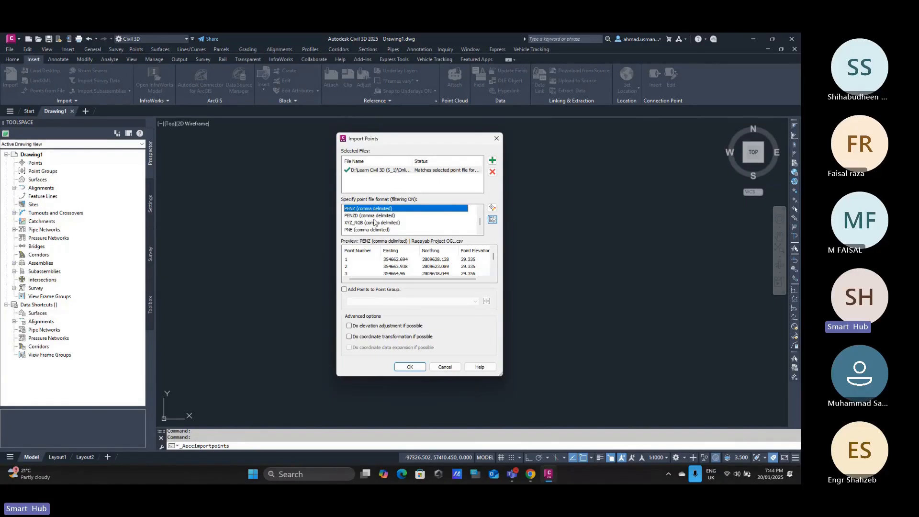
left_click(360, 215)
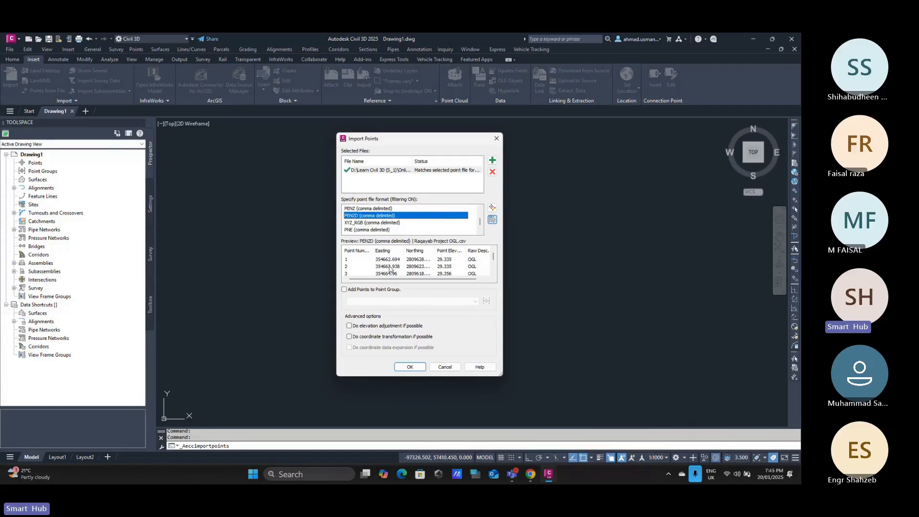
key("Up")
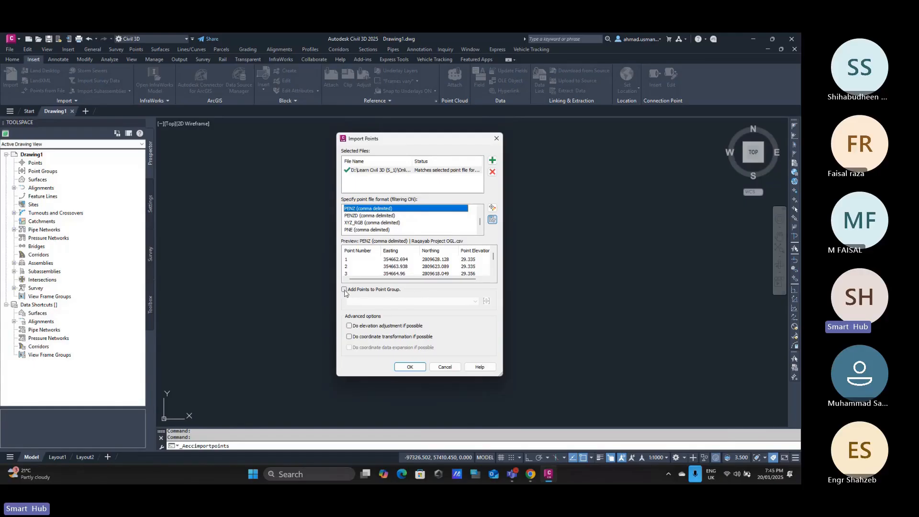
Add the points to a new point group named OGL and run the import
left_click(370, 291)
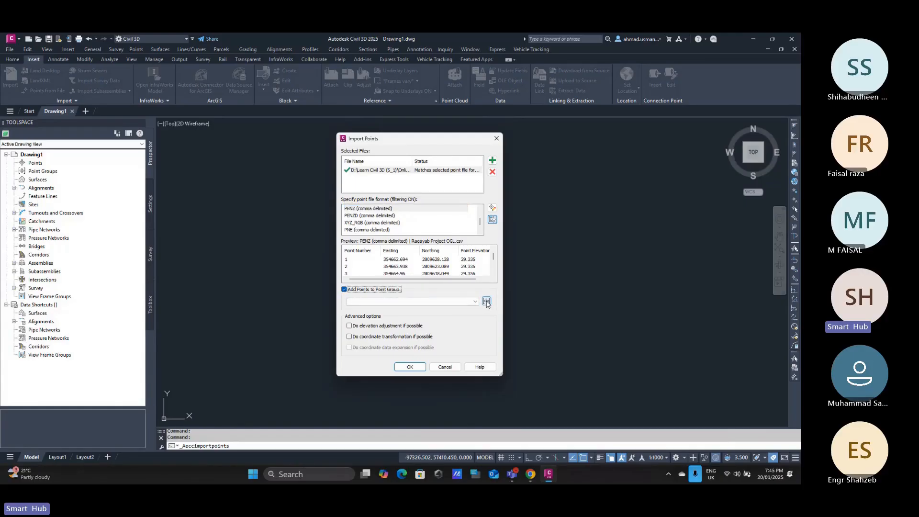
left_click(344, 289)
left_click(345, 290)
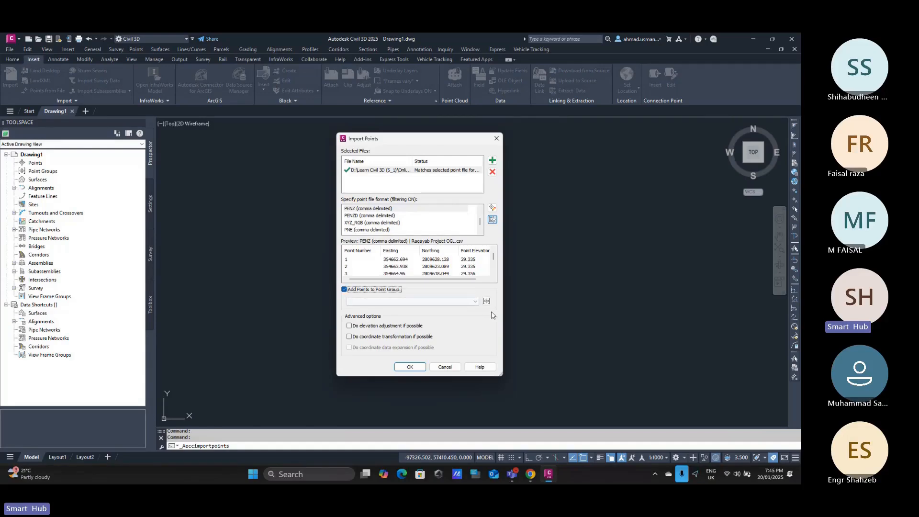
left_click(486, 301)
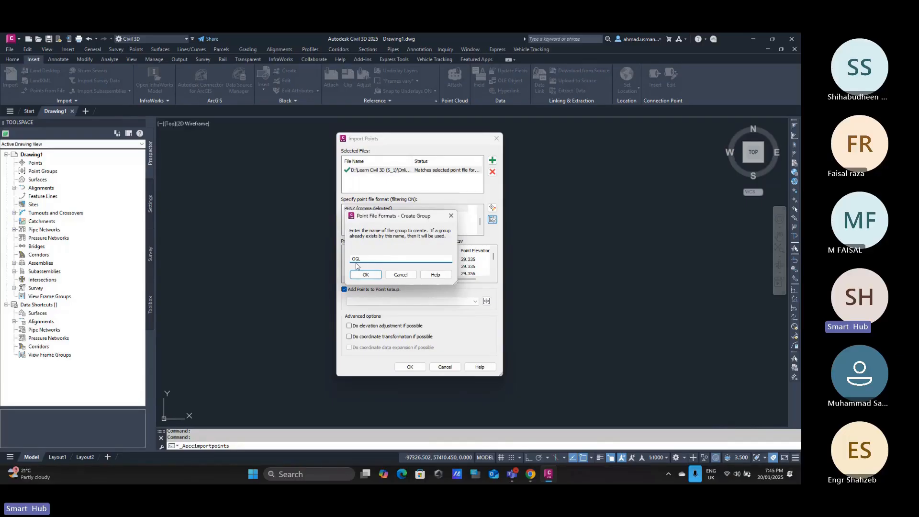
left_click(366, 274)
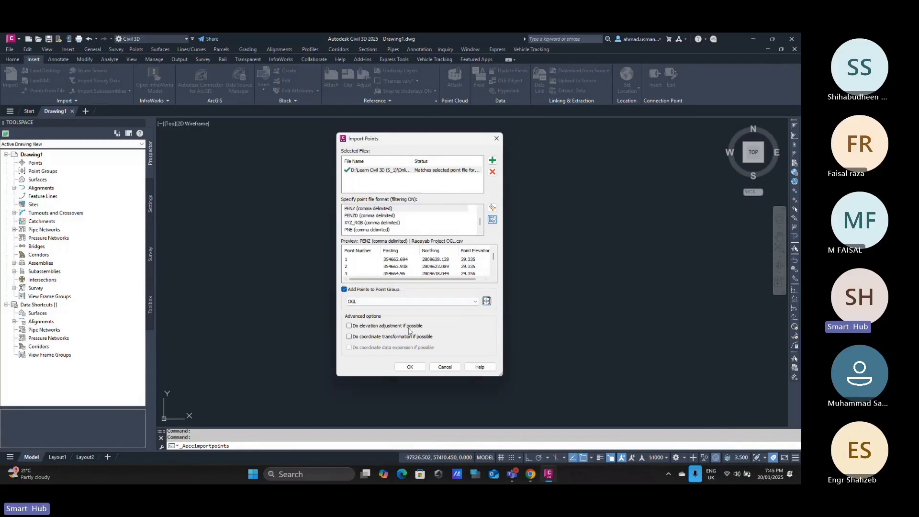
left_click(409, 367)
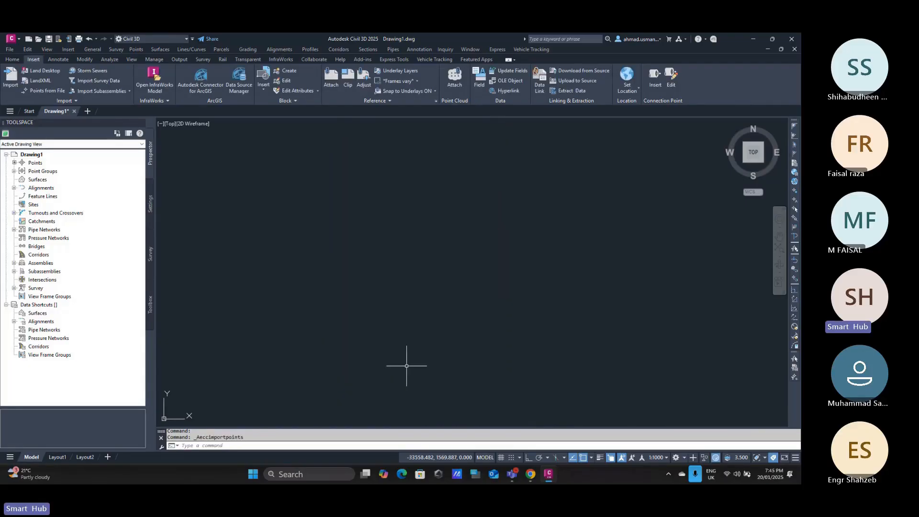
Zoom to the drawing extents and examine the point numbers and elevations of the imported survey points
key("Return")
type("e")
key("Return")
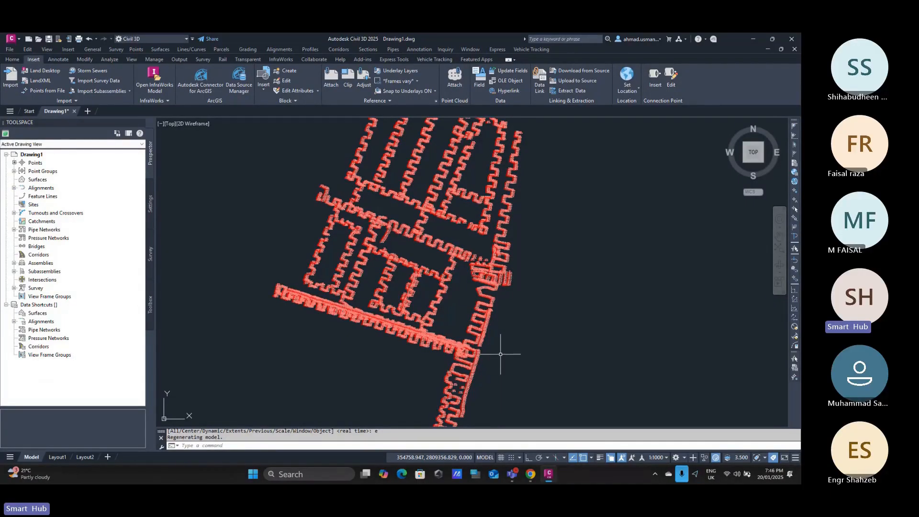
scroll(500, 354, "up", 5)
scroll(395, 309, "down", 3)
scroll(430, 310, "up", 3)
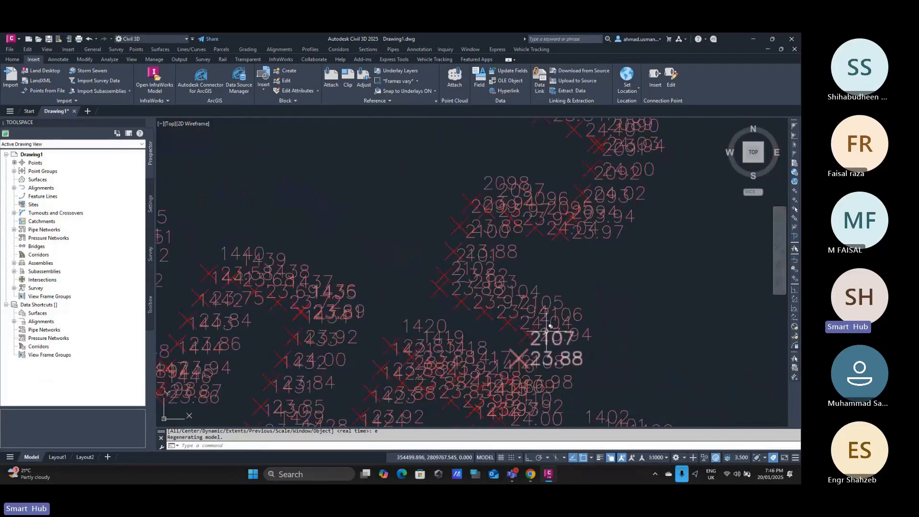
Examine the overall layout of the imported survey points across the drawing
scroll(466, 310, "down", 4)
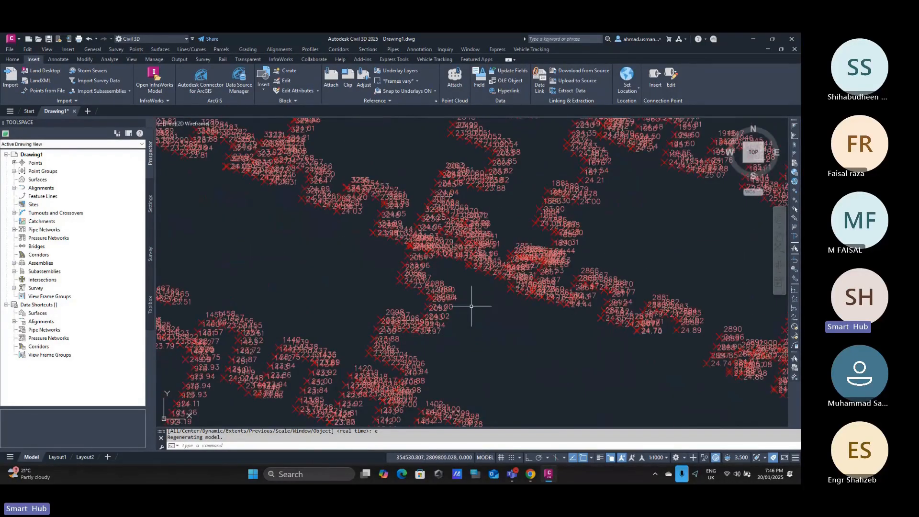
scroll(508, 283, "down", 5)
middle_click_drag(508, 284, 487, 267)
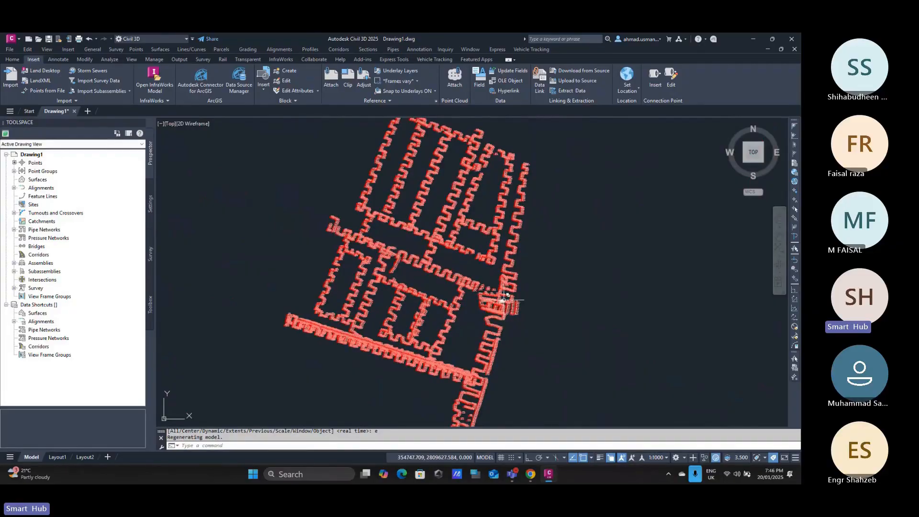
scroll(464, 217, "up", 6)
scroll(464, 217, "down", 6)
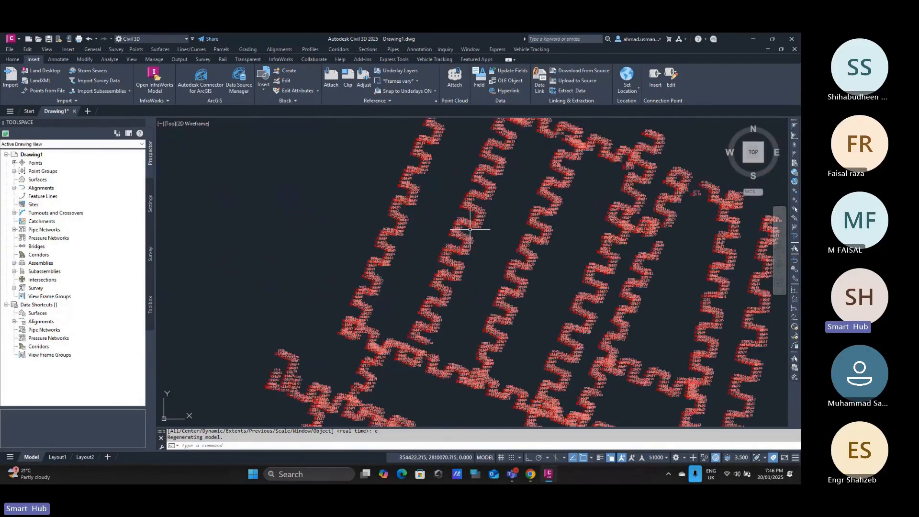
scroll(415, 293, "up", 5)
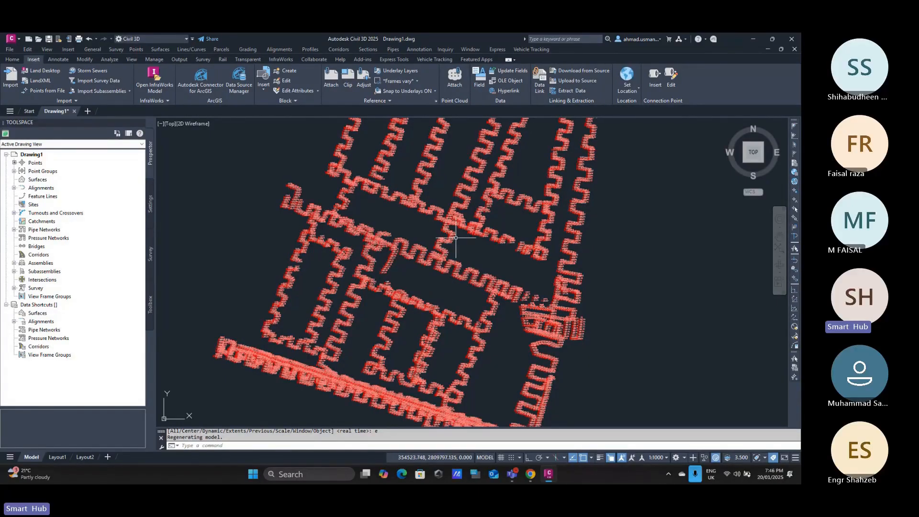
scroll(455, 237, "up", 5)
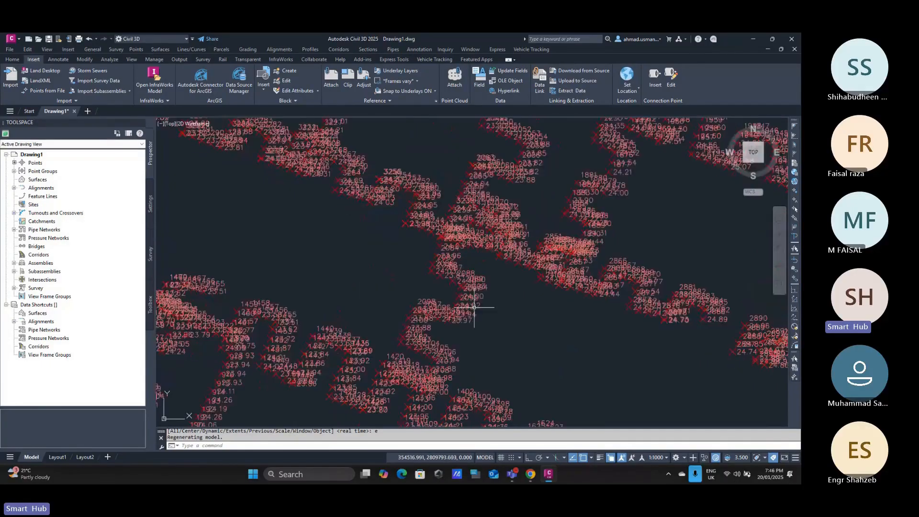
Inspect individual survey point markers with their point number and elevation labels up close
scroll(472, 303, "up", 5)
middle_click_drag(471, 303, 414, 326)
scroll(379, 307, "up", 4)
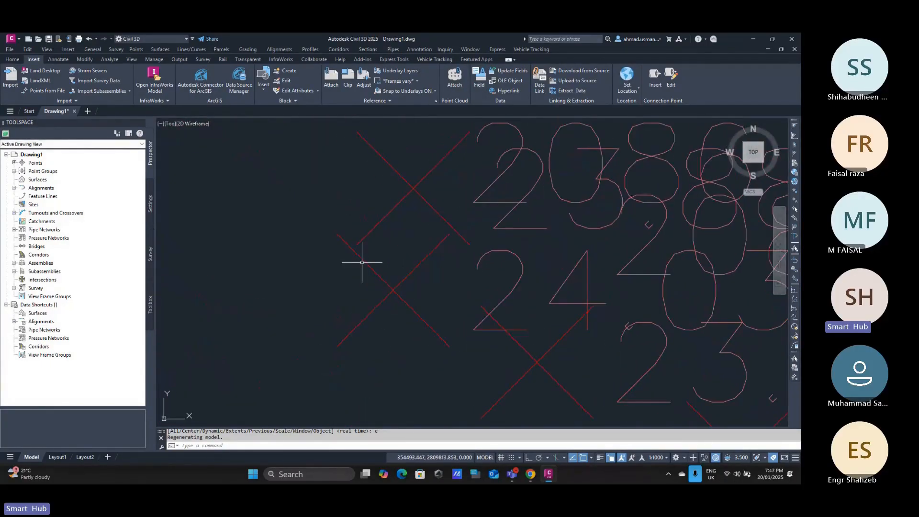
scroll(420, 273, "down", 4)
scroll(430, 268, "up", 4)
scroll(436, 288, "down", 4)
middle_click_drag(436, 288, 447, 298)
middle_click_drag(466, 220, 451, 241)
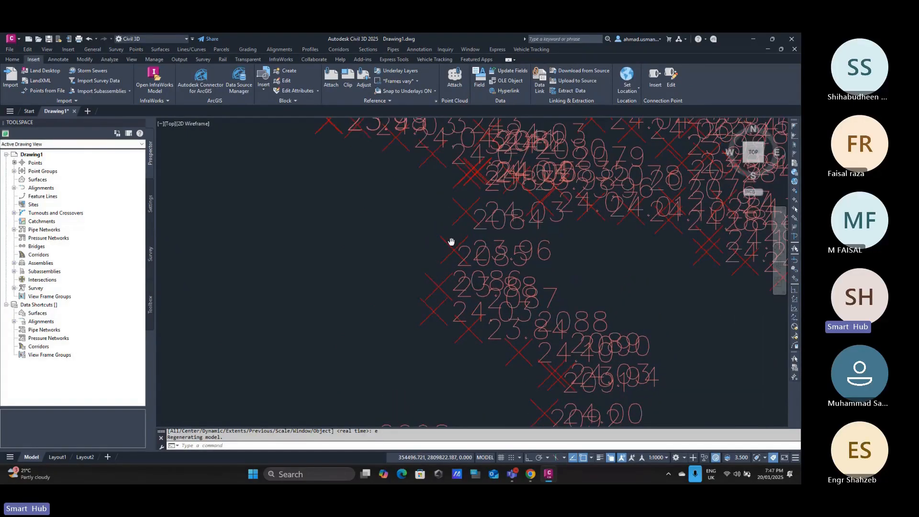
scroll(445, 229, "down", 6)
middle_click_drag(402, 189, 445, 214)
scroll(445, 216, "up", 7)
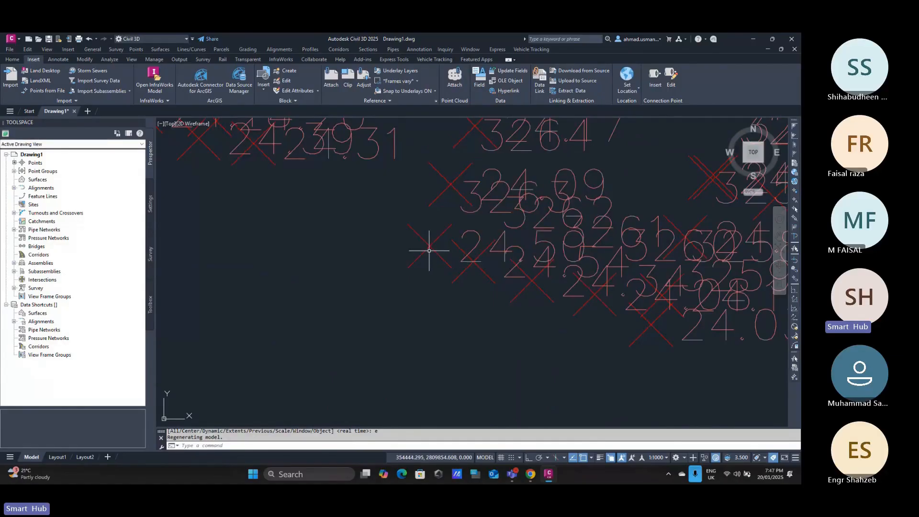
Select COGO point 3263 to examine its marker and label among the surrounding points, and clear the selection
middle_click_drag(424, 251, 378, 275)
left_click(426, 253)
middle_click_drag(423, 272, 450, 247)
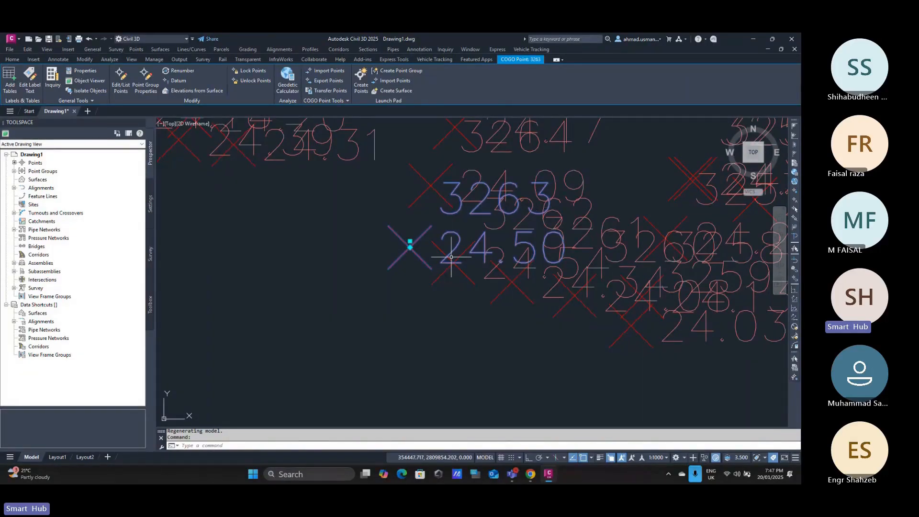
scroll(456, 269, "down", 4)
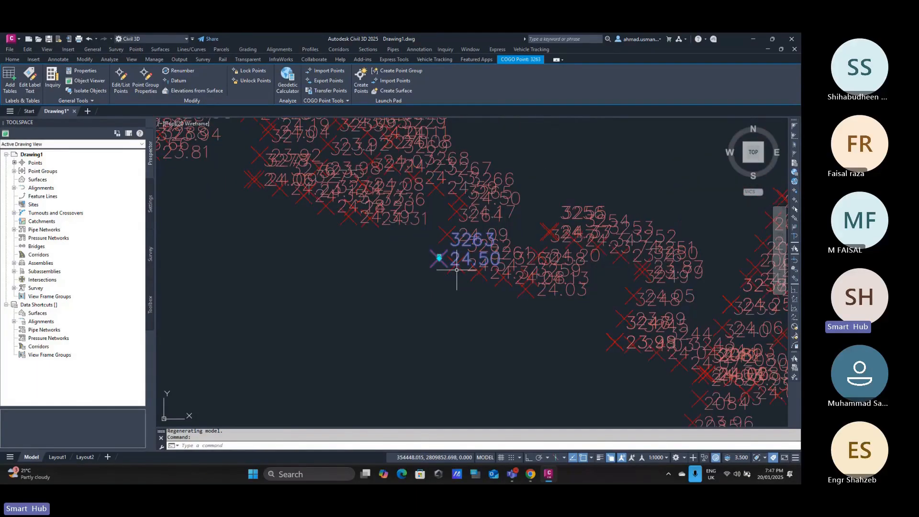
scroll(456, 270, "down", 2)
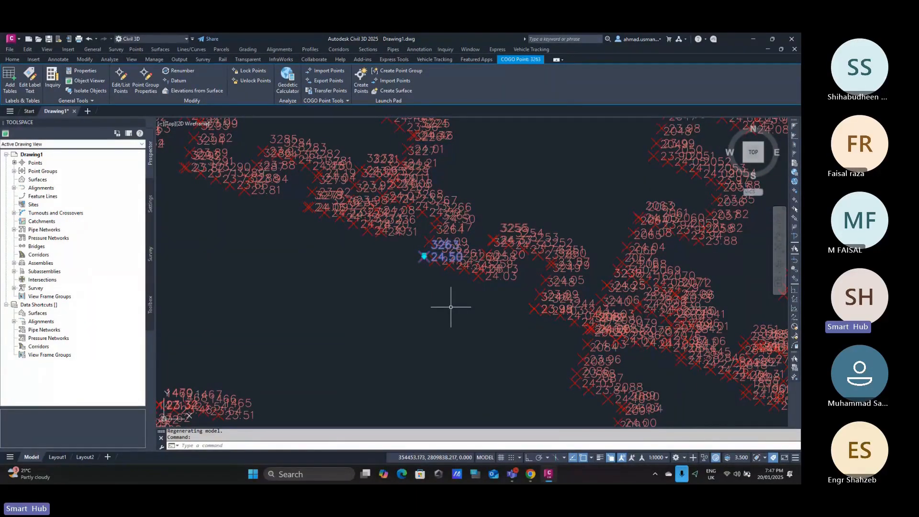
scroll(450, 307, "up", 5)
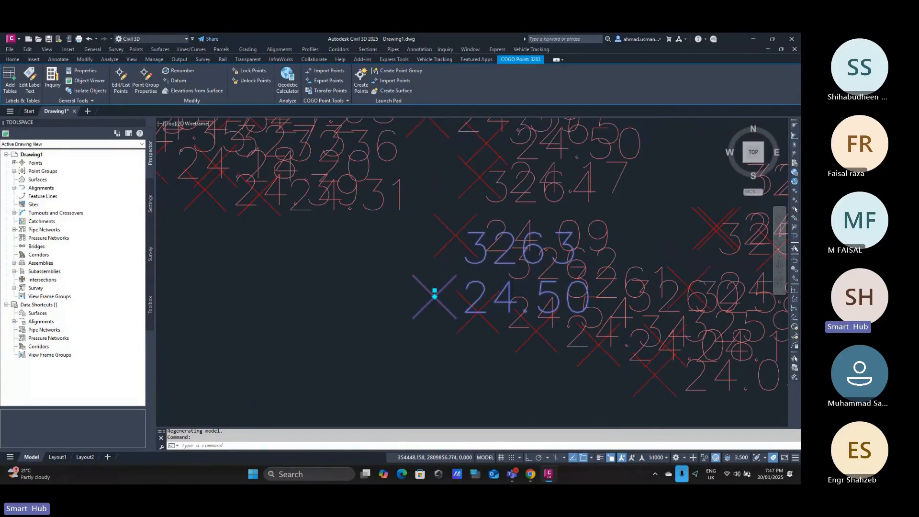
scroll(461, 288, "down", 3)
key("Escape")
Reselect COGO point 3263 by its label to distinguish its point number from its elevation, and deselect it
scroll(461, 288, "up", 5)
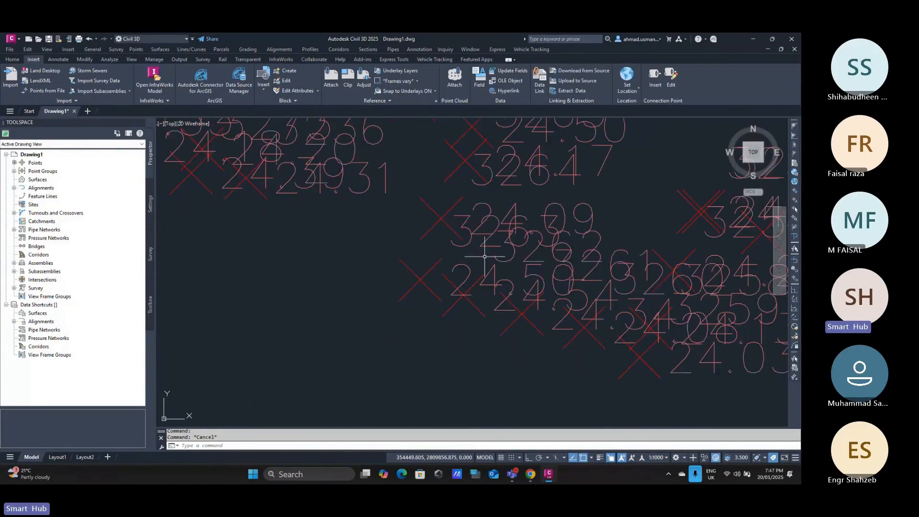
left_click(475, 261)
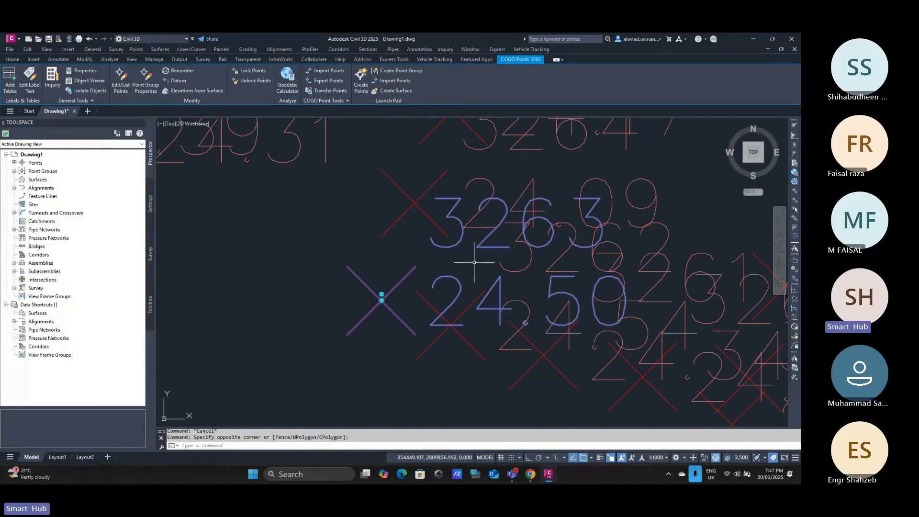
middle_click_drag(479, 315, 460, 271)
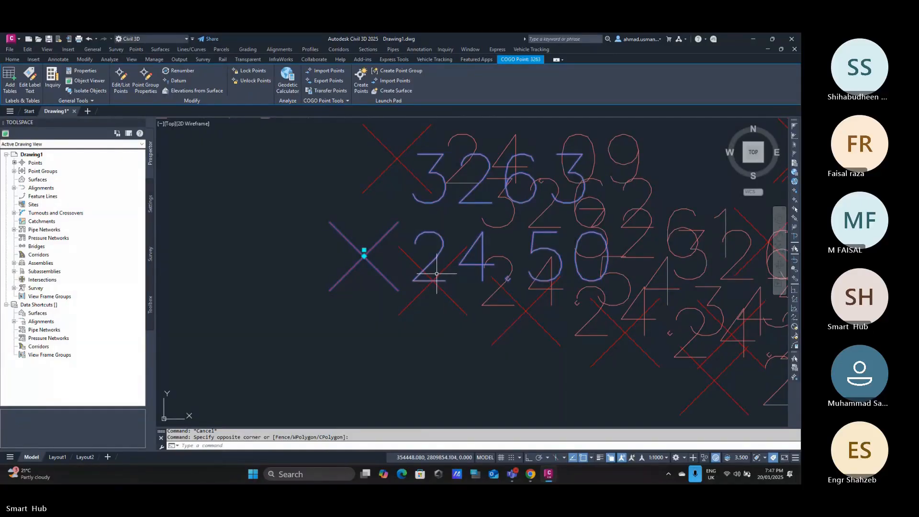
scroll(434, 286, "down", 8)
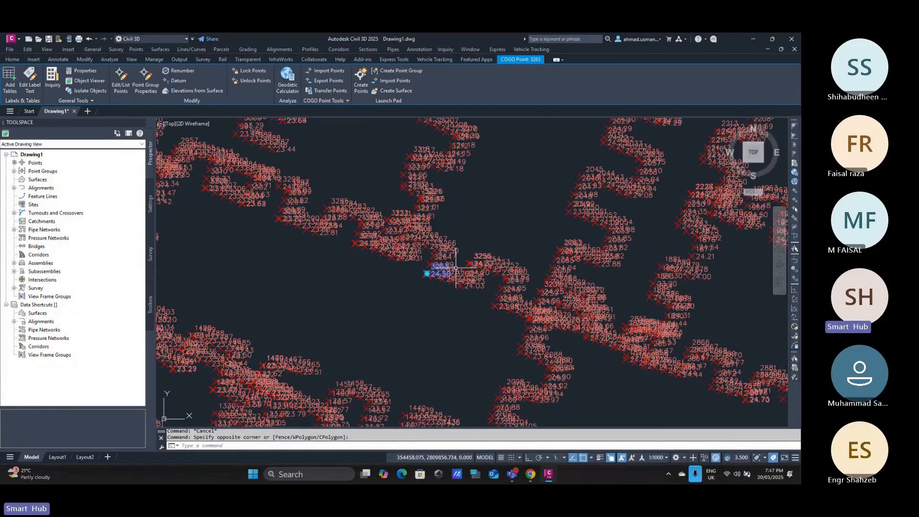
middle_click_drag(448, 338, 449, 310)
key("Escape")
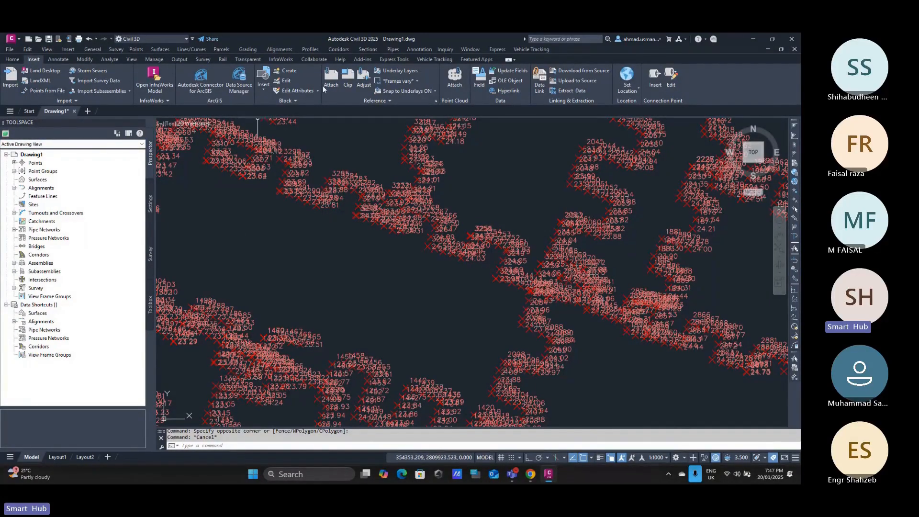
Expand the Point Groups collection of Drawing1 in the Toolspace
left_click(15, 171)
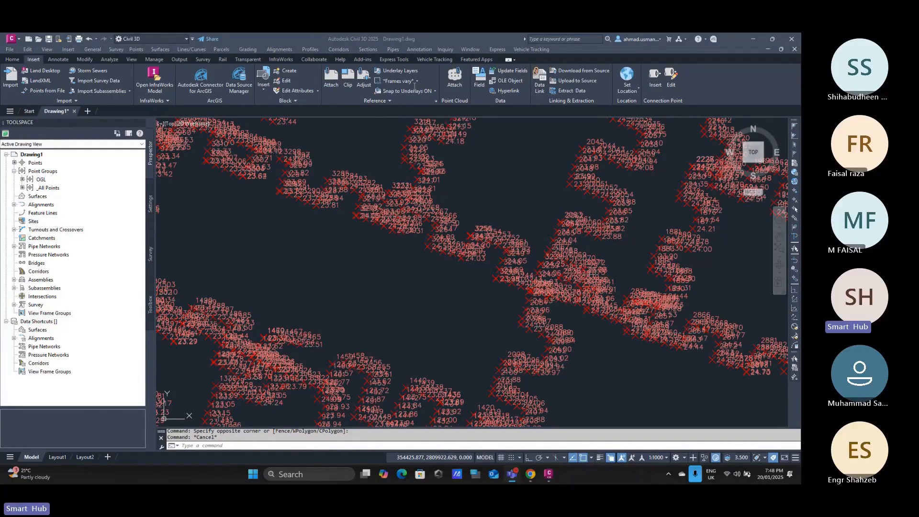
Switch to Microsoft Teams, admit the waiting attendee from the participants list, and return to Civil 3D
mouse_move(512, 474)
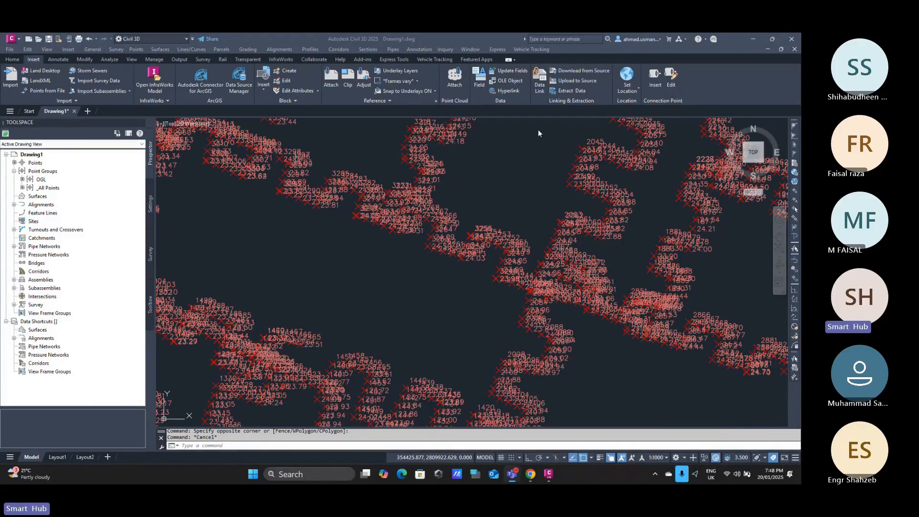
left_click(509, 60)
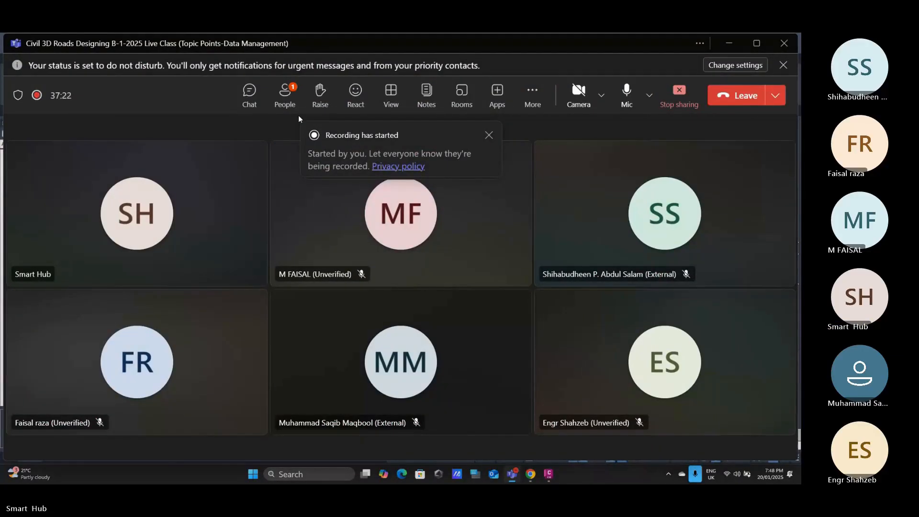
left_click(733, 43)
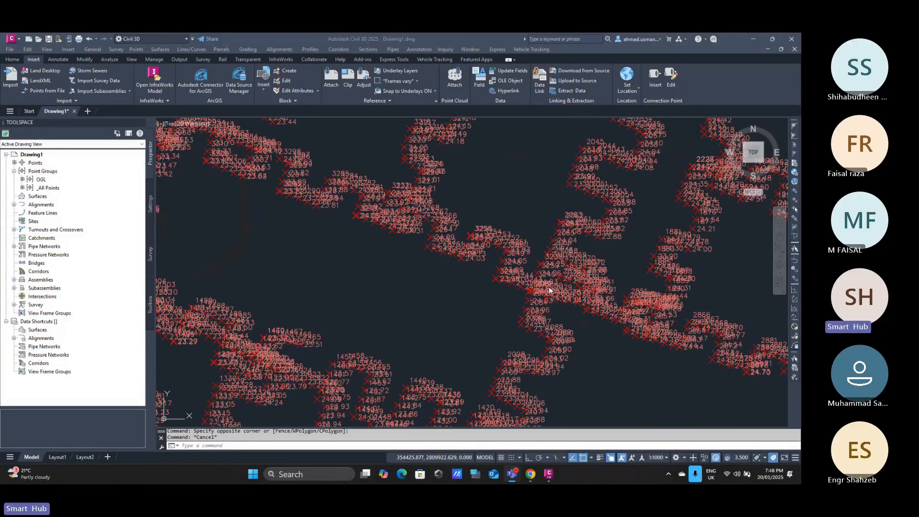
left_click(559, 123)
left_click(284, 93)
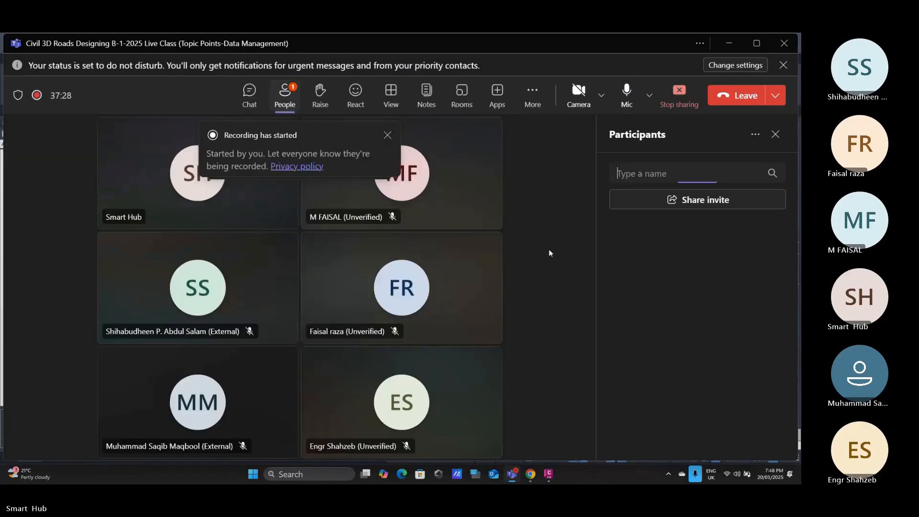
left_click(745, 256)
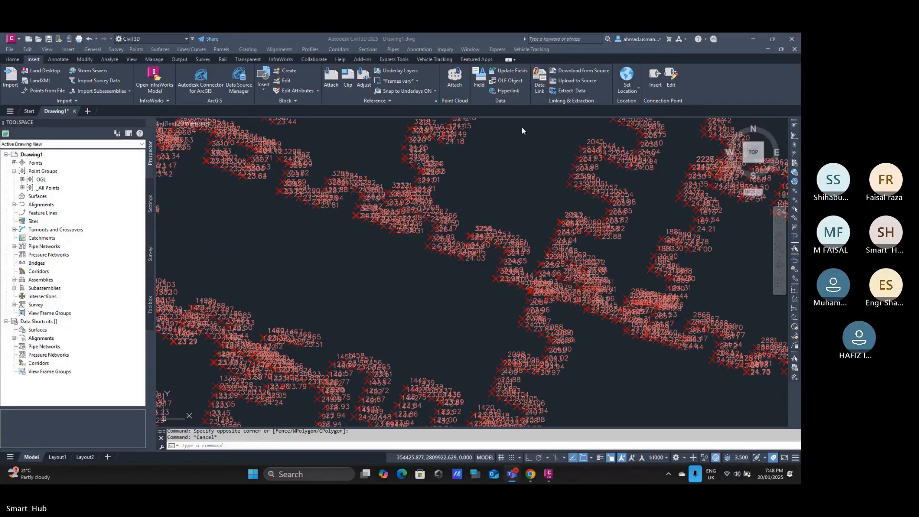
left_click(729, 44)
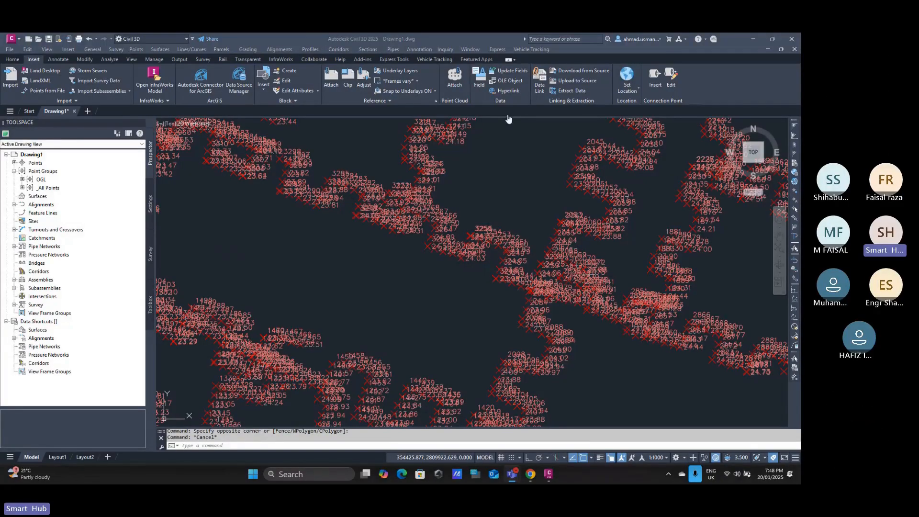
Examine the overlapping point number and elevation labels along the survey lines
left_click(485, 183)
middle_click_drag(466, 218, 508, 229)
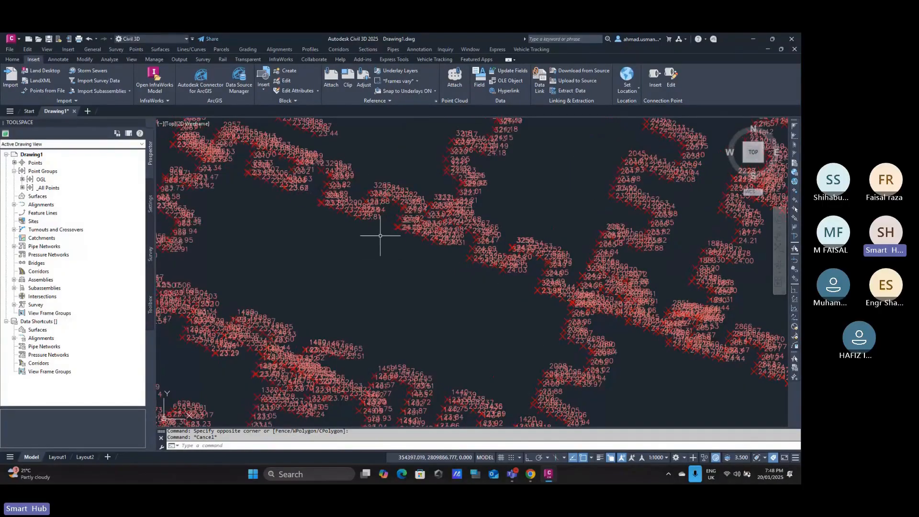
scroll(466, 218, "down", 3)
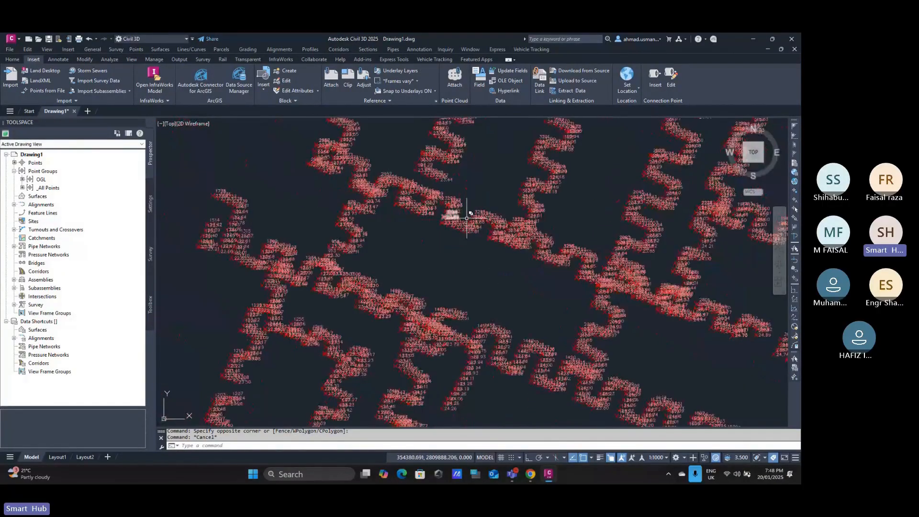
scroll(467, 217, "up", 3)
middle_click_drag(466, 218, 496, 249)
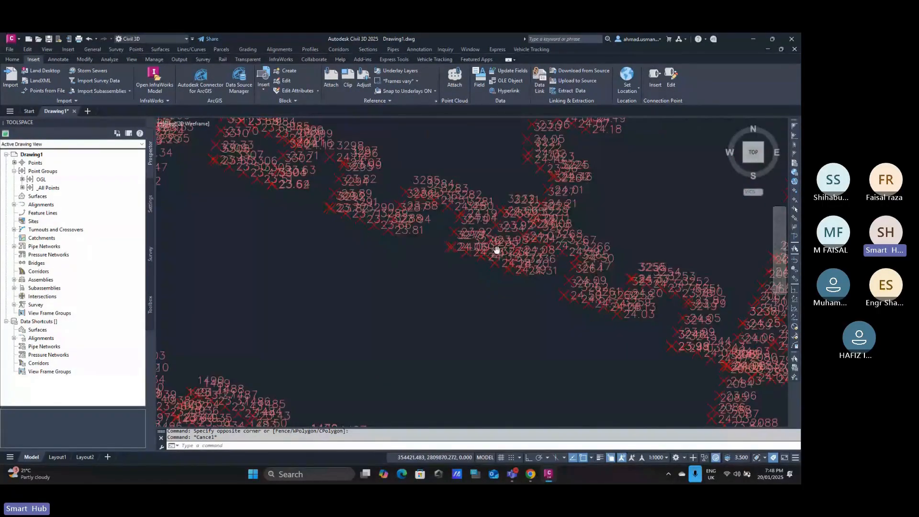
scroll(484, 244, "up", 3)
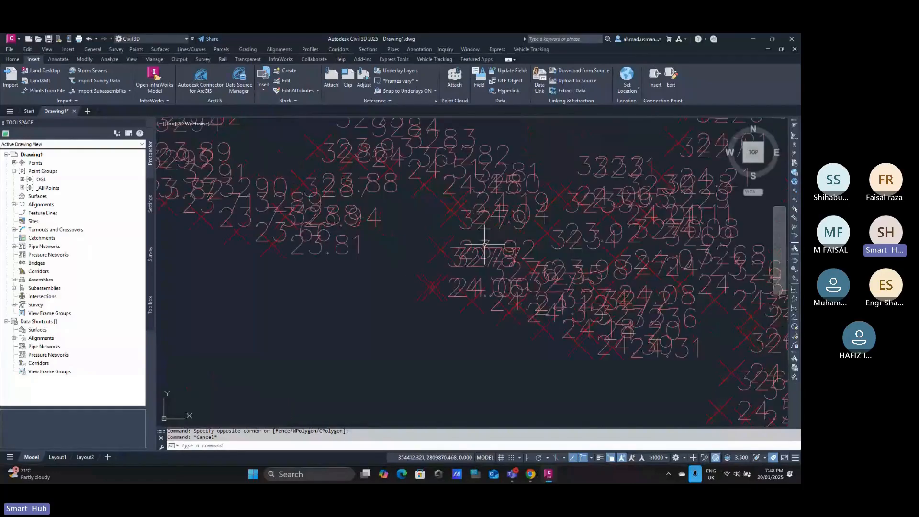
scroll(485, 244, "up", 2)
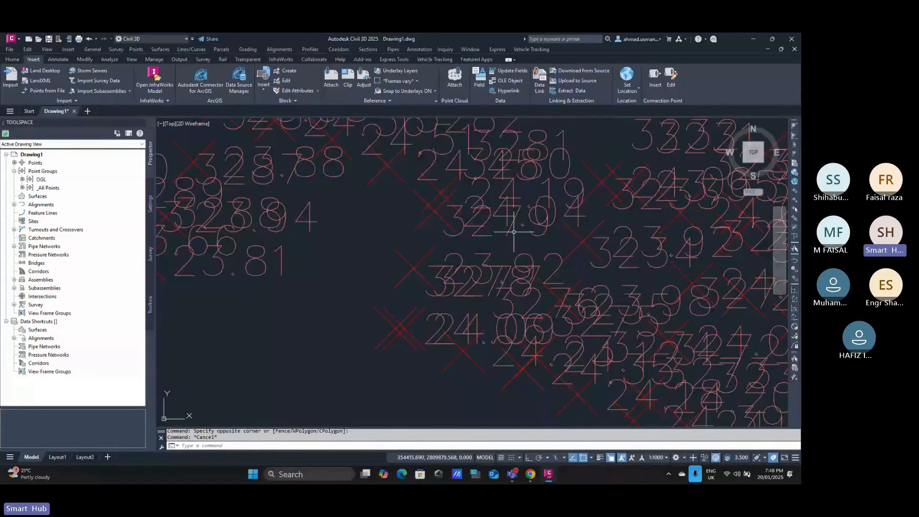
scroll(513, 232, "down", 5)
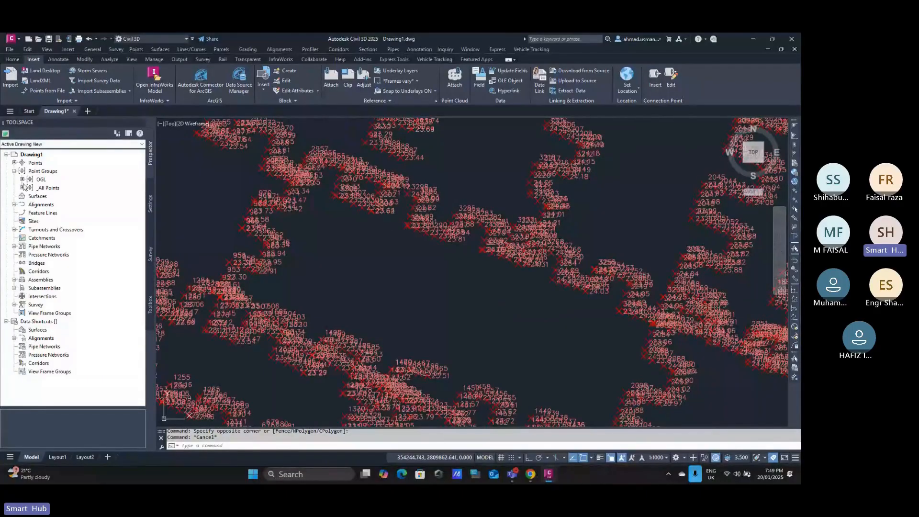
Open the OGL point group's properties and review its included point numbers and default styles
left_click(38, 179)
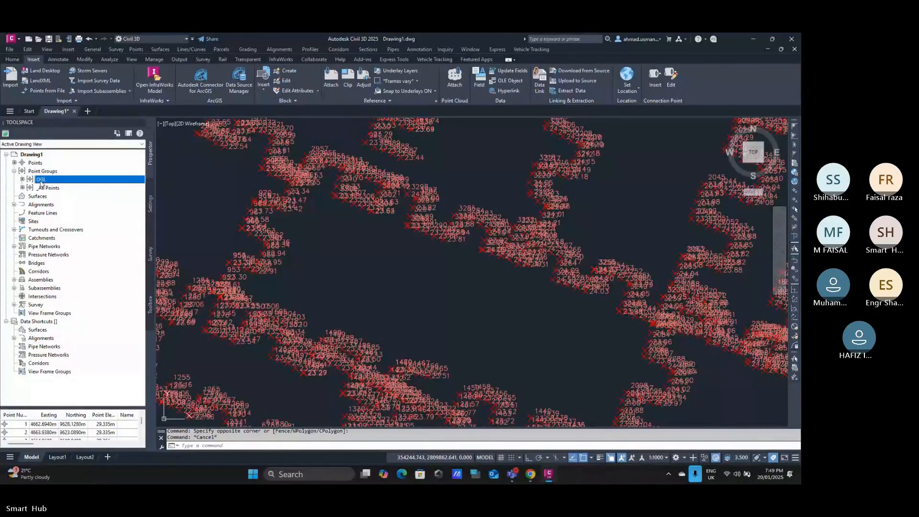
left_click(42, 181)
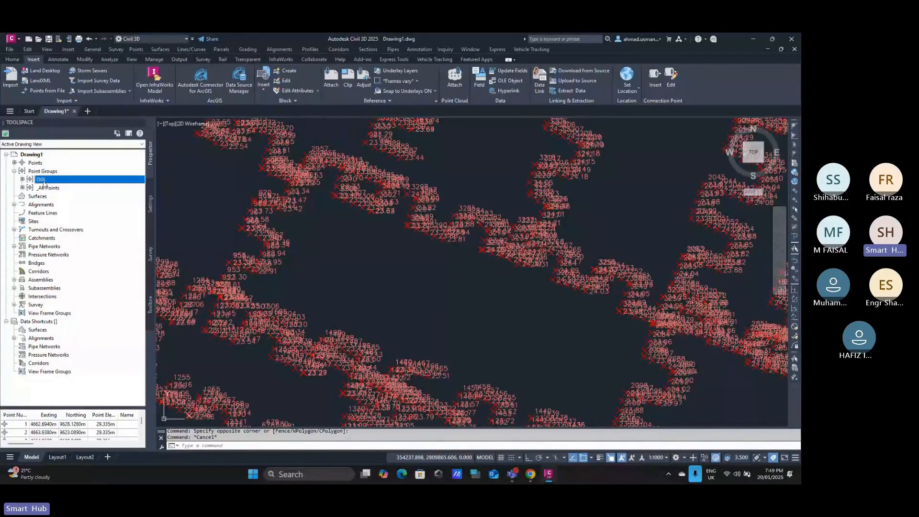
right_click(43, 182)
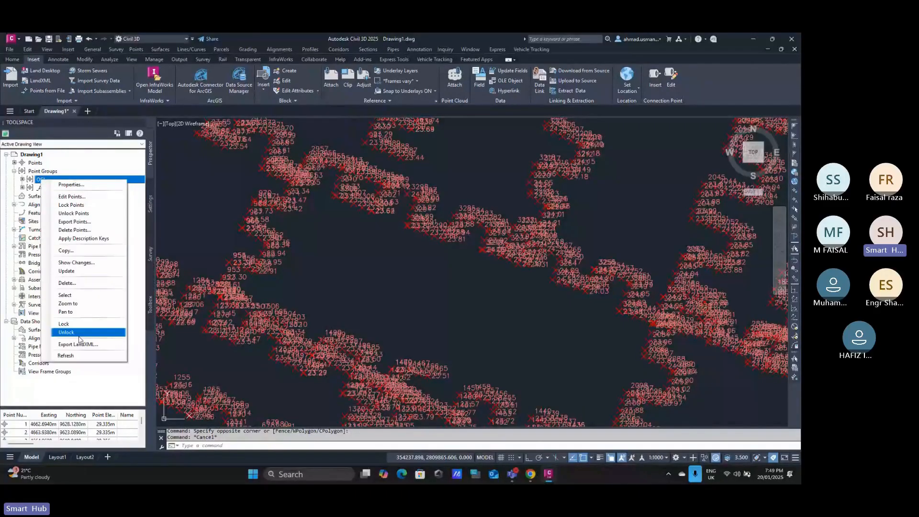
left_click(87, 187)
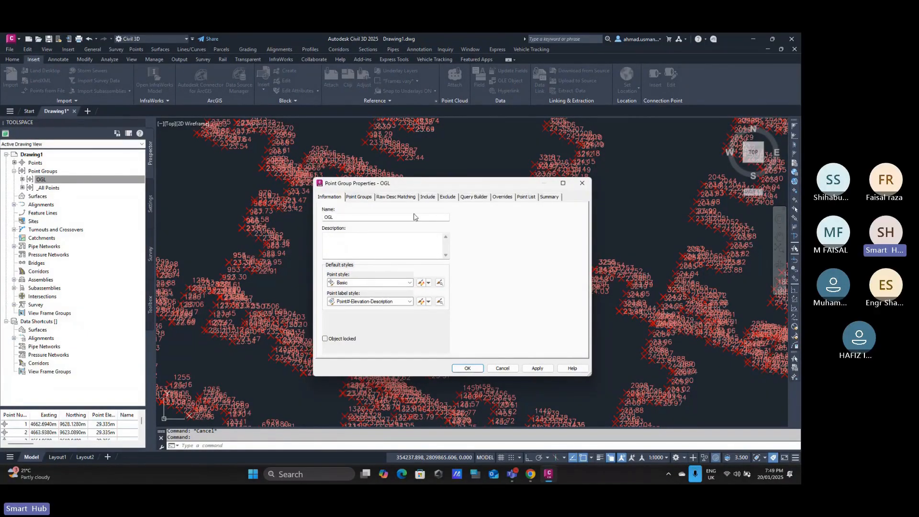
left_click(428, 197)
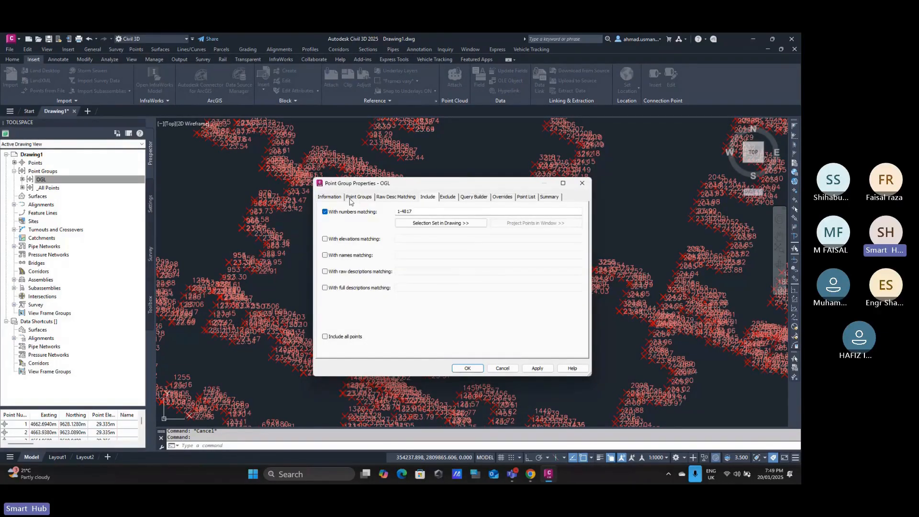
left_click(330, 196)
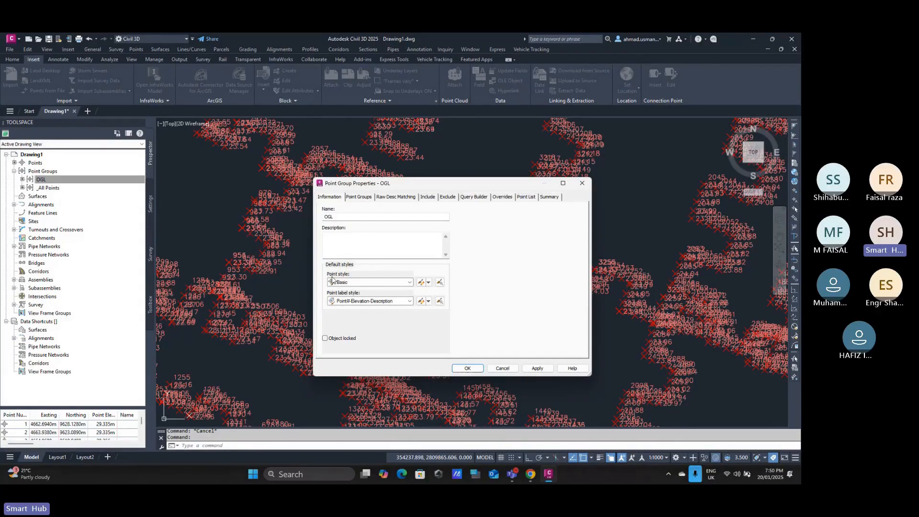
Edit the group's Basic point style to add a circle around the custom X marker and check the preview
left_click(421, 281)
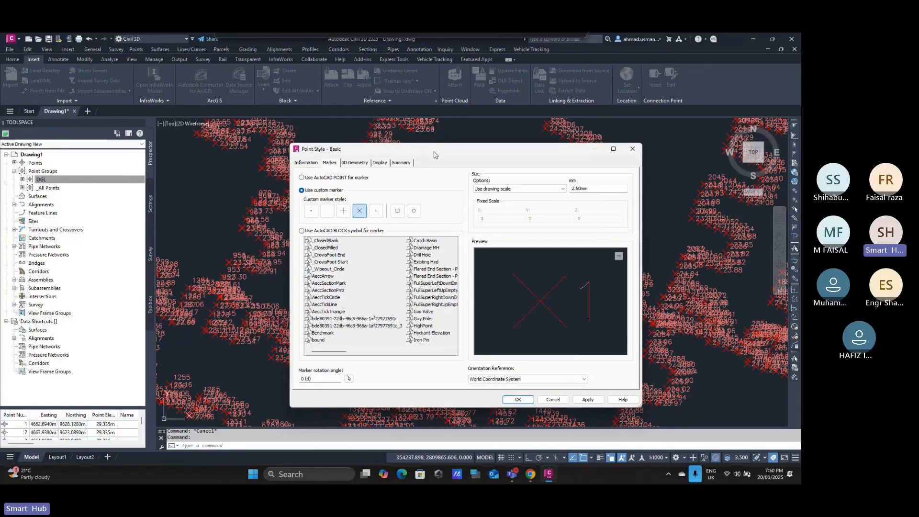
left_click_drag(434, 154, 433, 149)
left_click(307, 158)
left_click(333, 160)
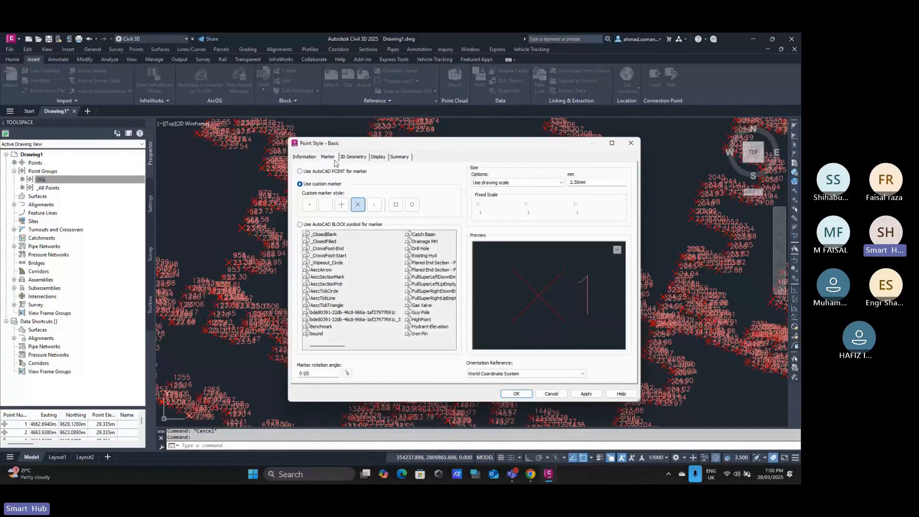
left_click(352, 157)
left_click(378, 157)
left_click(328, 157)
left_click(413, 207)
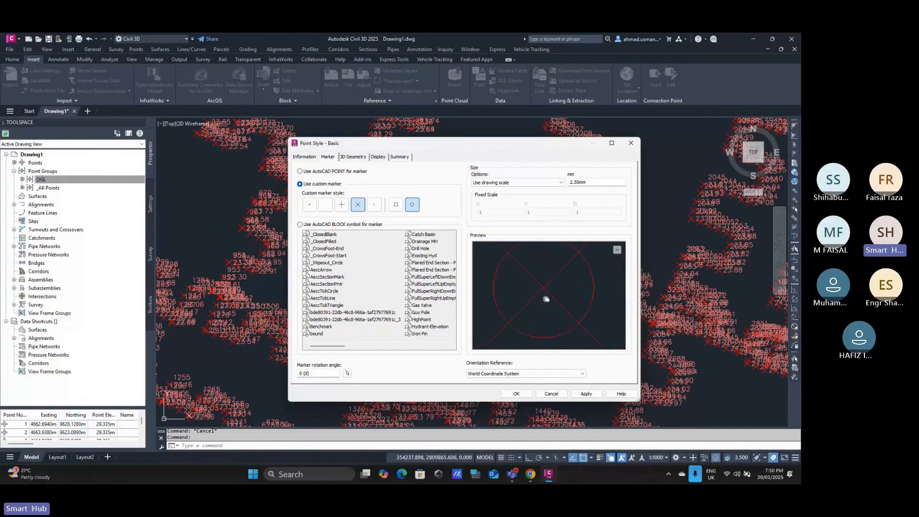
scroll(532, 347, "up", 3)
scroll(555, 311, "down", 5)
scroll(560, 306, "up", 3)
Set the Basic point style's marker size to 0.25 mm at drawing scale
double_click(595, 184)
type("0.25")
left_click_drag(407, 144, 398, 133)
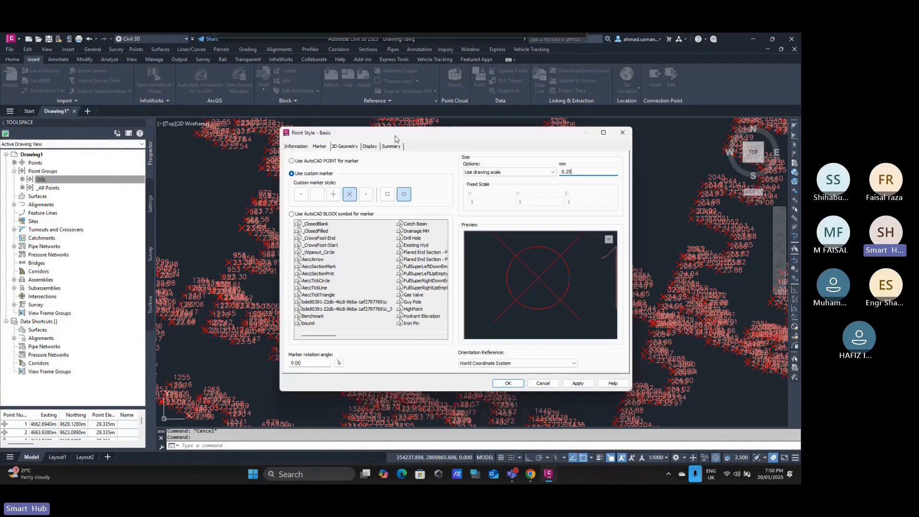
Try adding a square outline to the Basic style's custom marker
left_click(387, 194)
middle_click_drag(526, 252, 541, 316)
scroll(541, 316, "up", 3)
scroll(541, 316, "up", 1)
left_click(387, 194)
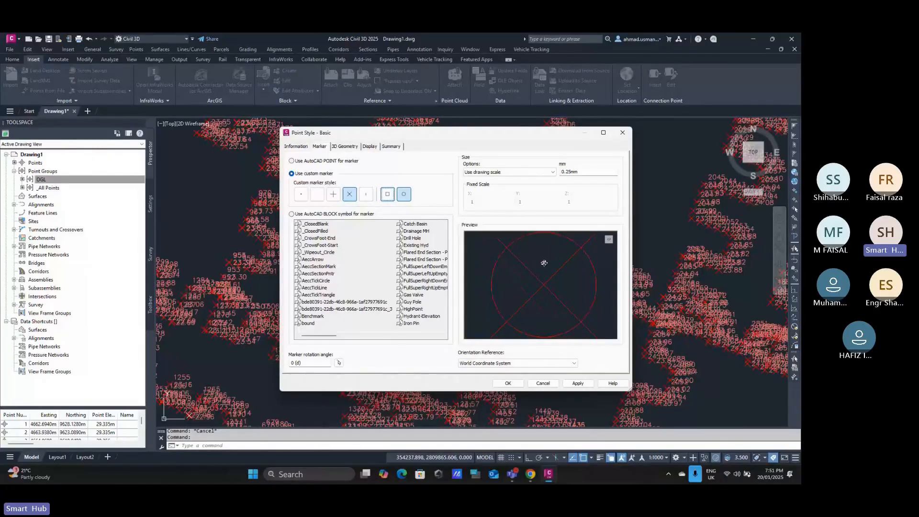
Check the whole marker in the preview and accept the Basic point style changes
scroll(535, 281, "down", 2)
middle_click_drag(542, 283, 530, 287)
left_click(508, 383)
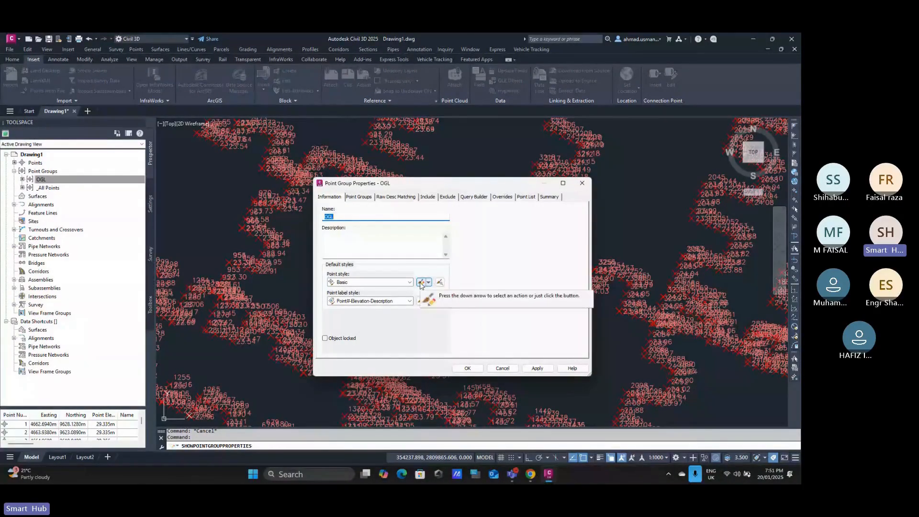
Open the Point#-Elevation-Description label style for editing and review its general, layout, dragged state and summary settings and the sample label
left_click(421, 300)
left_click_drag(275, 120, 409, 198)
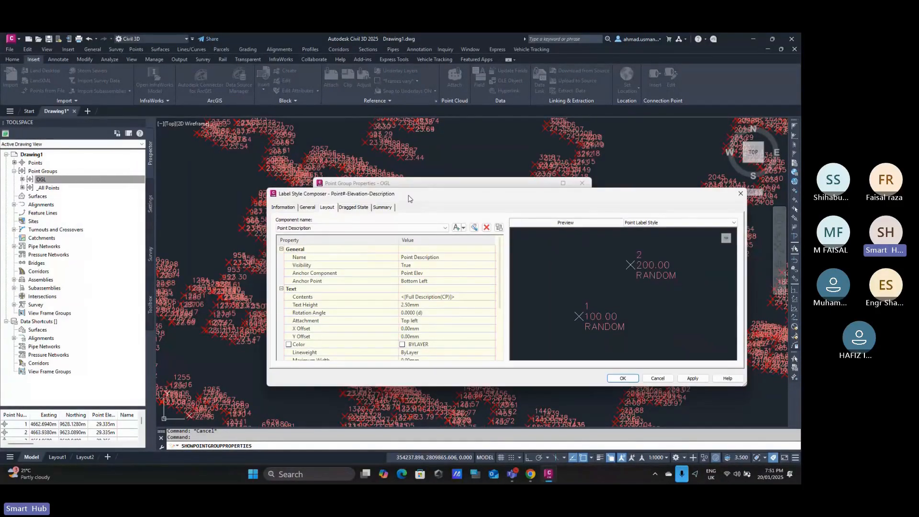
left_click(284, 209)
left_click(354, 207)
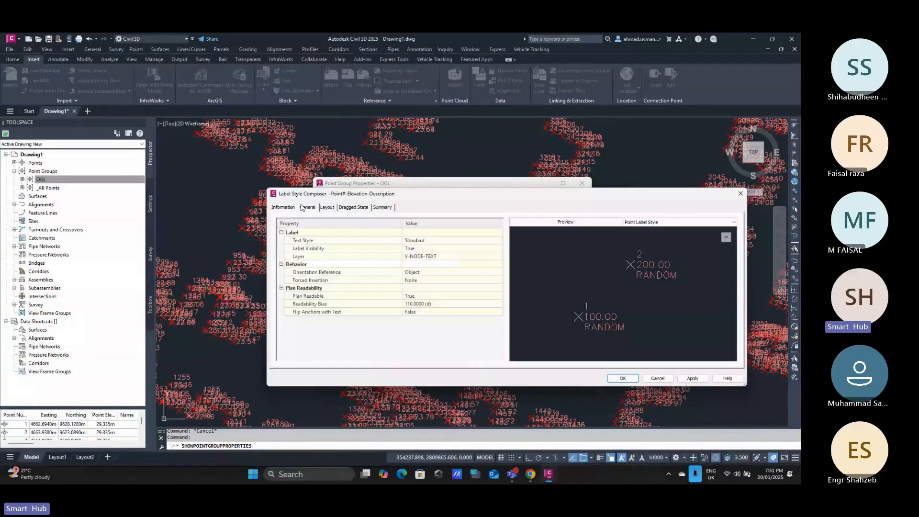
left_click(390, 208)
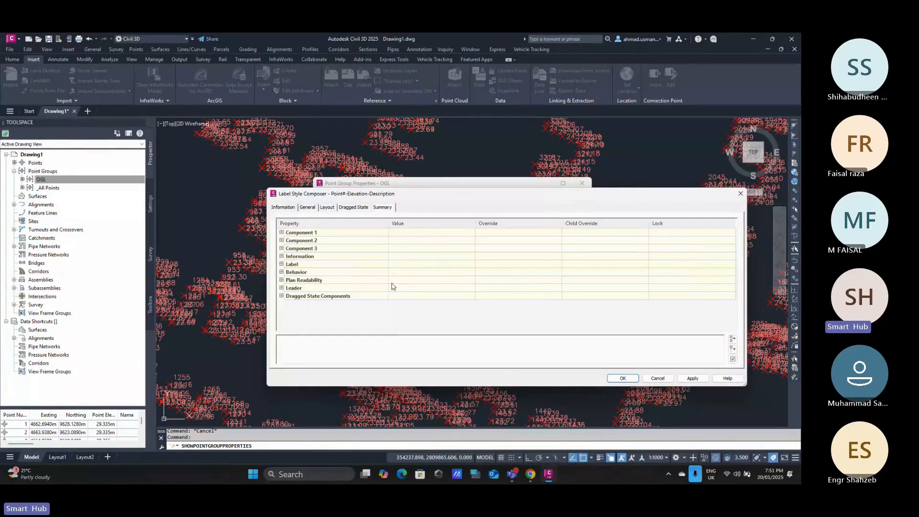
left_click(328, 208)
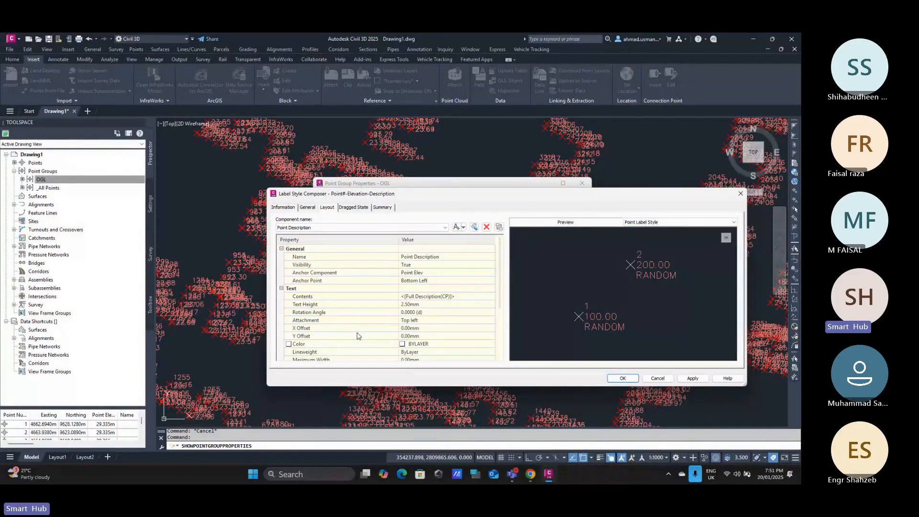
left_click(310, 207)
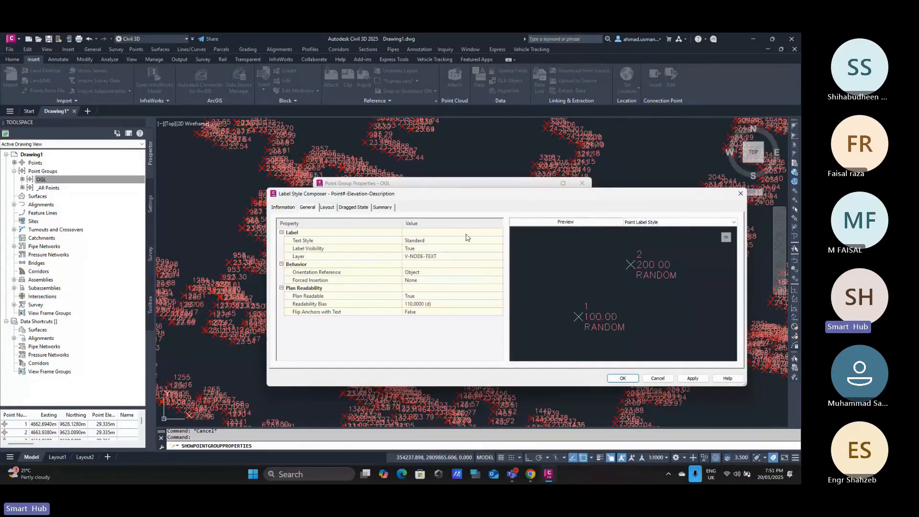
left_click(327, 208)
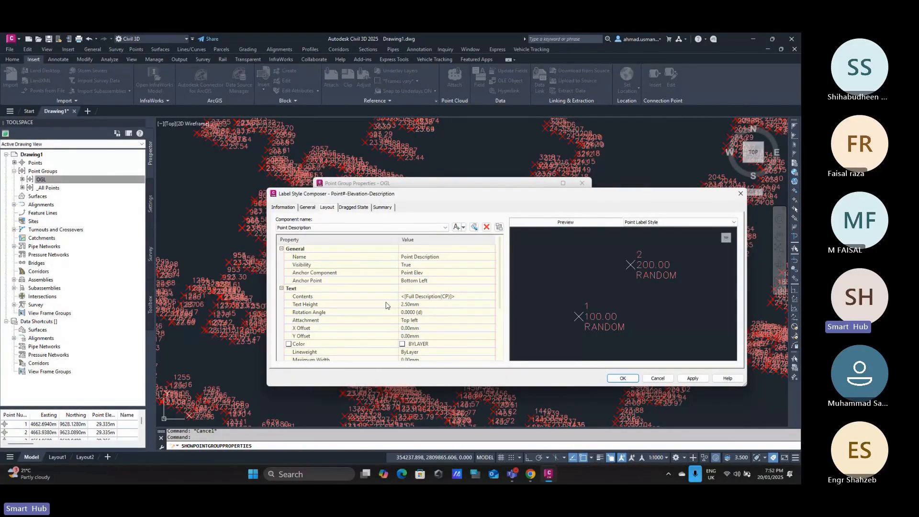
left_click(353, 207)
left_click(327, 207)
scroll(368, 294, "down", 1)
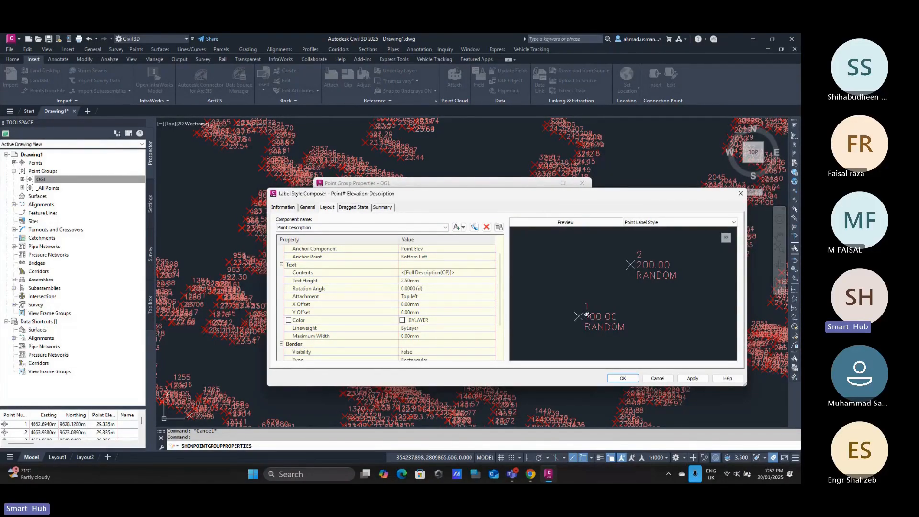
scroll(603, 290, "up", 3)
scroll(603, 290, "up", 2)
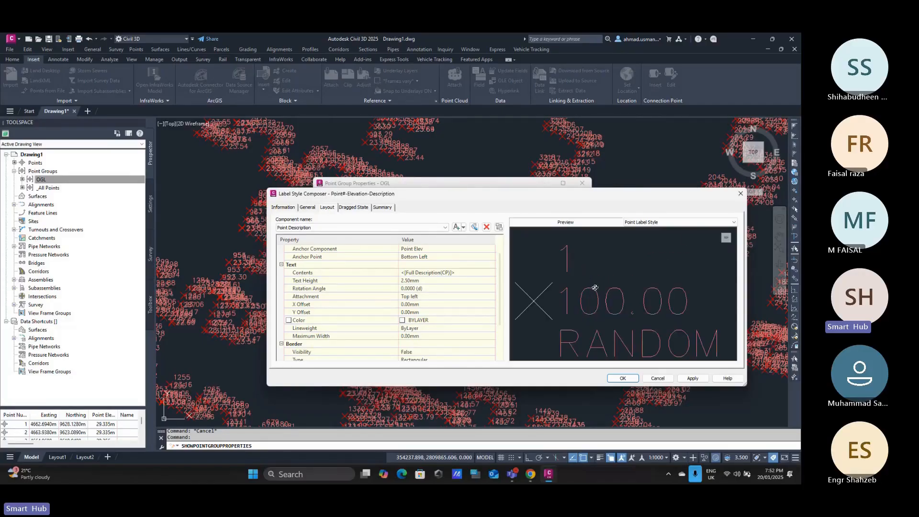
middle_click_drag(598, 305, 614, 289)
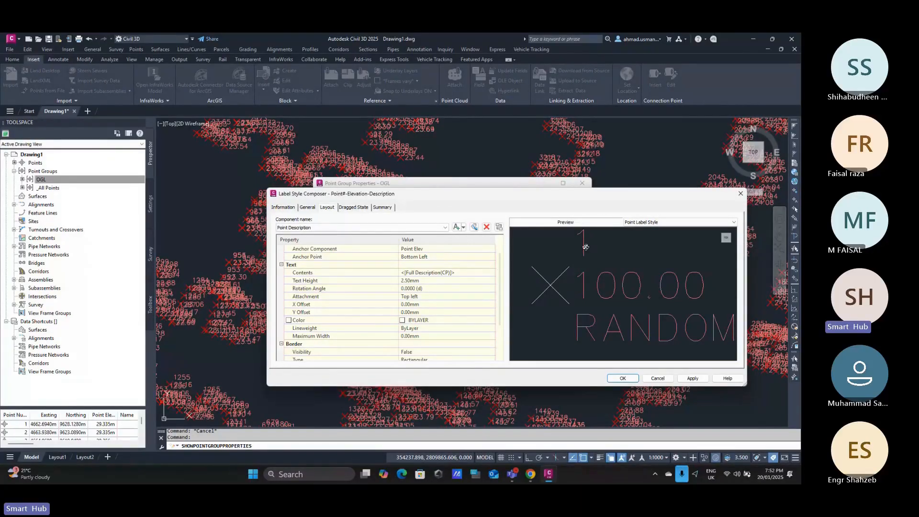
Set the text height of the Point Number label component to 0.25 mm
left_click(311, 228)
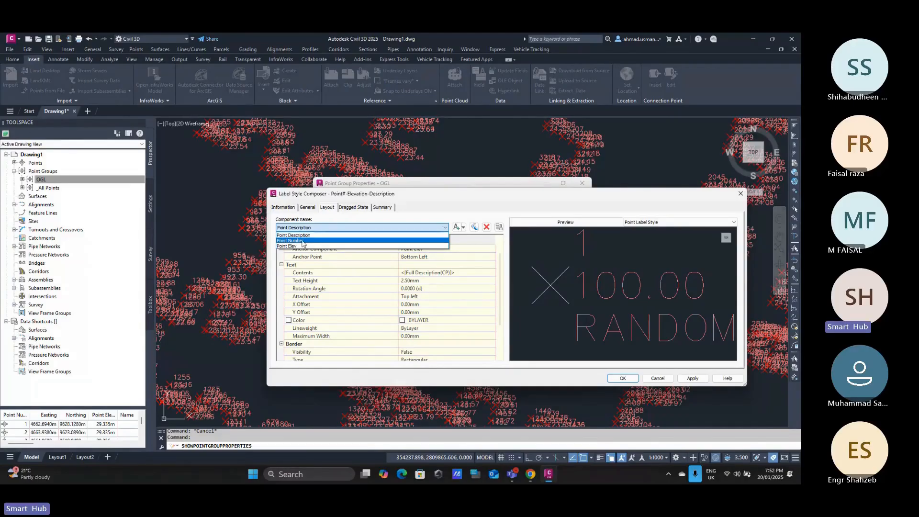
left_click(301, 241)
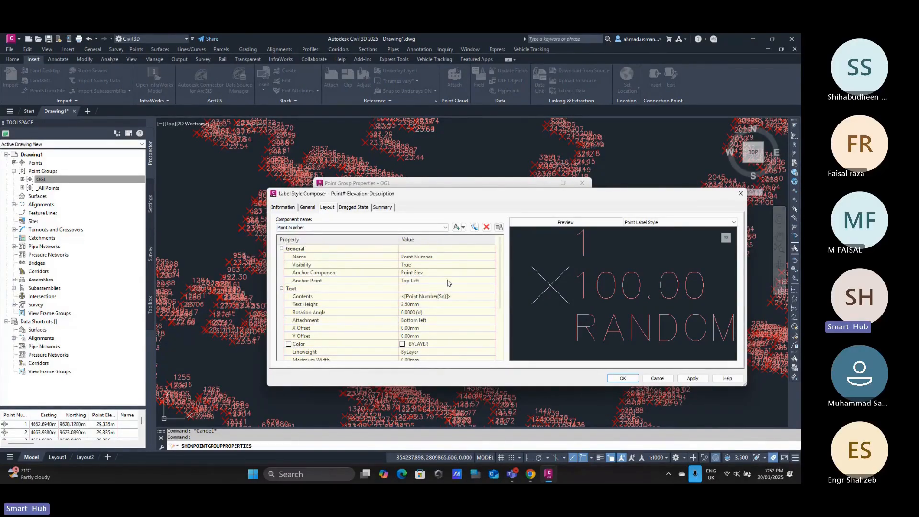
left_click(422, 305)
type("0.25")
key("Return")
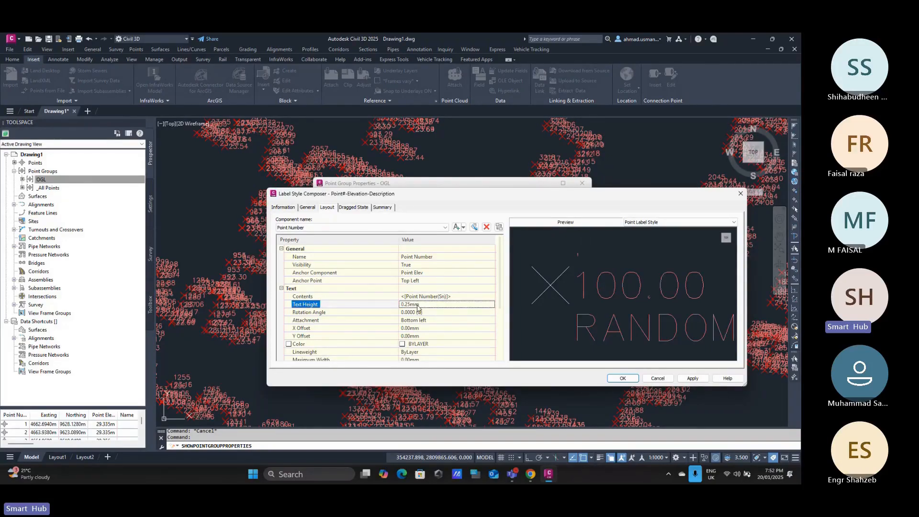
scroll(576, 259, "up", 3)
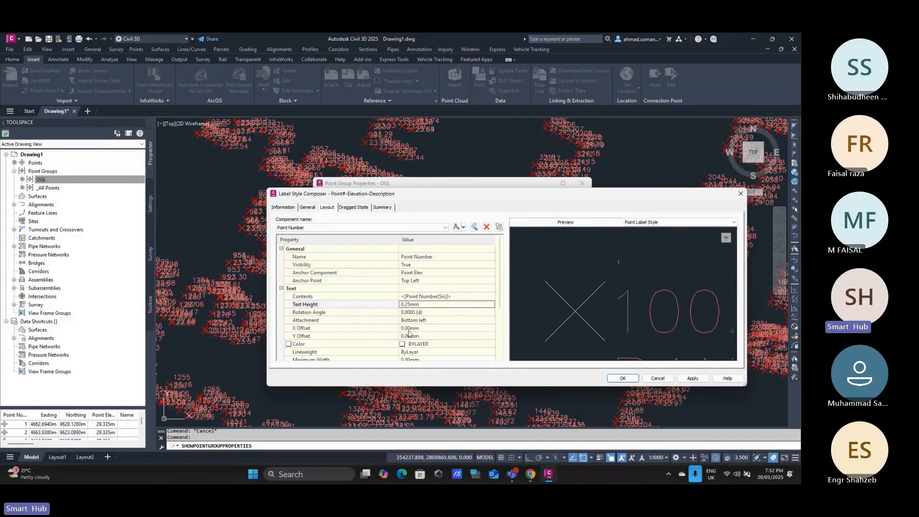
Set the border gap of the Point Number label component to 0.1 mm
scroll(409, 332, "down", 3)
scroll(383, 290, "up", 3)
left_click(417, 305)
scroll(429, 319, "down", 3)
scroll(431, 312, "up", 3)
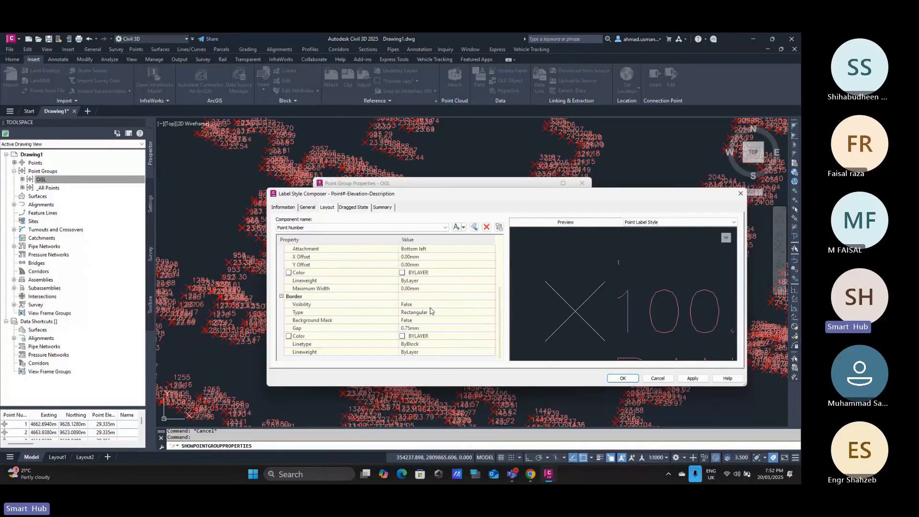
scroll(431, 312, "down", 3)
left_click_drag(500, 308, 502, 268)
scroll(310, 316, "down", 3)
left_click(299, 328)
left_click(425, 328)
type(".1")
key("Return")
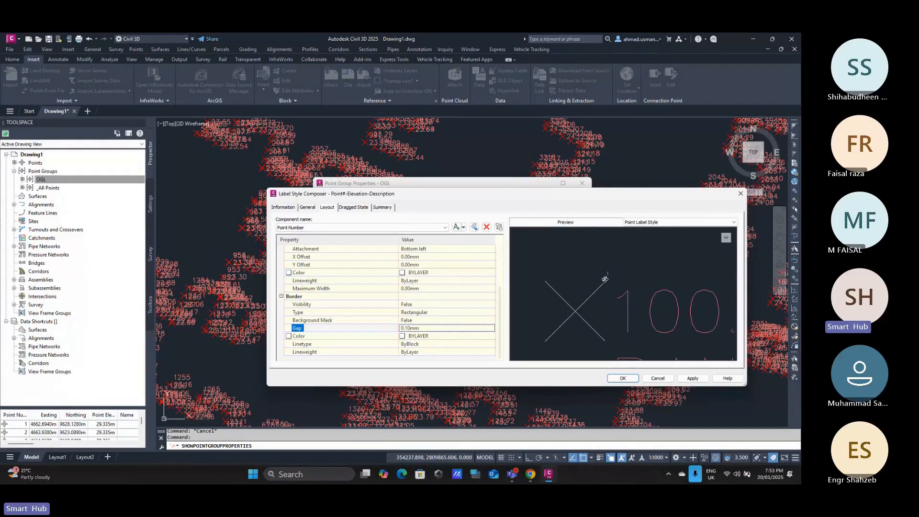
Change the Point Number component's text color to magenta and check it in the preview
scroll(369, 325, "up", 3)
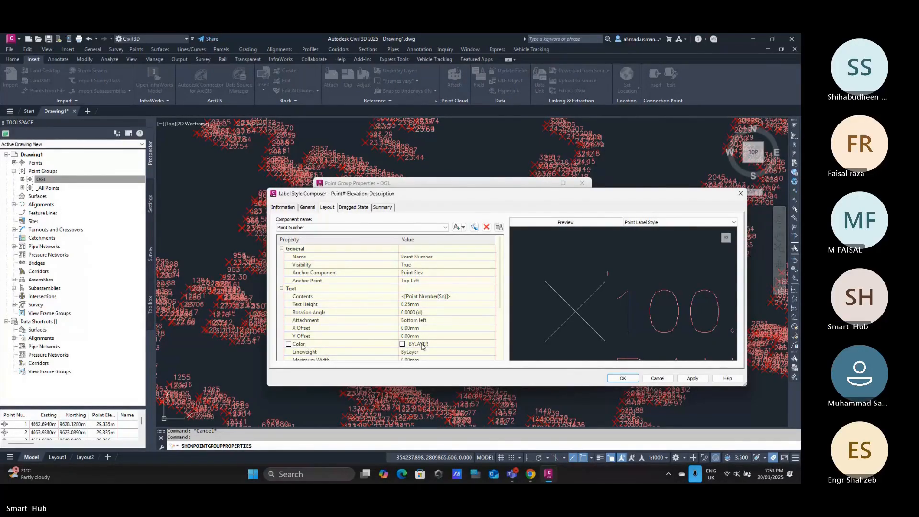
left_click(491, 346)
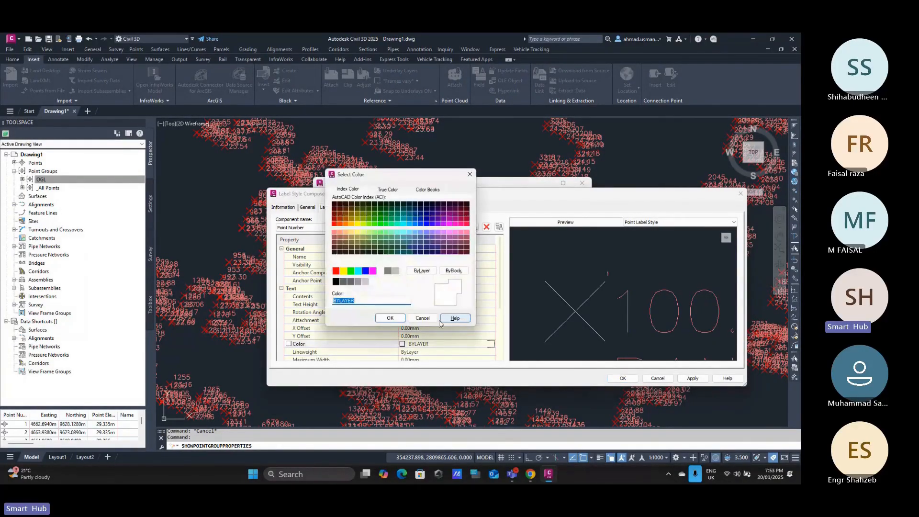
left_click(423, 318)
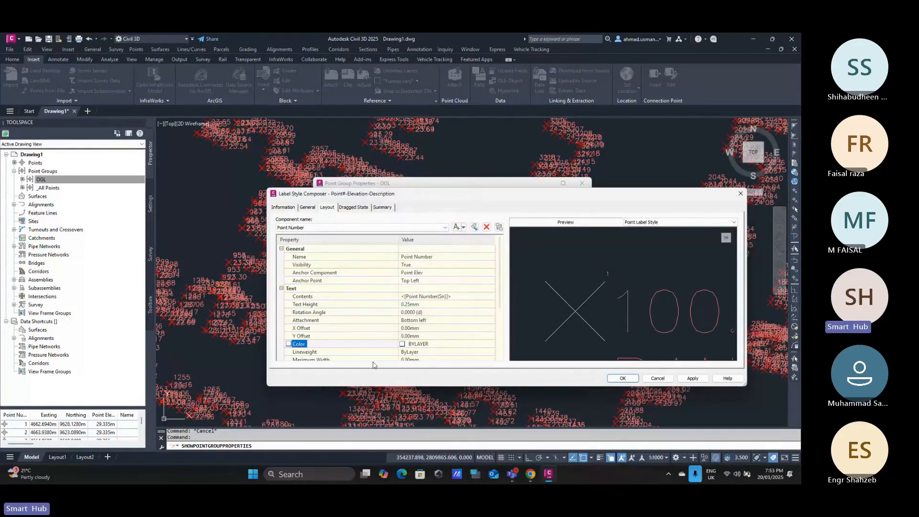
left_click(491, 343)
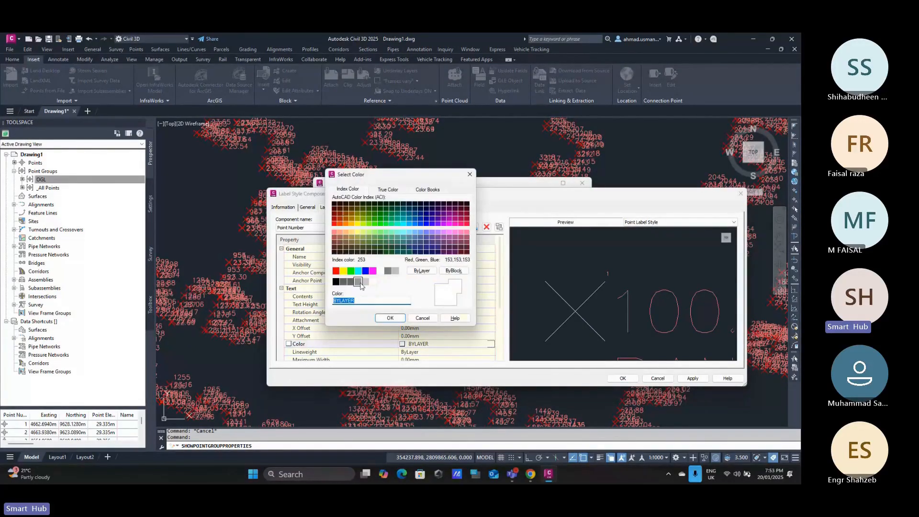
left_click(373, 271)
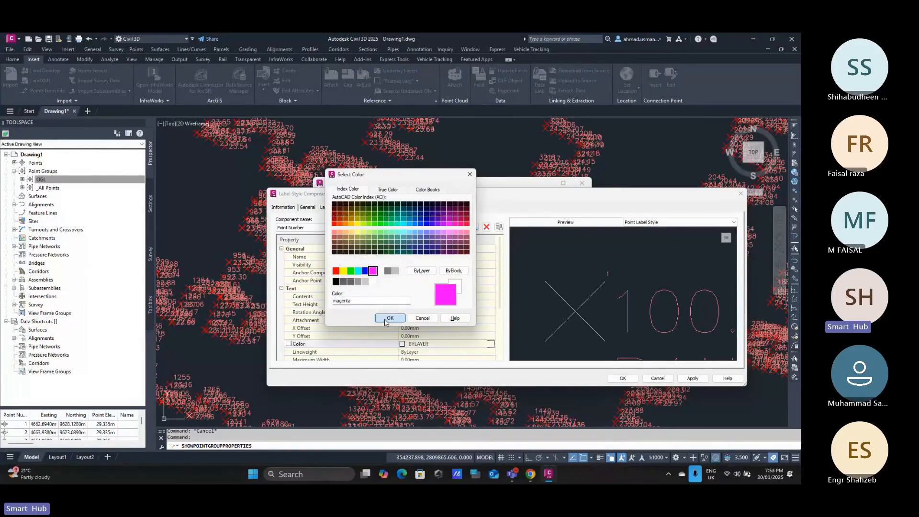
left_click(390, 317)
middle_click_drag(579, 279, 599, 306)
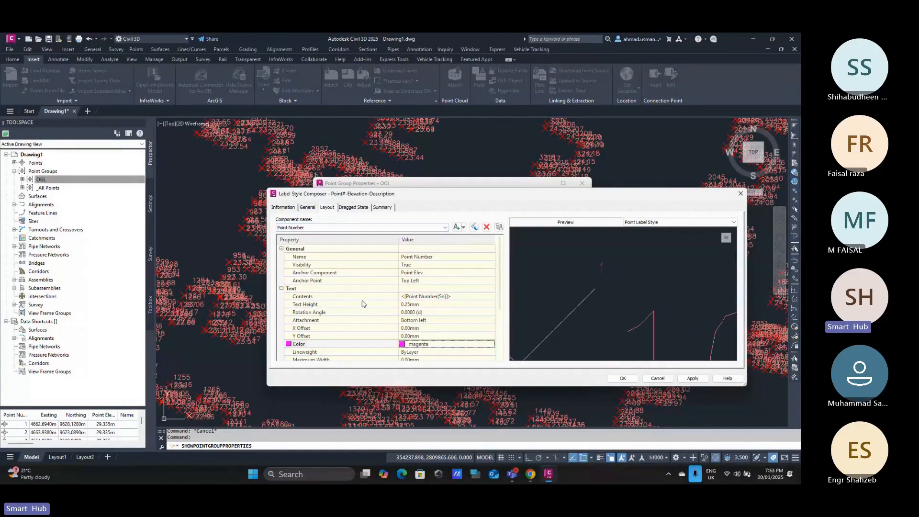
Set the text height of the Point Elev label component to 0.25 mm
left_click(325, 227)
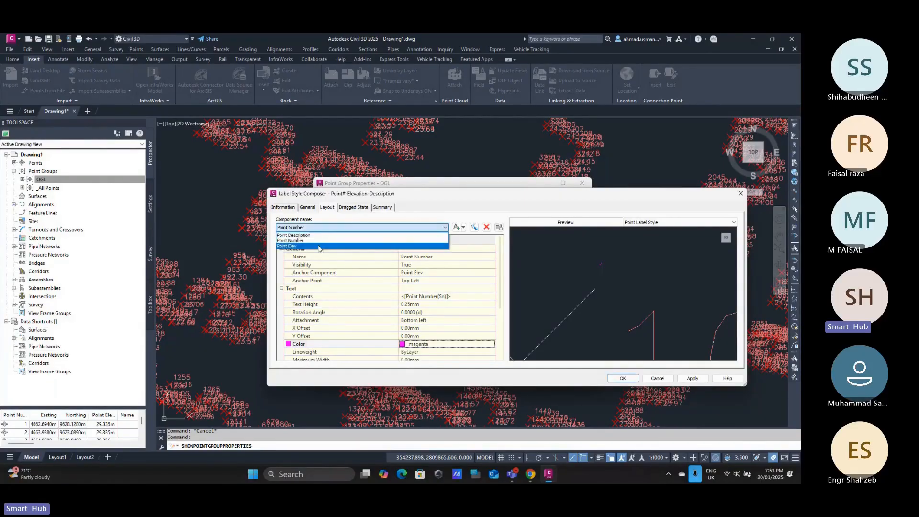
left_click(318, 246)
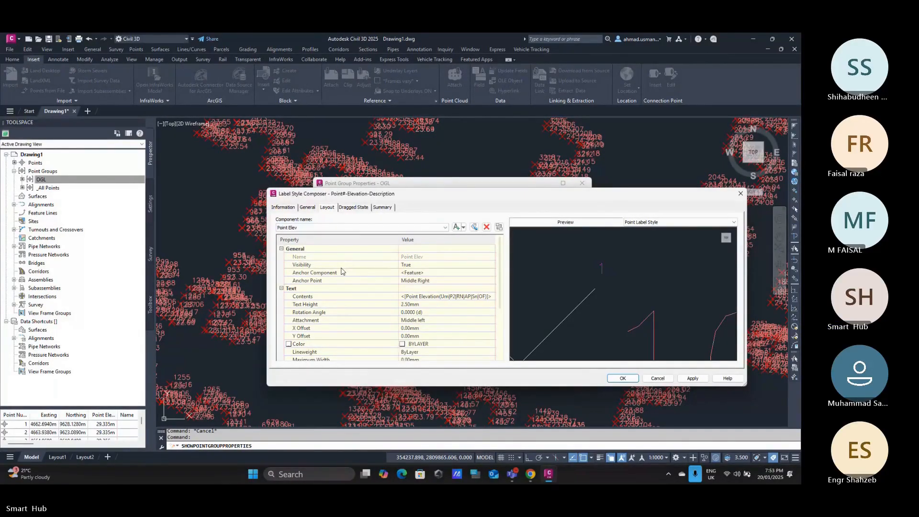
left_click(418, 305)
type("0.25")
key("Return")
Set the border gap of the Point Elev label component to 0.1 mm
scroll(415, 317, "down", 3)
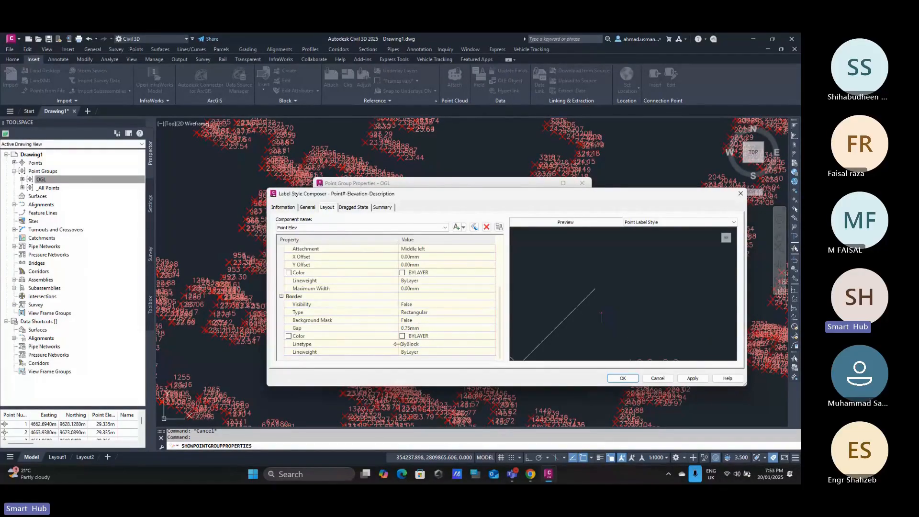
left_click(414, 328)
type("0.1")
key("Return")
Change the Point Elev component's text color to green and accept the label style and OGL point group properties
scroll(451, 305, "up", 1)
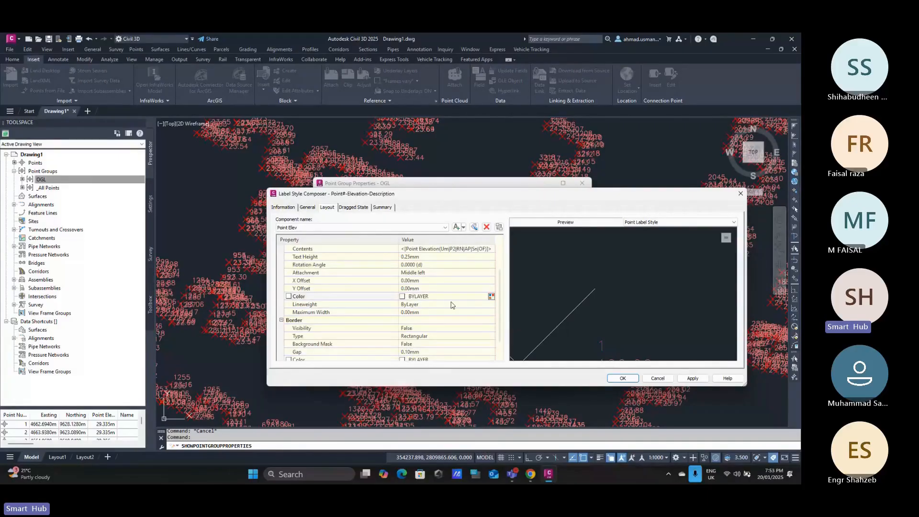
left_click(491, 296)
double_click(357, 271)
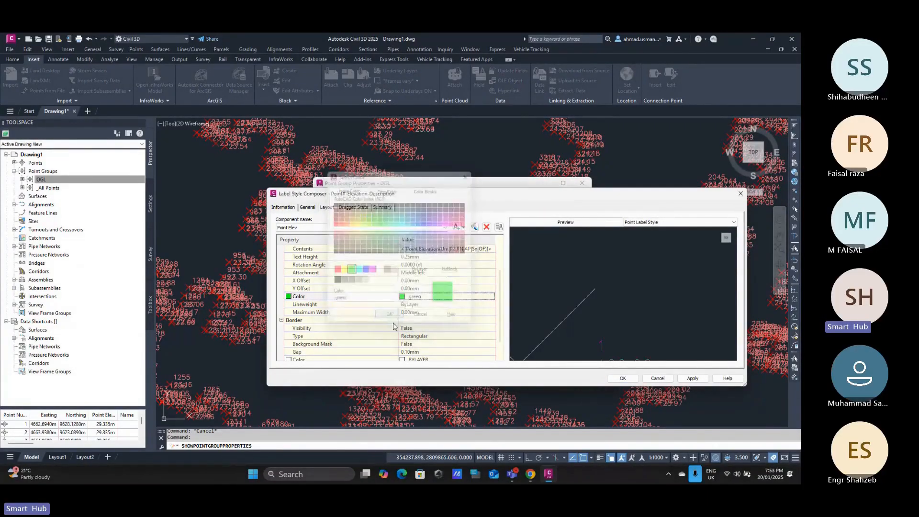
left_click(622, 378)
left_click(467, 368)
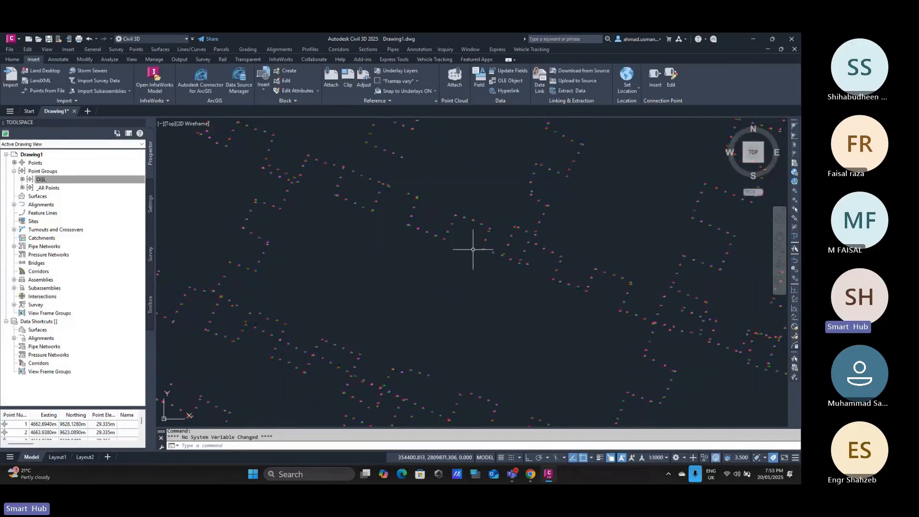
Examine the restyled markers, point numbers and elevations of the OGL points up close and across the whole site
scroll(445, 273, "up", 3)
scroll(466, 240, "down", 3)
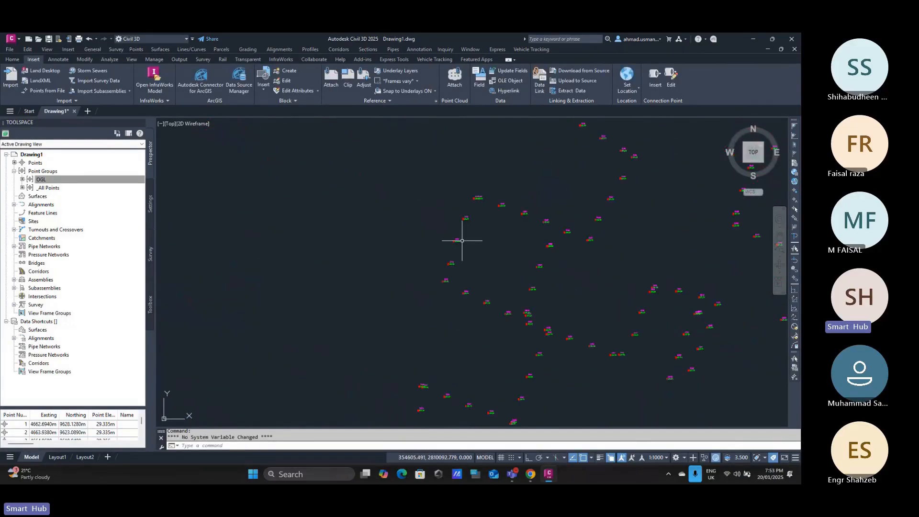
scroll(447, 240, "down", 1)
scroll(410, 272, "up", 3)
scroll(473, 245, "down", 3)
scroll(474, 244, "down", 5)
mouse_move(497, 315)
middle_mouse_down()
mouse_move(496, 264)
mouse_move(484, 240)
middle_mouse_up()
middle_click_drag(472, 291, 492, 238)
middle_click_drag(502, 269, 469, 242)
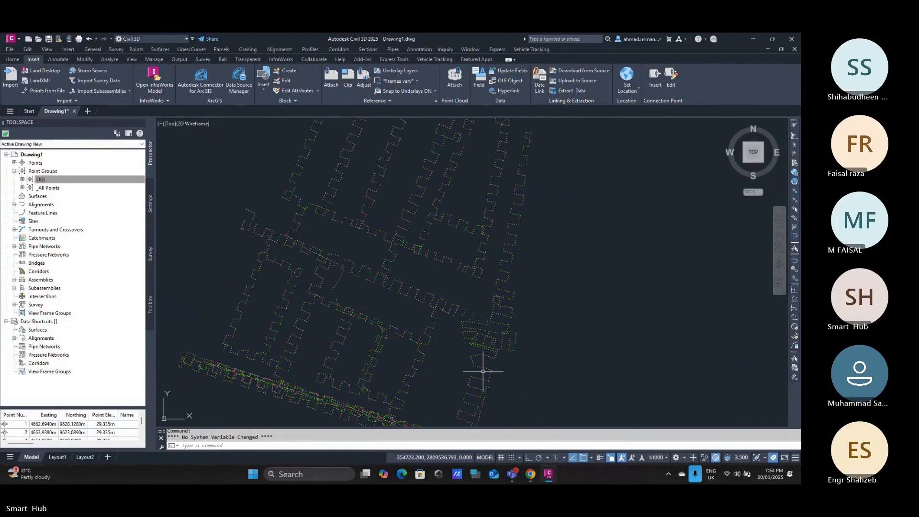
scroll(455, 253, "up", 6)
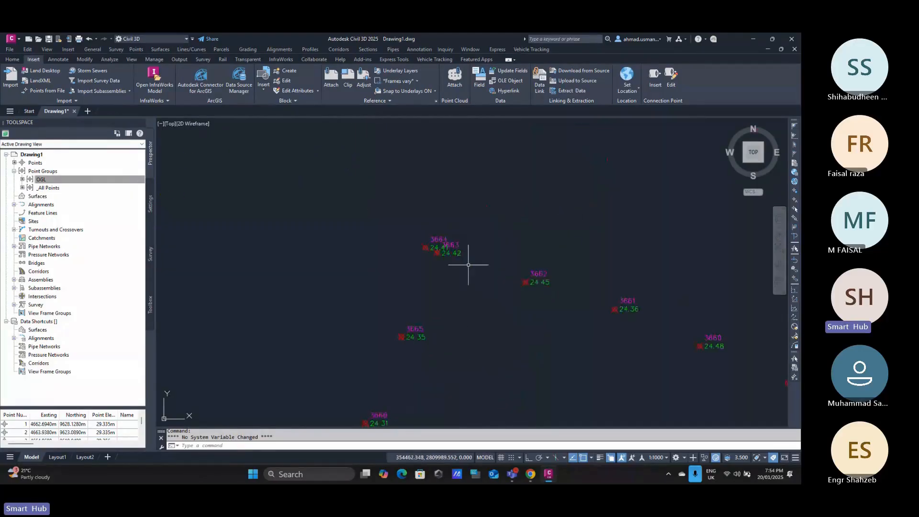
middle_click_drag(436, 250, 436, 294)
scroll(512, 368, "up", 3)
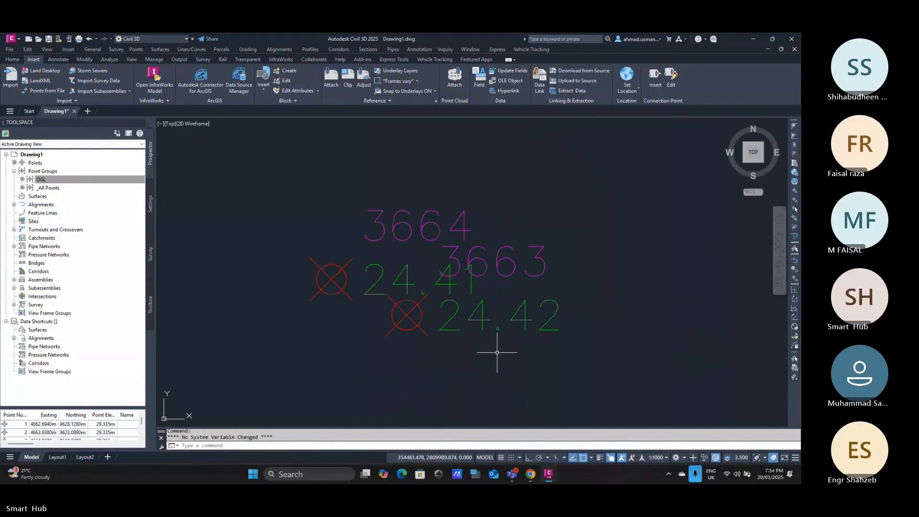
scroll(497, 352, "down", 8)
scroll(531, 294, "down", 4)
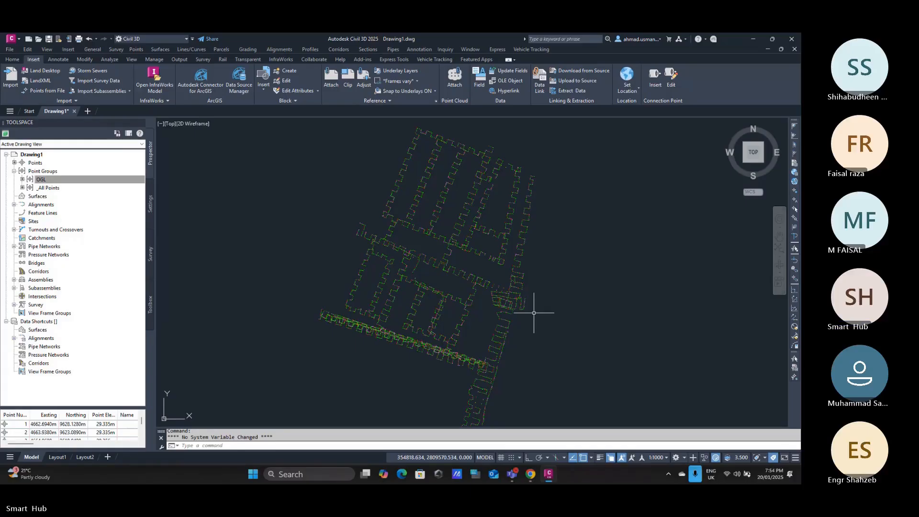
scroll(535, 310, "up", 2)
Start two new blank drawings one after the other
left_click(89, 110)
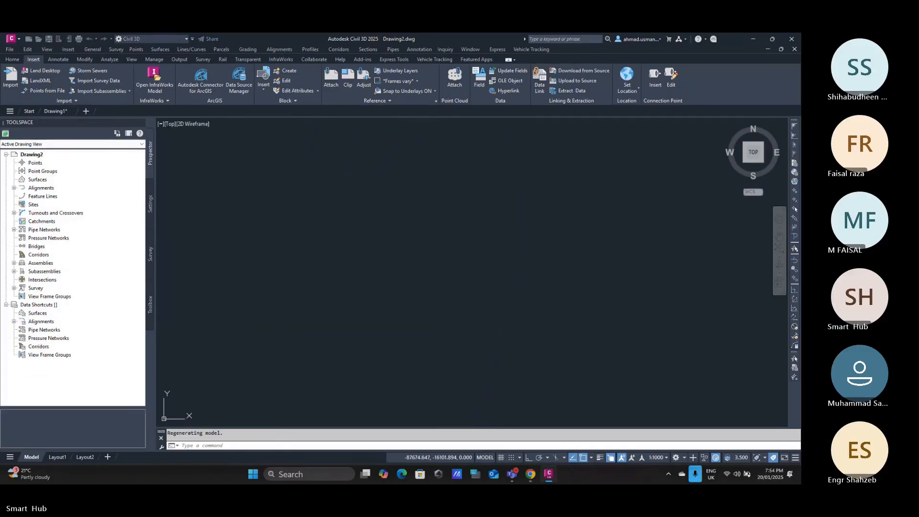
left_click(456, 263)
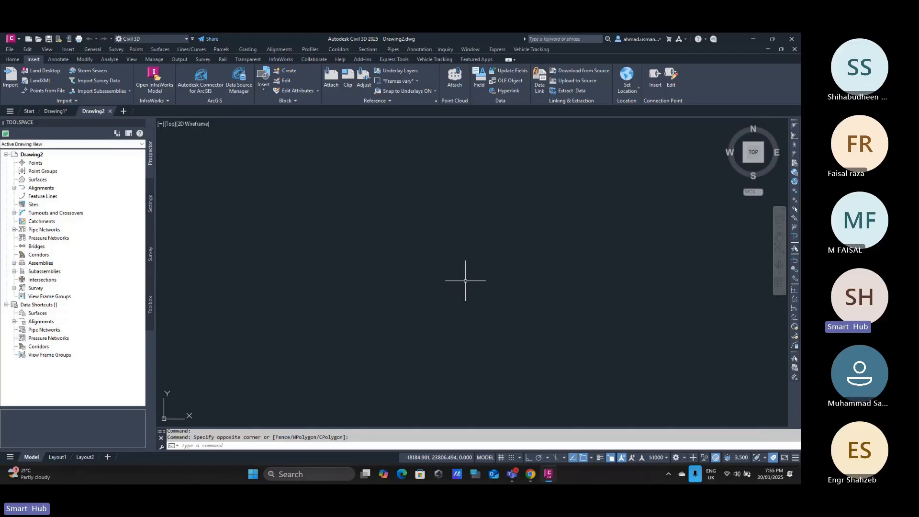
left_click(13, 59)
double_click(416, 235)
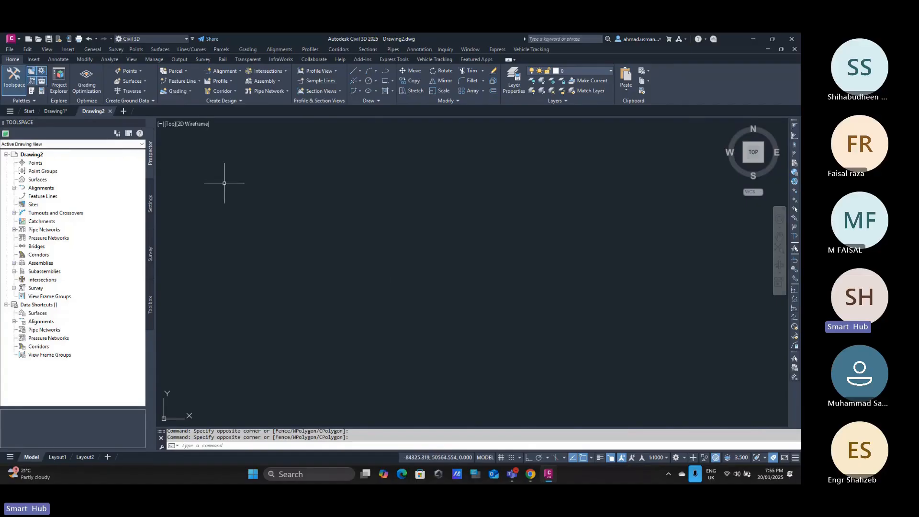
left_click(127, 113)
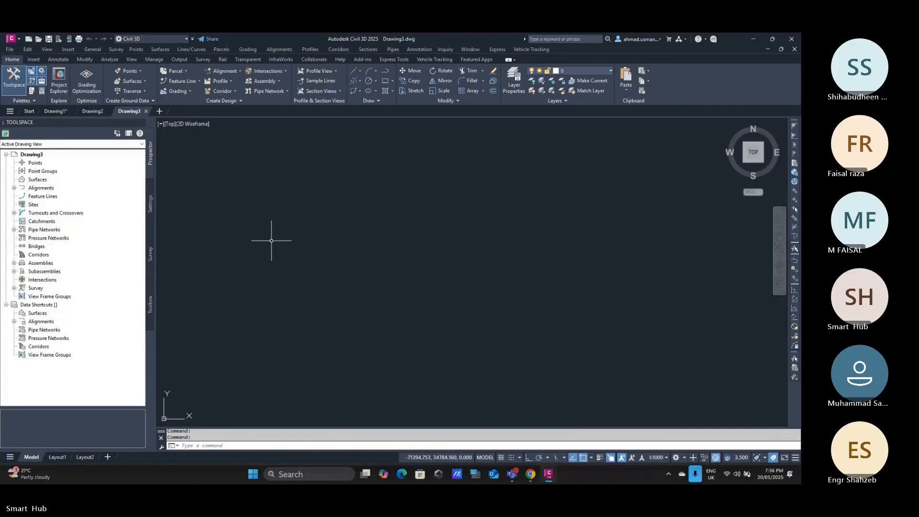
Create a new drawing from the _Autodesk Civil 3D (Metric) NCS template
left_click(12, 39)
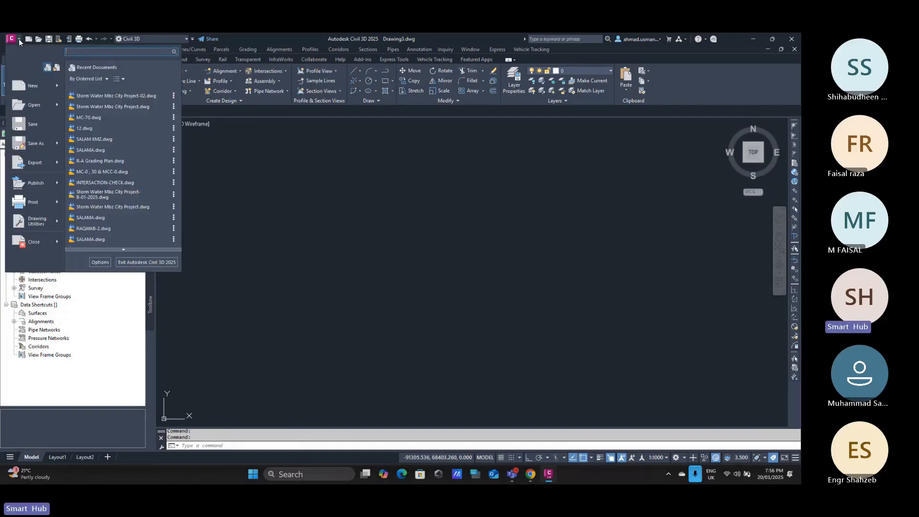
left_click(33, 86)
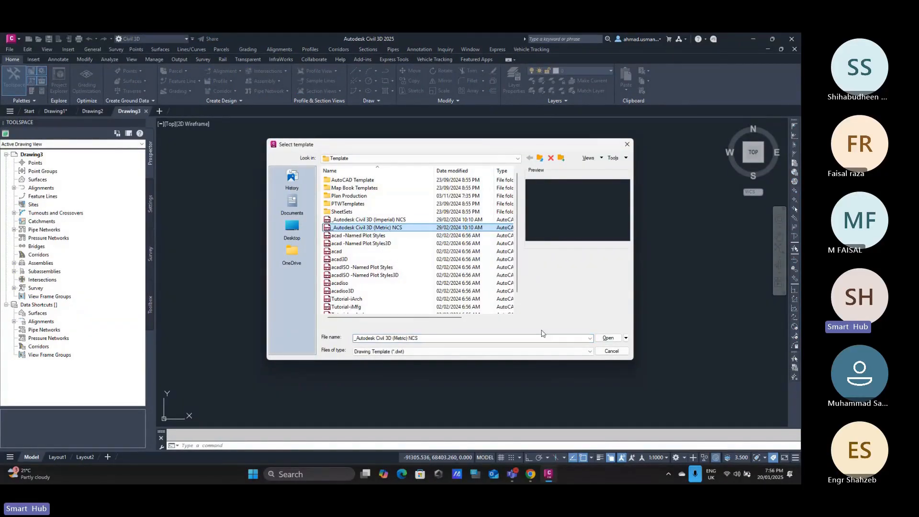
left_click(597, 337)
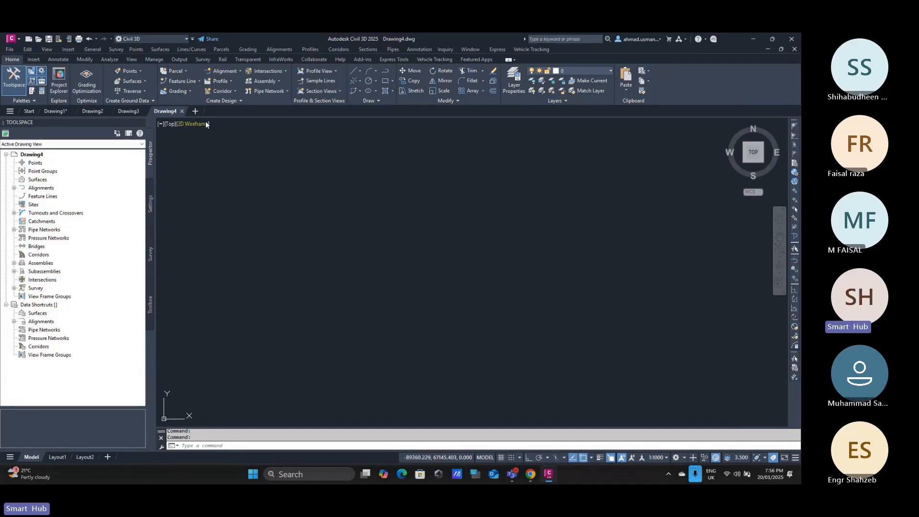
Start another new blank drawing and open its coordinate system assignment with the MAPCSASSIGN command
left_click(195, 111)
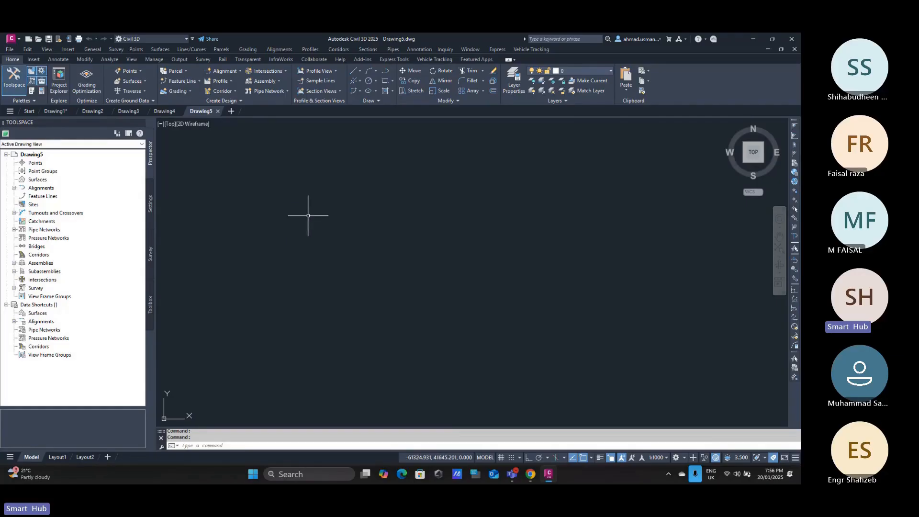
left_click(419, 263)
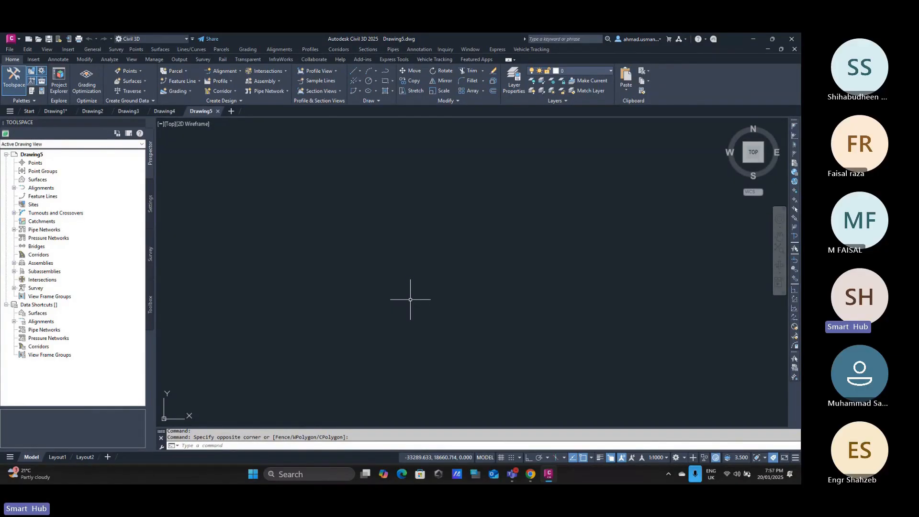
type("MAPC")
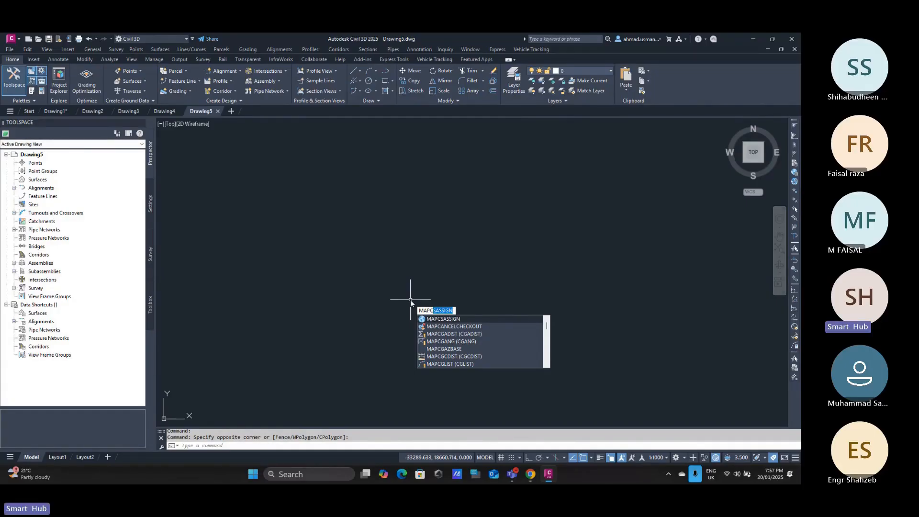
key("Escape")
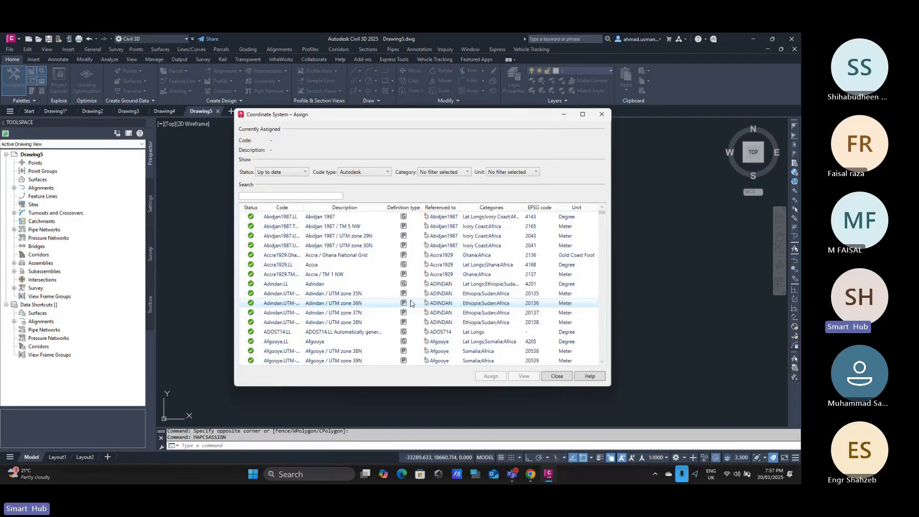
Search the coordinate systems for UTM84-40N and assign that system to the drawing
left_click(255, 195)
type("UT")
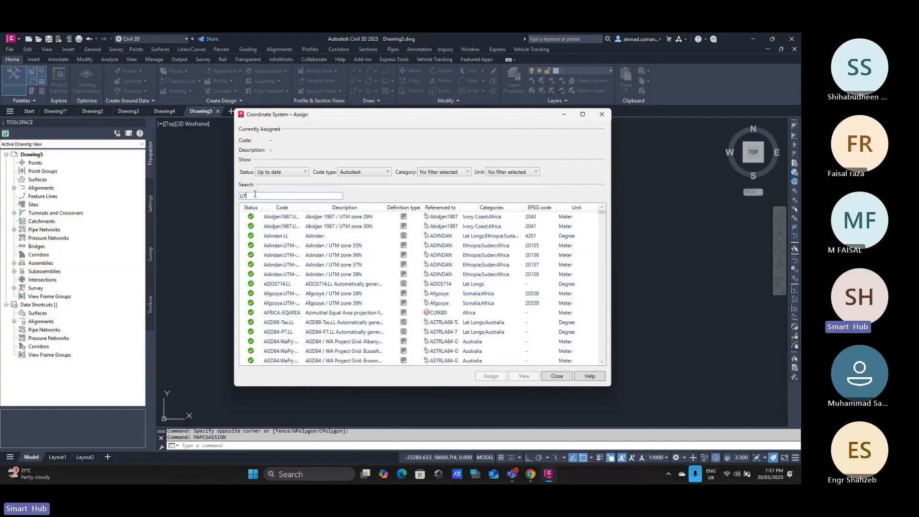
type("M 84")
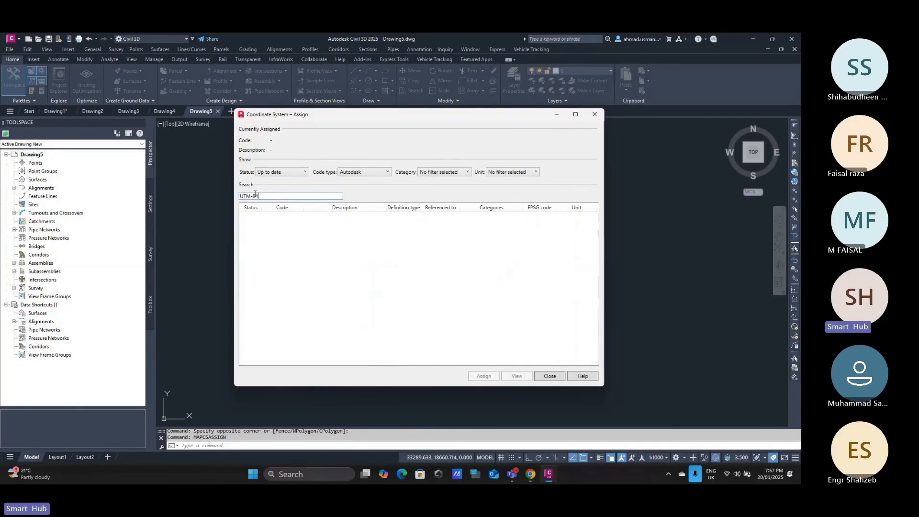
key("BackSpace")
key("BackSpace")
key("BackSpace")
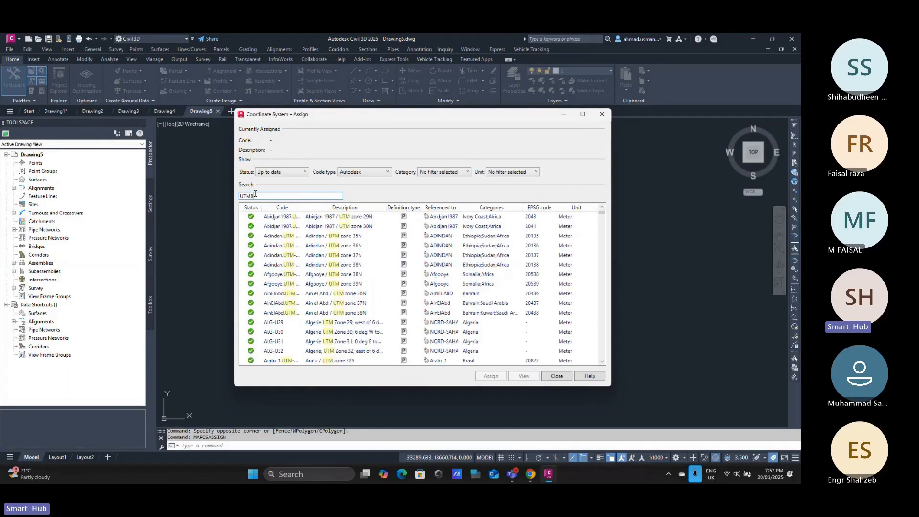
type("84")
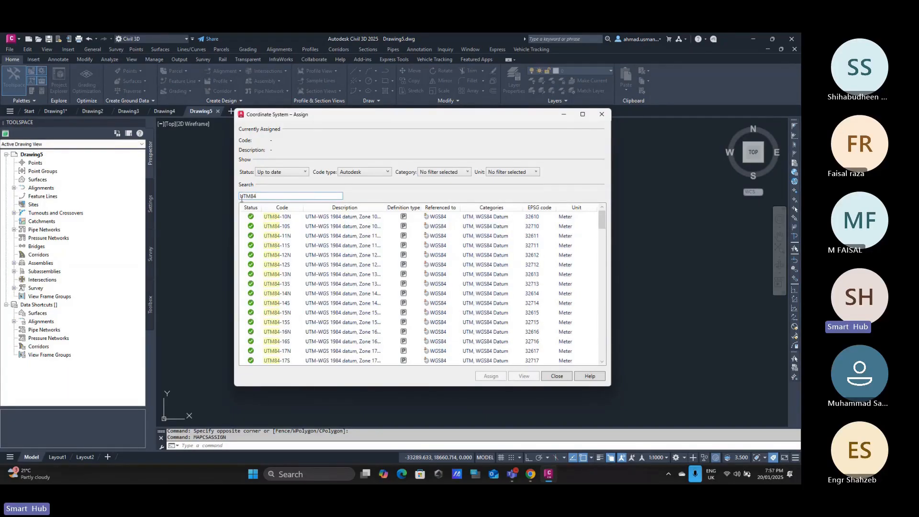
type("-40")
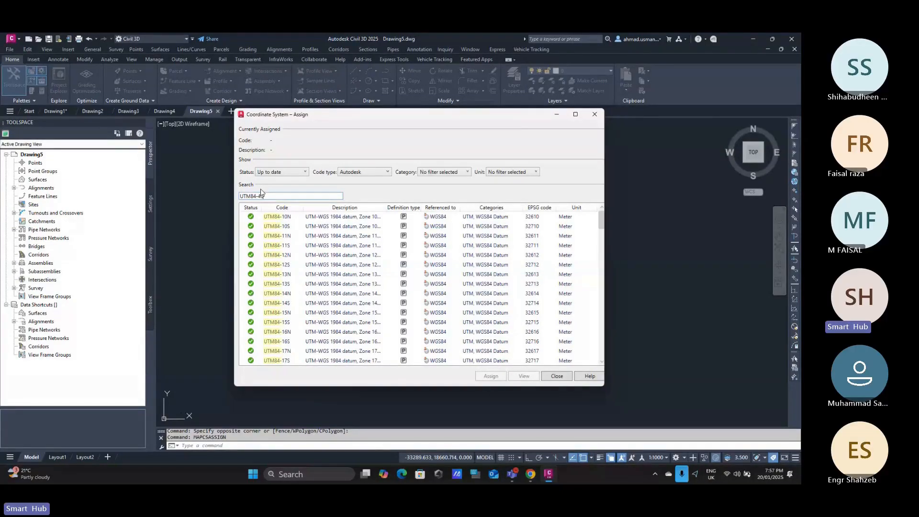
type("N")
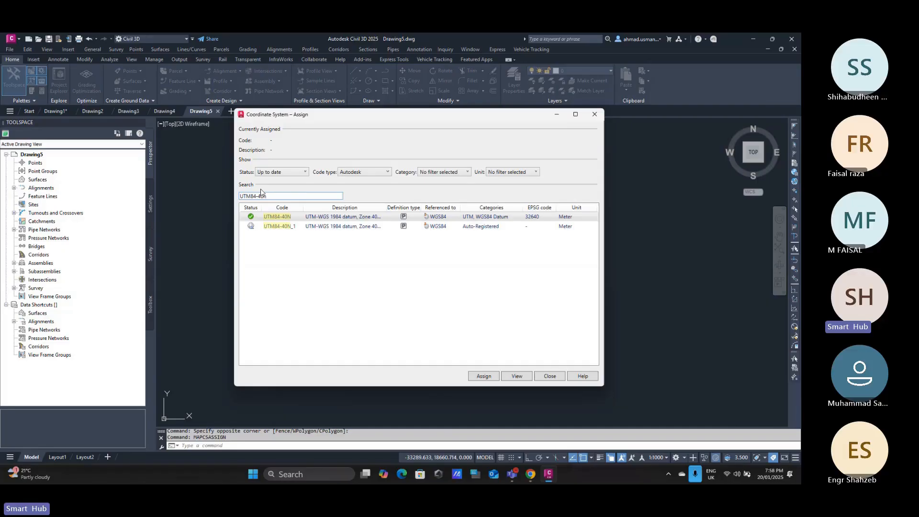
left_click(295, 220)
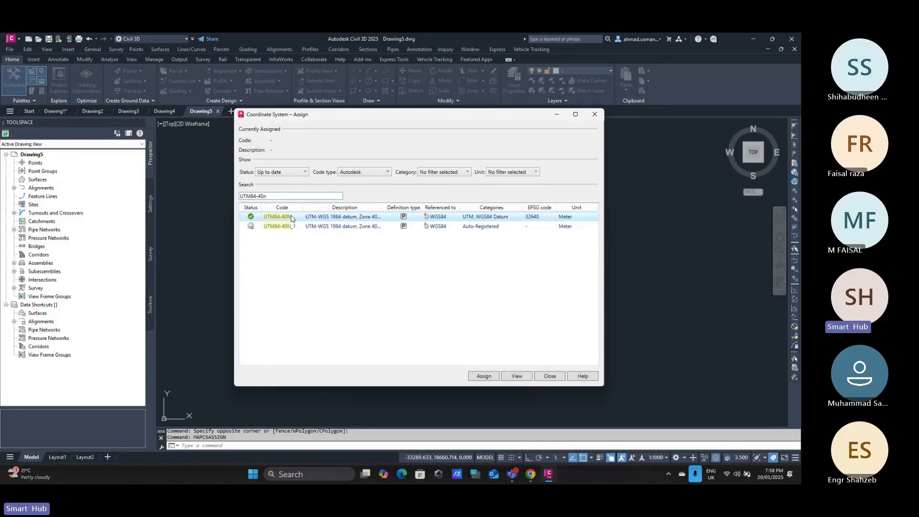
double_click(294, 220)
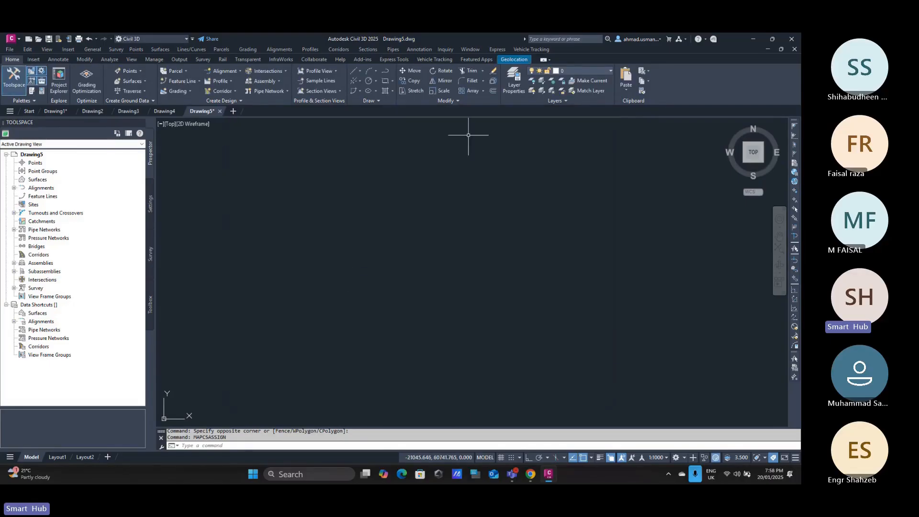
Turn on the Esri Imagery online map in the georeferenced drawing
left_click(515, 60)
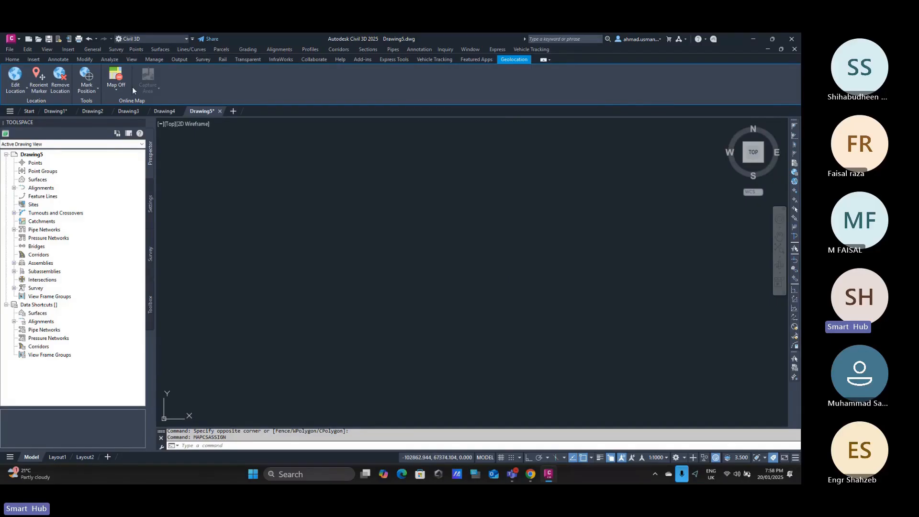
left_click(118, 90)
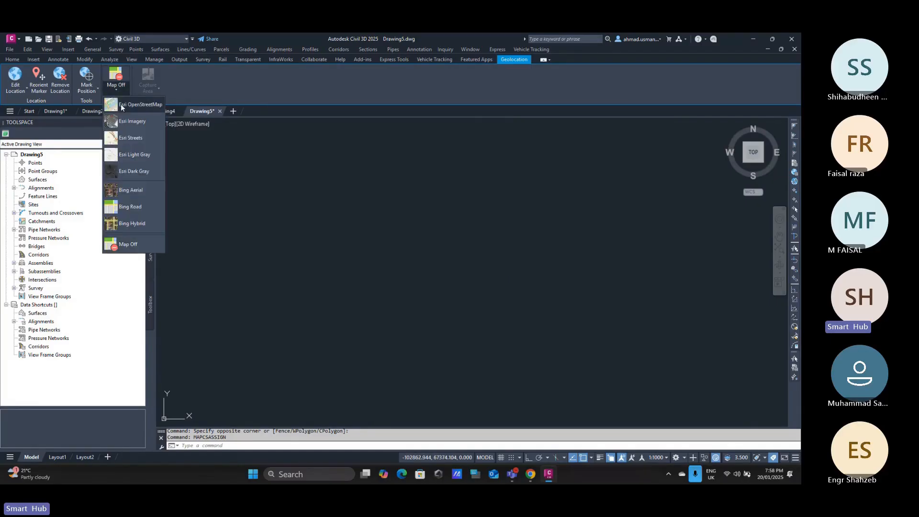
left_click(132, 122)
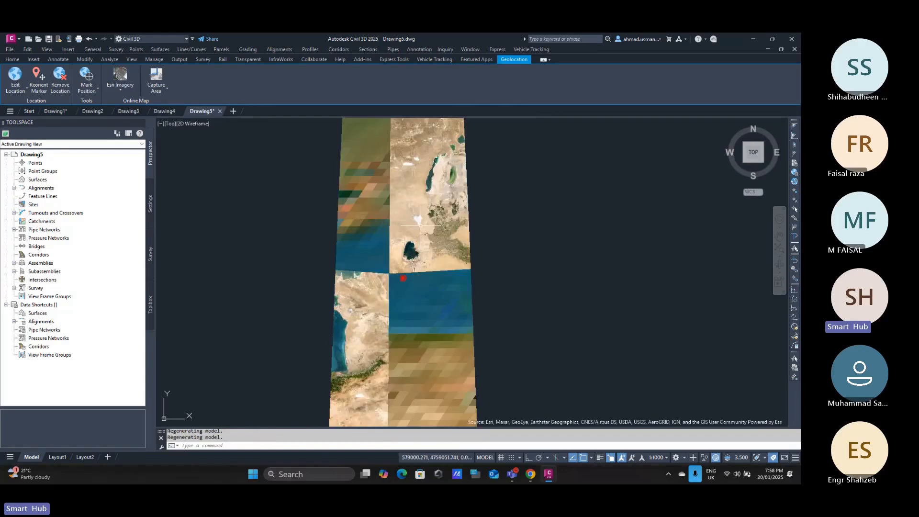
Examine the satellite imagery coverage from the full UTM zone strip down to the Gulf coastline and its cities
middle_click_drag(416, 295, 576, 143)
scroll(460, 302, "down", 15)
scroll(462, 303, "up", 10)
middle_click_drag(509, 306, 464, 250)
scroll(485, 254, "down", 5)
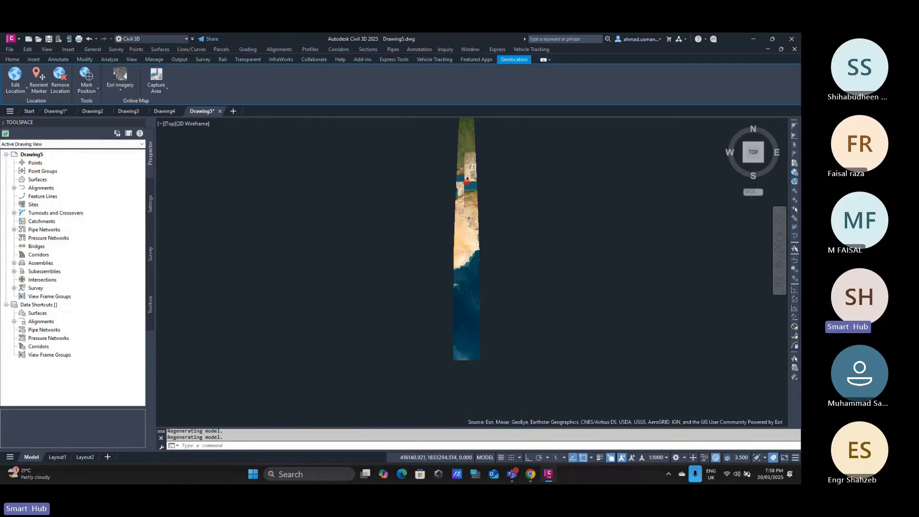
scroll(449, 267, "up", 7)
scroll(434, 177, "up", 6)
scroll(421, 180, "up", 3)
middle_click_drag(224, 172, 300, 213)
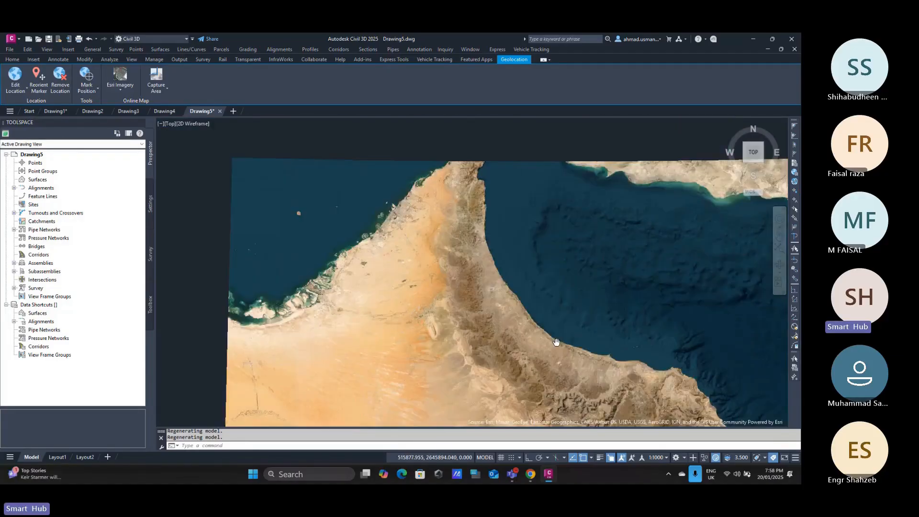
scroll(369, 220, "up", 7)
scroll(369, 221, "down", 6)
middle_click_drag(498, 392, 511, 215)
scroll(498, 239, "down", 4)
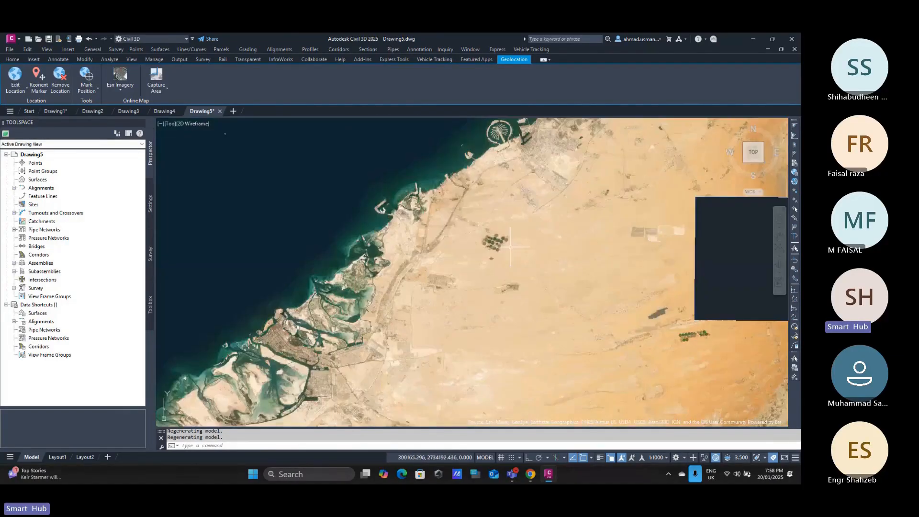
middle_click_drag(445, 330, 523, 198)
scroll(482, 272, "up", 5)
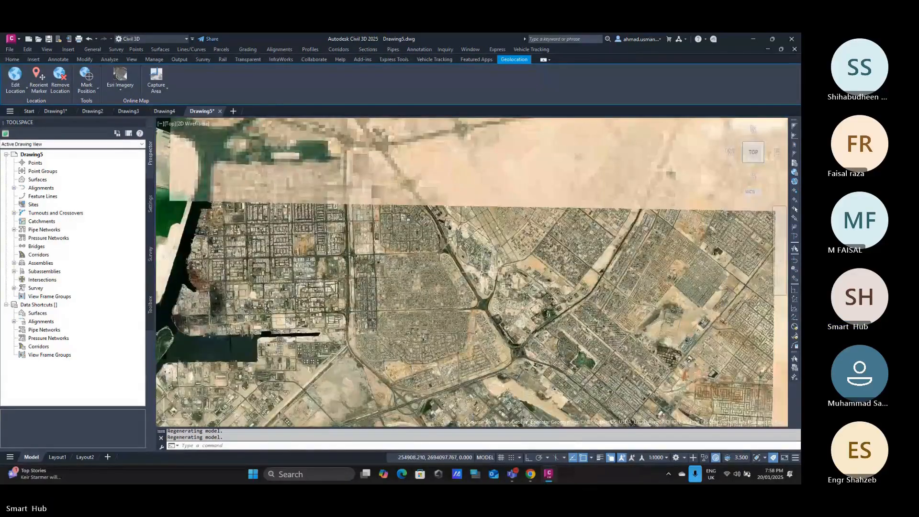
scroll(482, 272, "down", 9)
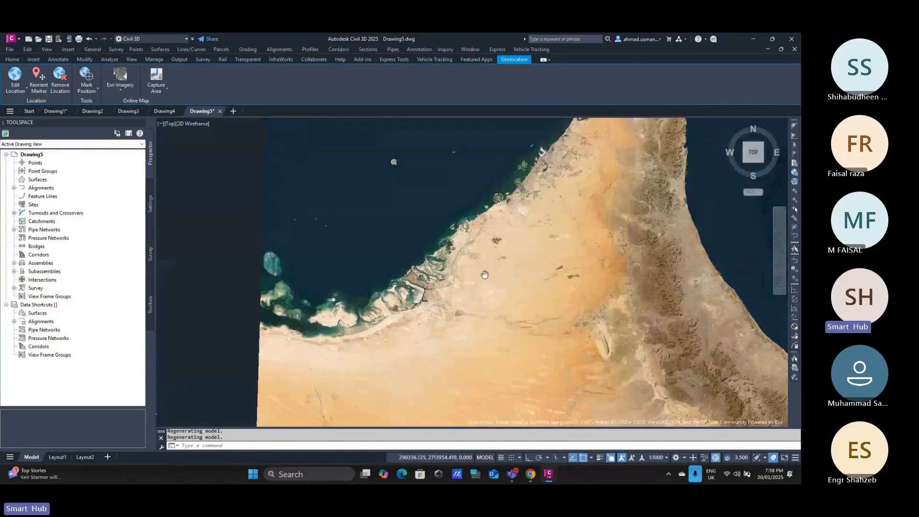
Inspect the imagery detail around the palm-shaped island and the neighbouring coastal city districts
scroll(479, 237, "up", 4)
middle_click_drag(512, 206, 466, 229)
scroll(467, 230, "up", 6)
scroll(470, 239, "down", 4)
middle_click_drag(280, 390, 355, 316)
scroll(361, 281, "up", 10)
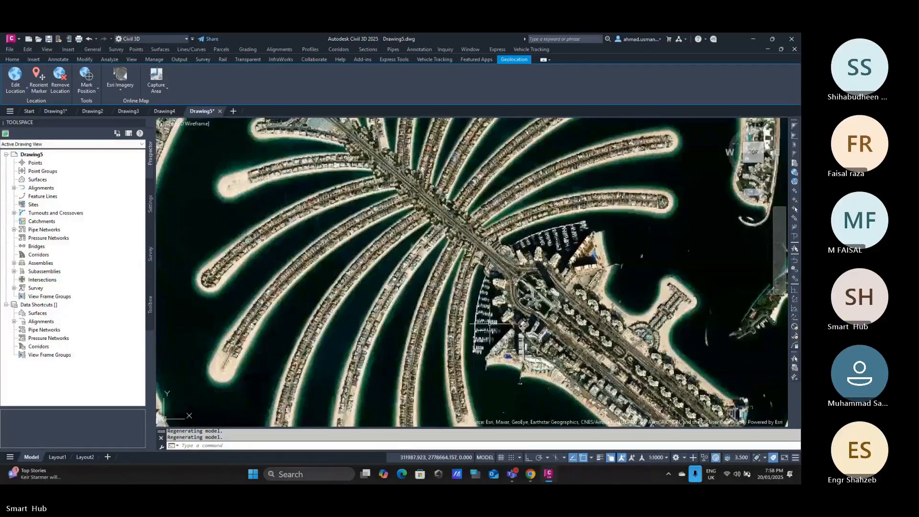
scroll(356, 197, "down", 8)
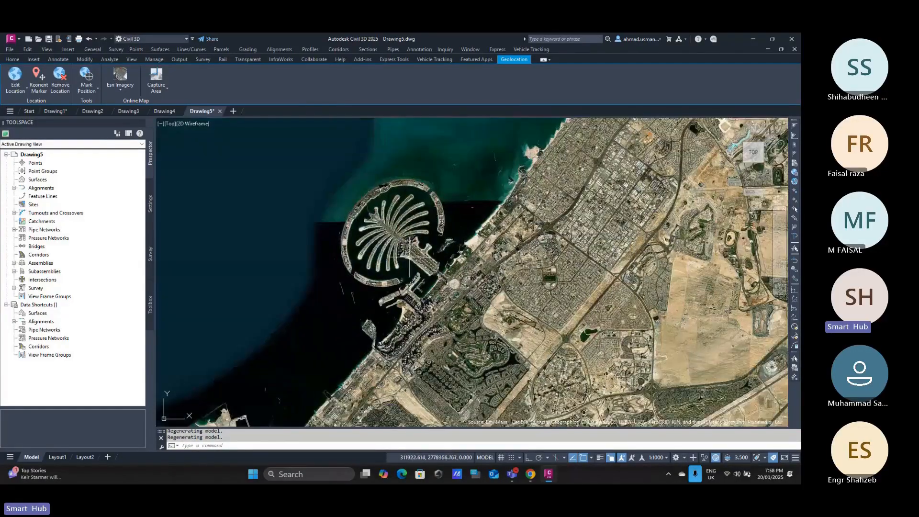
scroll(382, 230, "down", 4)
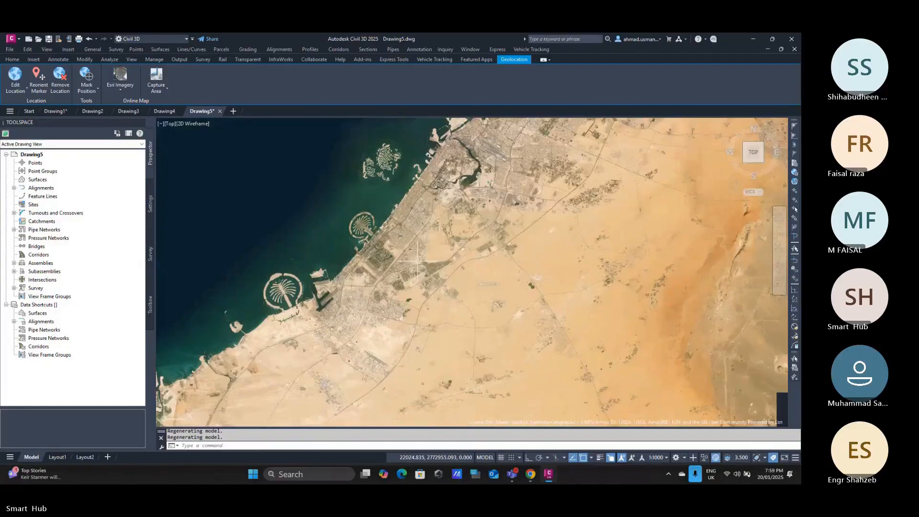
scroll(383, 230, "up", 5)
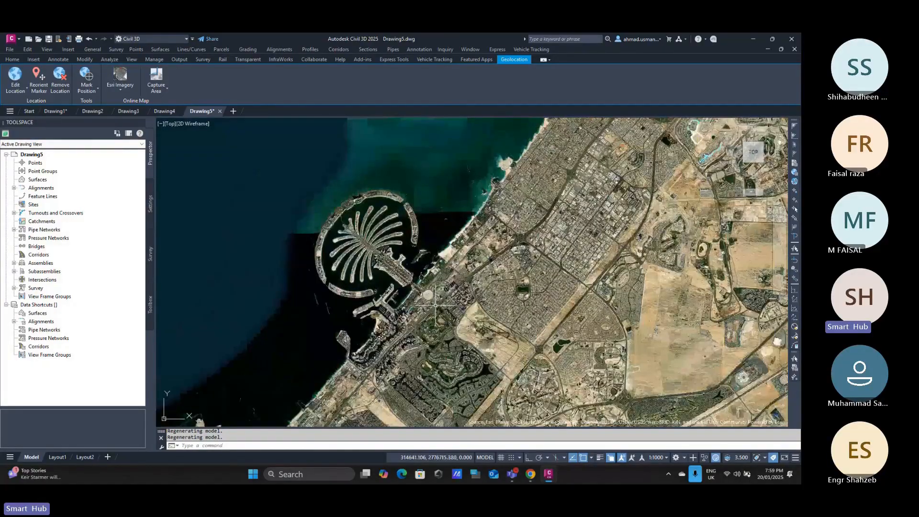
middle_click_drag(435, 306, 400, 279)
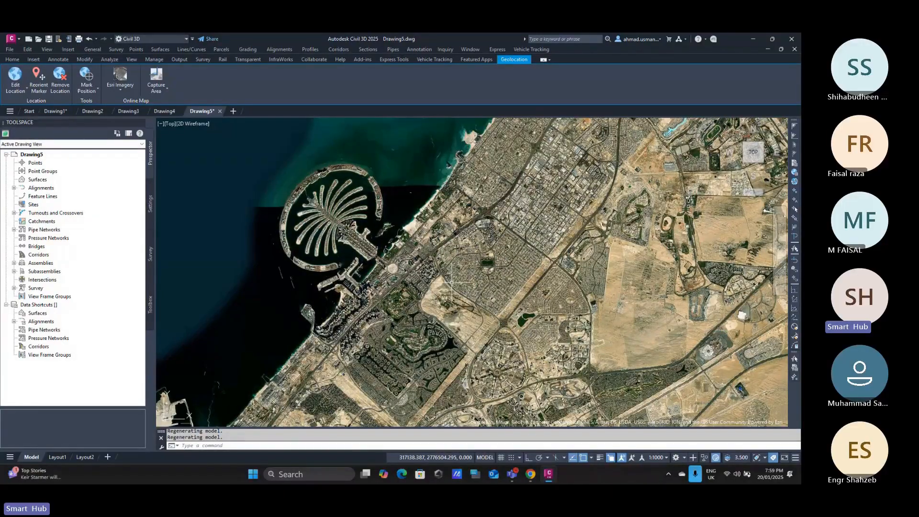
scroll(452, 278, "down", 2)
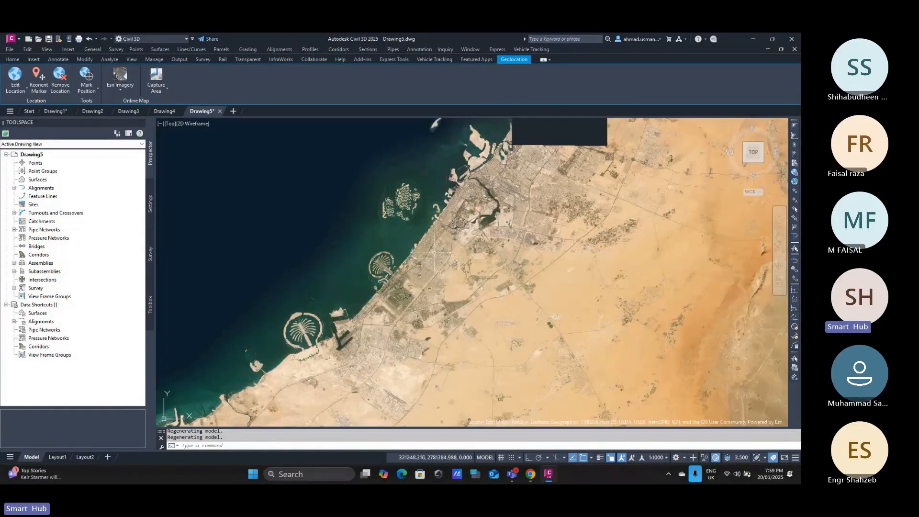
scroll(450, 282, "up", 3)
scroll(449, 253, "up", 3)
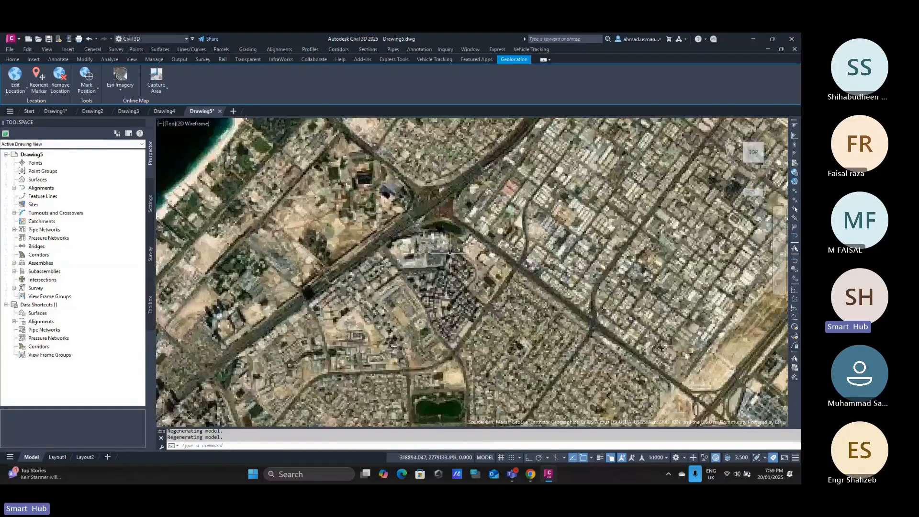
scroll(449, 253, "up", 1)
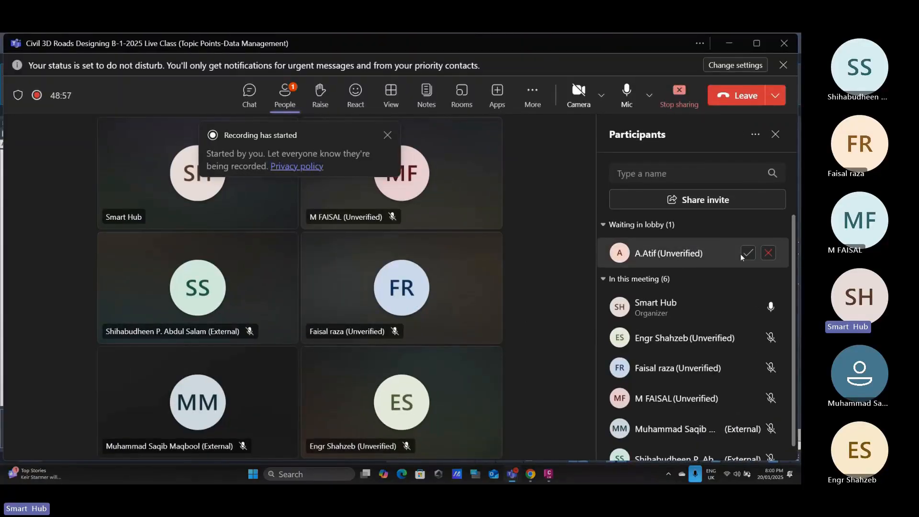
Admit the participant waiting in the Teams meeting lobby and return to the Civil 3D drawing
left_click(747, 254)
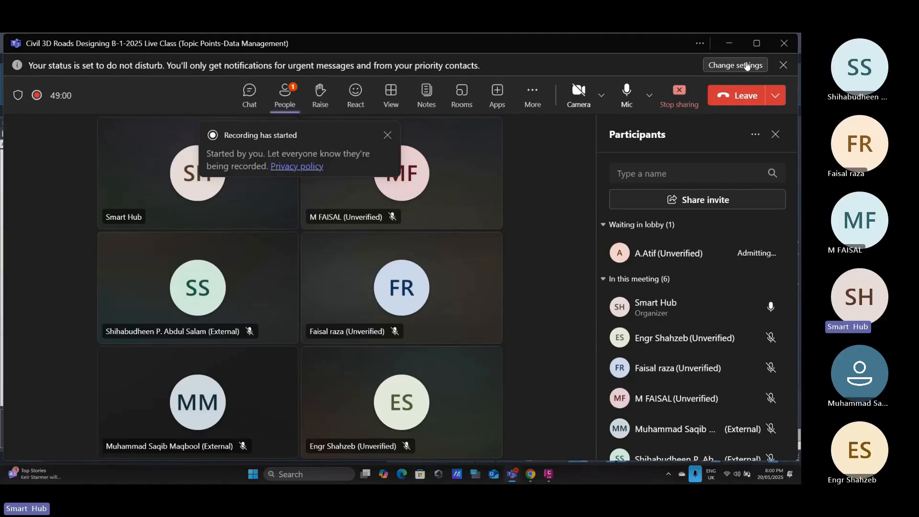
left_click(728, 43)
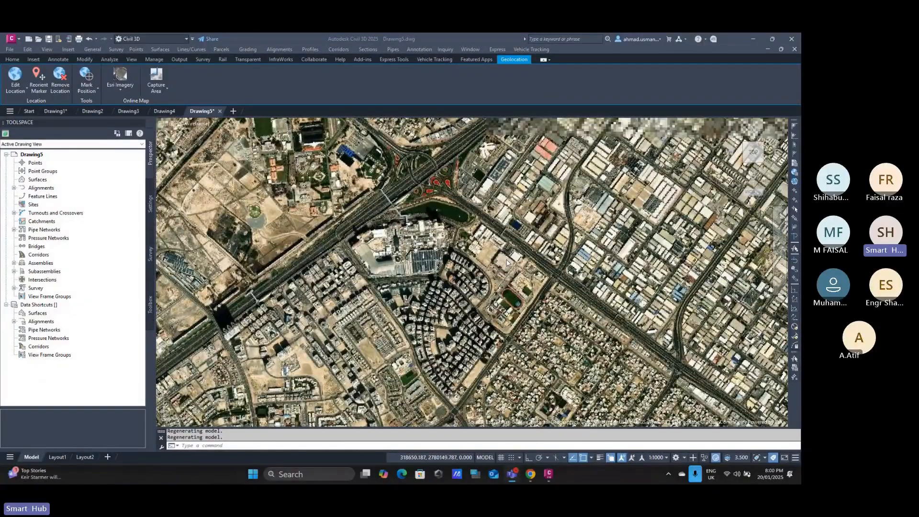
Examine the imagery along the Dubai coast, covering the creek, the palm-shaped islands and the port area
scroll(469, 275, "down", 5)
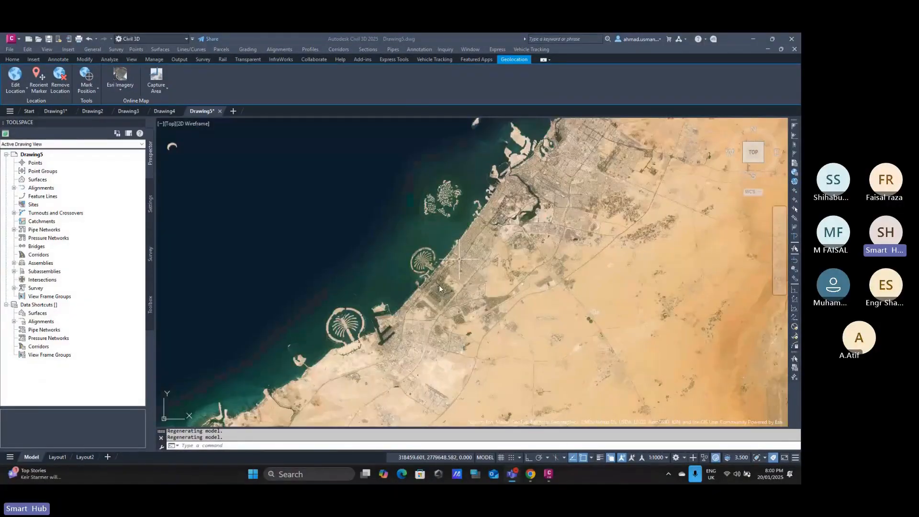
scroll(438, 285, "up", 3)
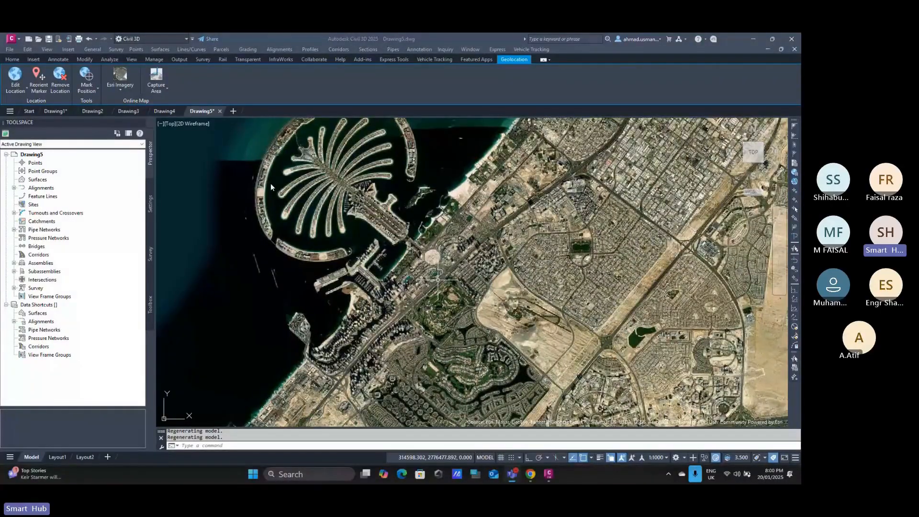
scroll(461, 254, "down", 4)
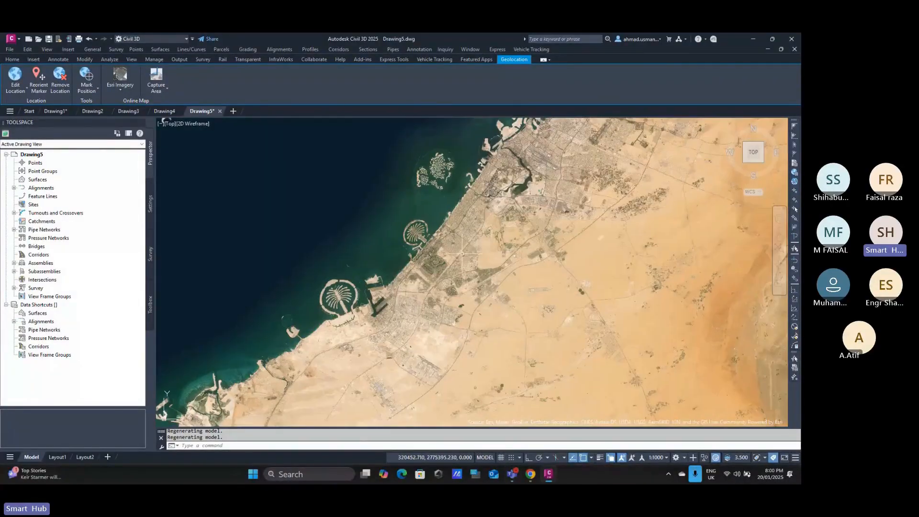
scroll(436, 245, "up", 5)
scroll(442, 287, "down", 8)
middle_click_drag(482, 292, 424, 284)
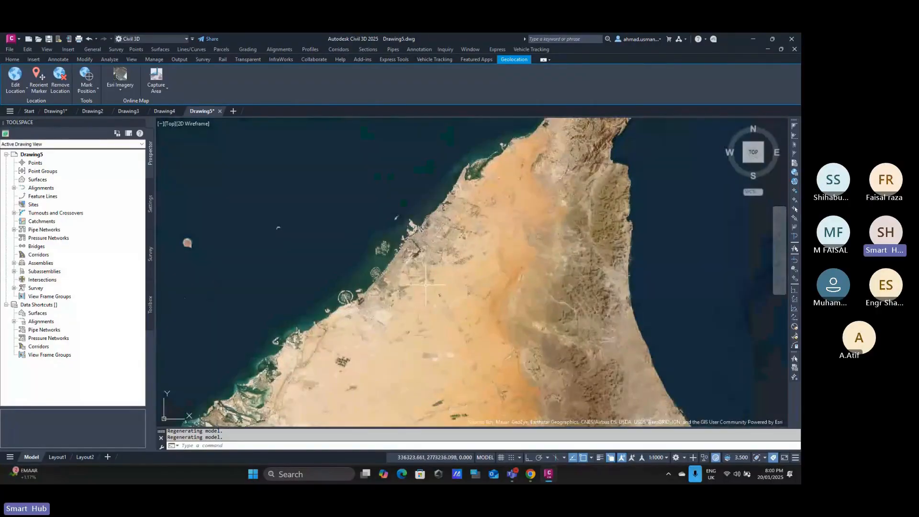
scroll(411, 263, "up", 5)
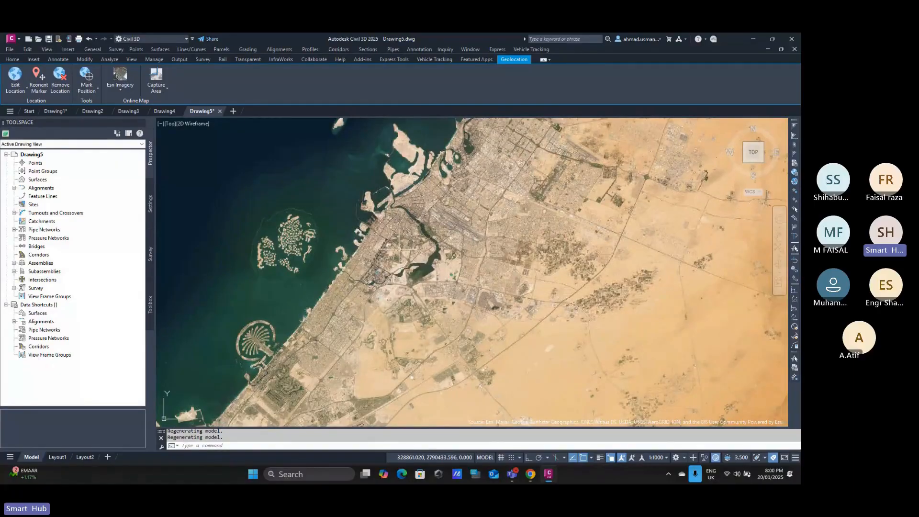
scroll(398, 249, "up", 5)
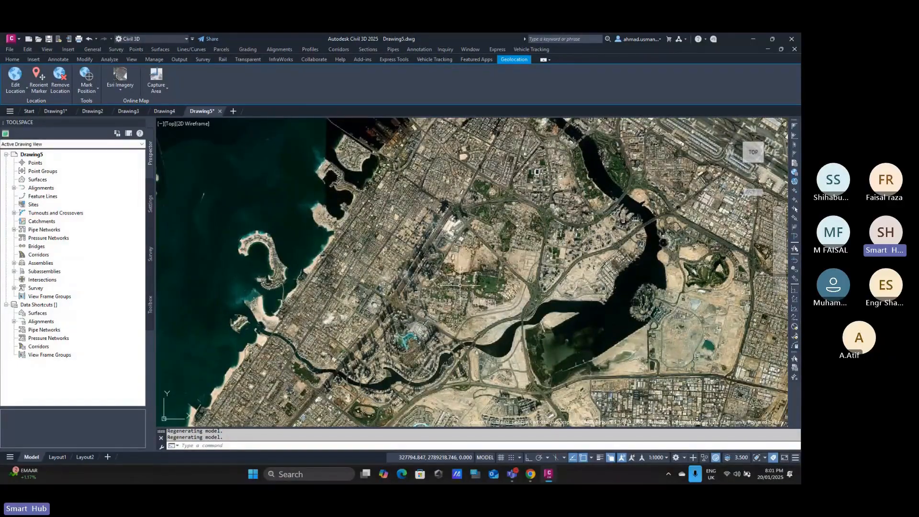
scroll(422, 271, "down", 5)
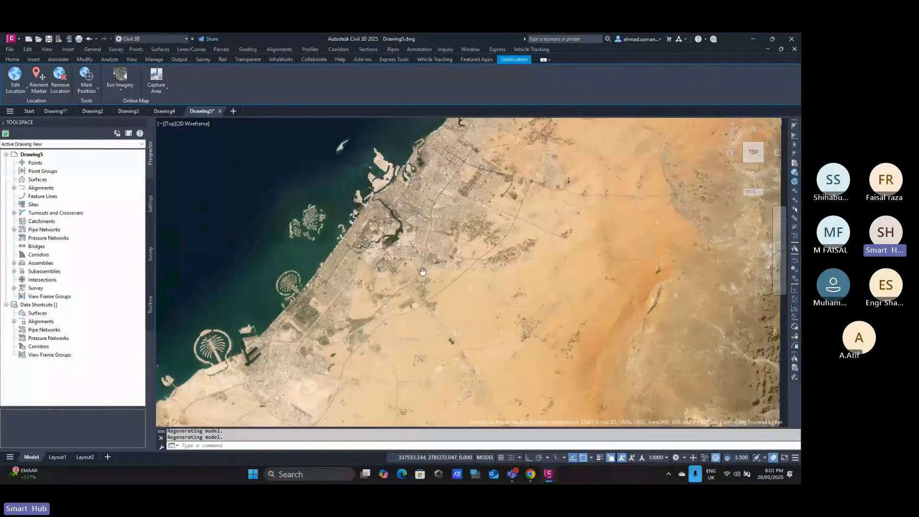
scroll(392, 247, "down", 4)
scroll(380, 234, "up", 7)
middle_click_drag(379, 234, 414, 283)
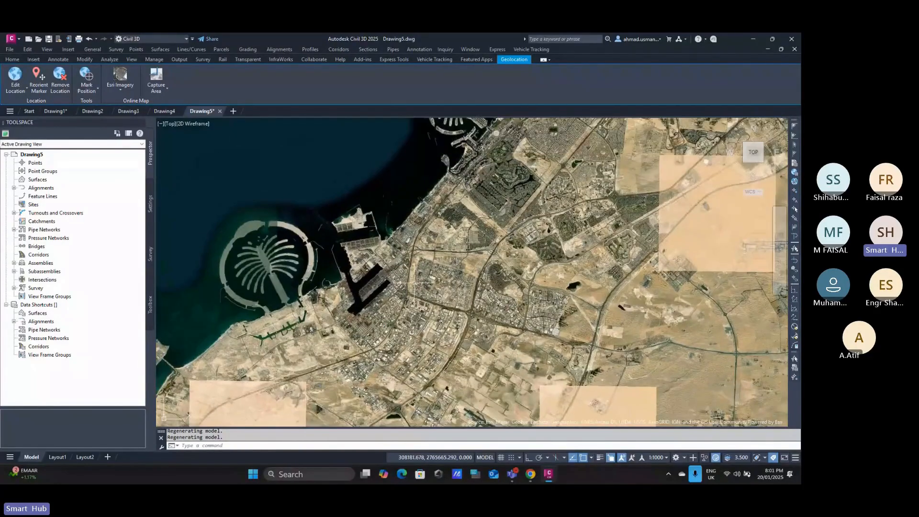
scroll(414, 283, "up", 5)
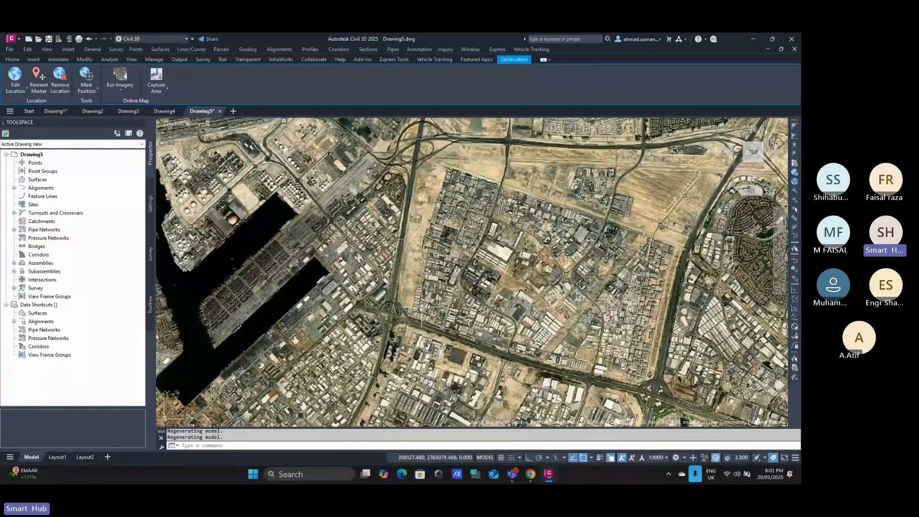
scroll(409, 314, "down", 6)
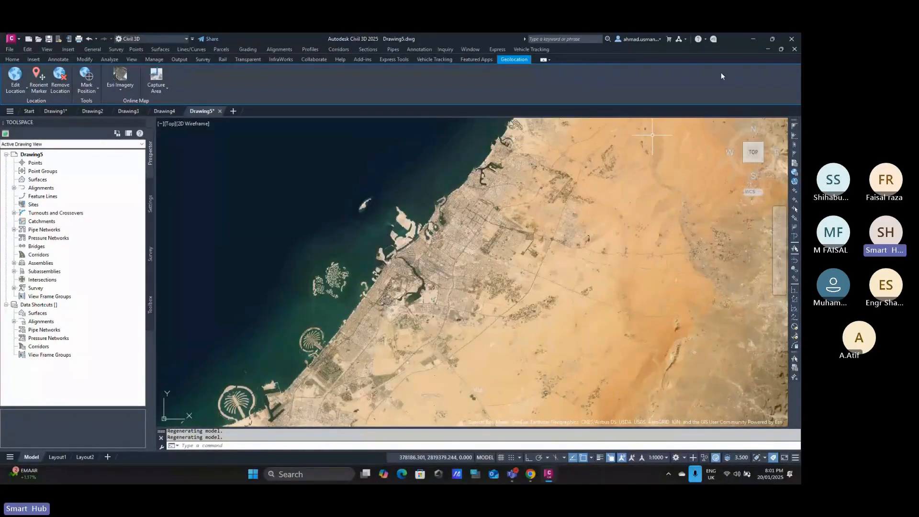
Switch to AutoCAD 2025 and open the recent drawing BGC-AHP-ABLP-02
left_click(753, 39)
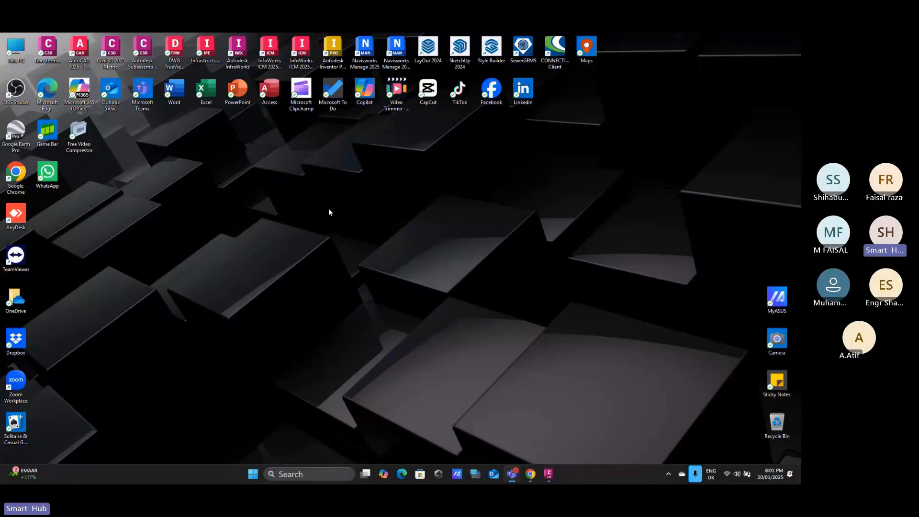
double_click(85, 55)
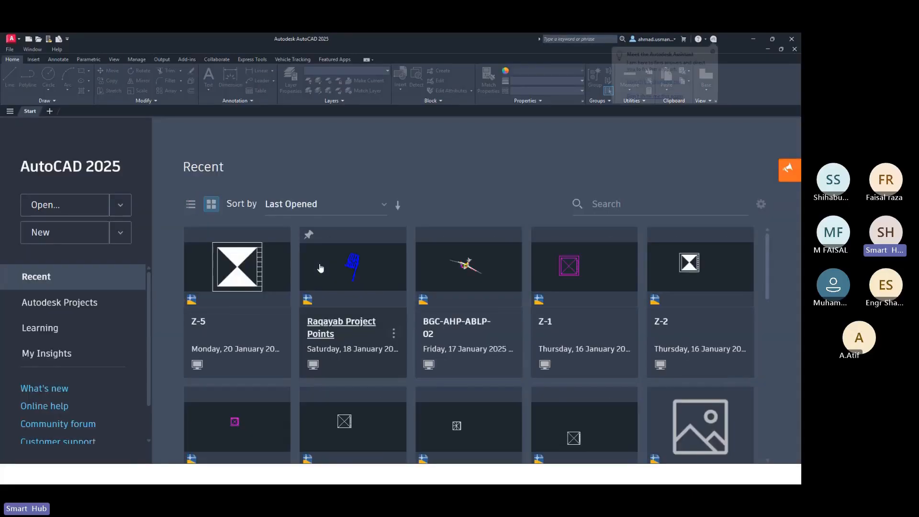
left_click(469, 355)
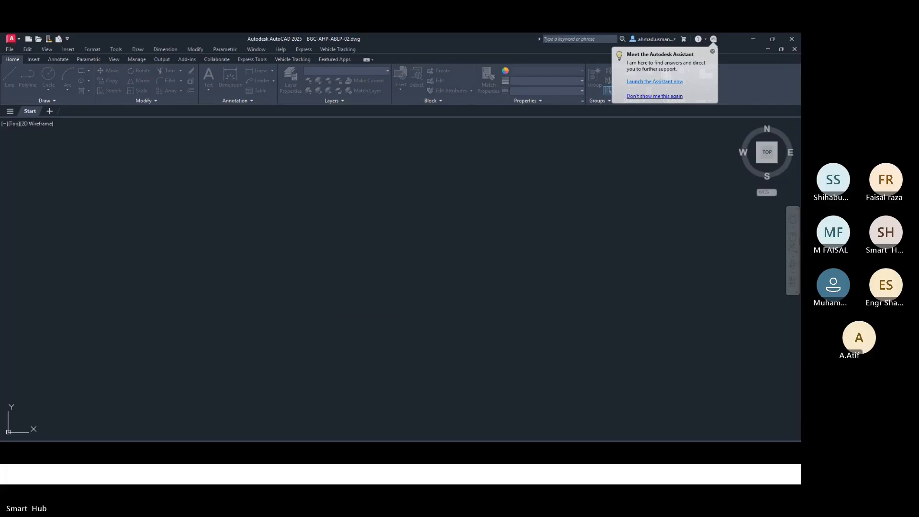
left_click(462, 283)
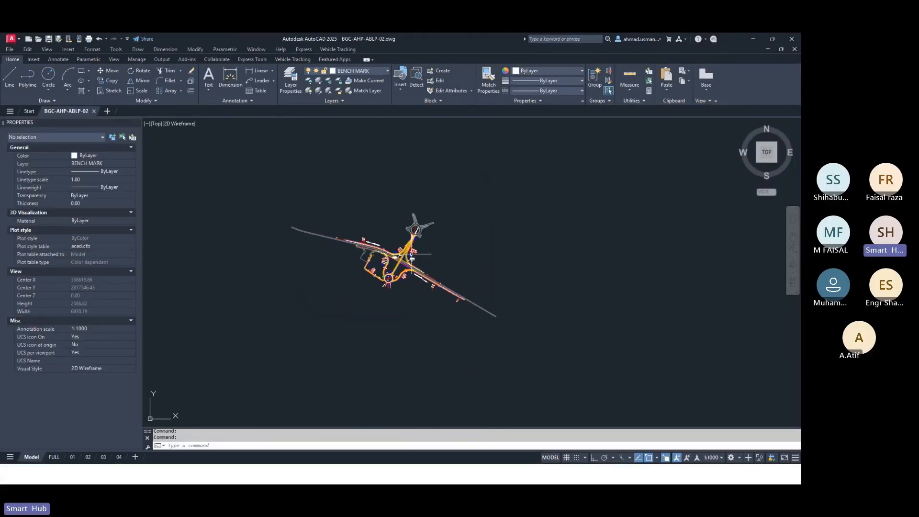
Examine the road interchange drawing, including its roundabouts, ramps, benchmark labels and overall extent
scroll(393, 265, "up", 10)
scroll(416, 308, "down", 2)
middle_click_drag(492, 295, 447, 275)
scroll(404, 276, "down", 6)
scroll(403, 276, "up", 6)
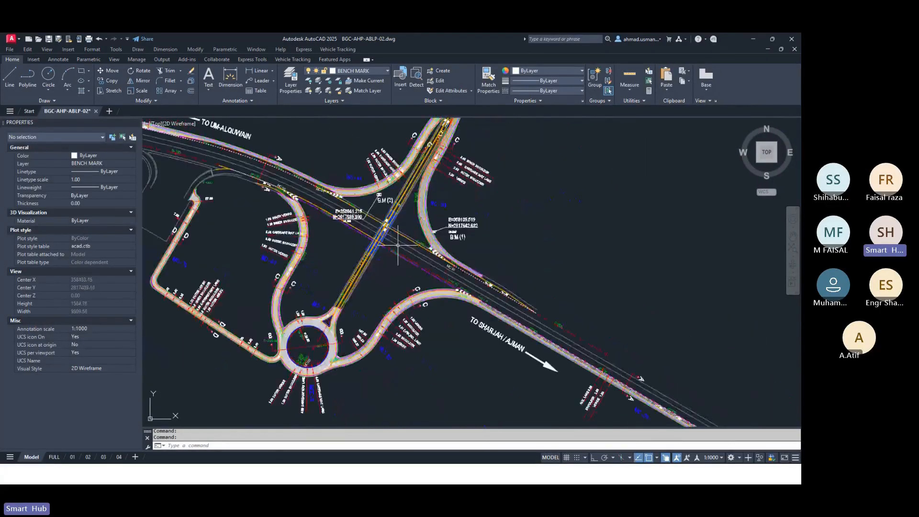
scroll(433, 286, "down", 4)
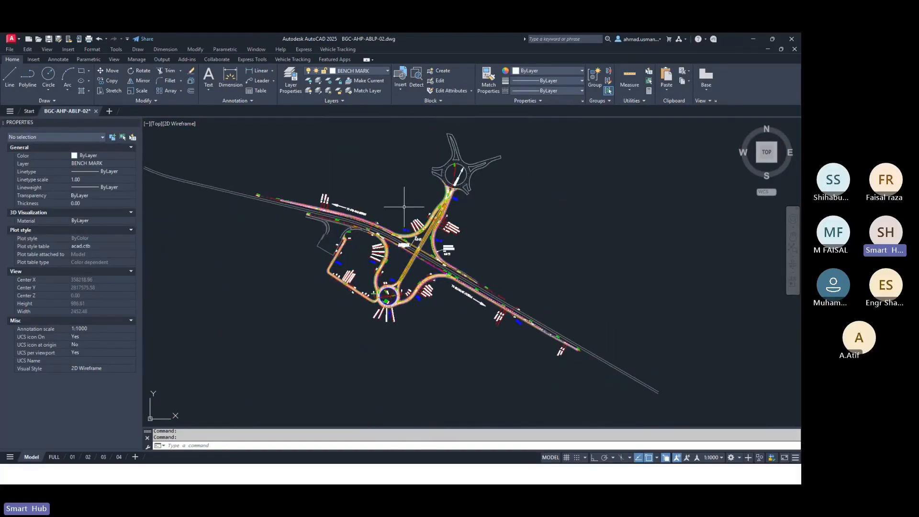
scroll(441, 263, "up", 5)
scroll(383, 253, "down", 5)
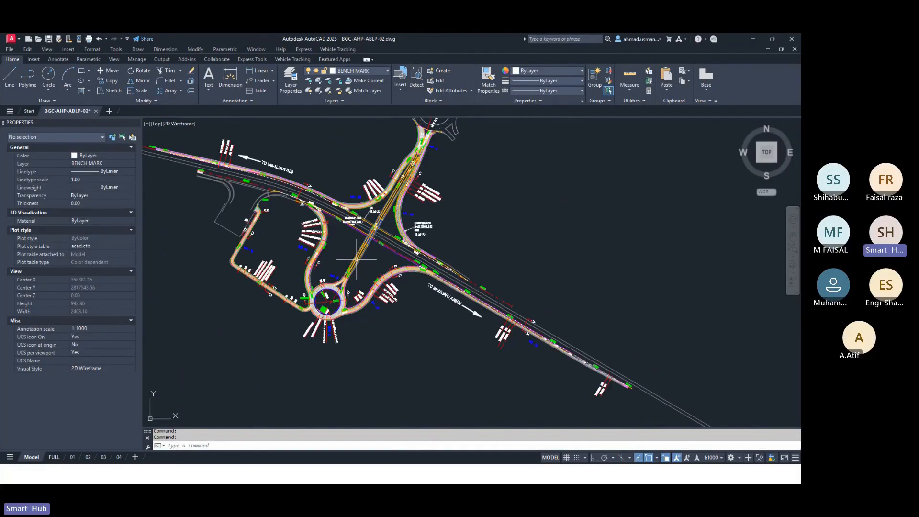
scroll(385, 256, "up", 2)
scroll(404, 286, "down", 5)
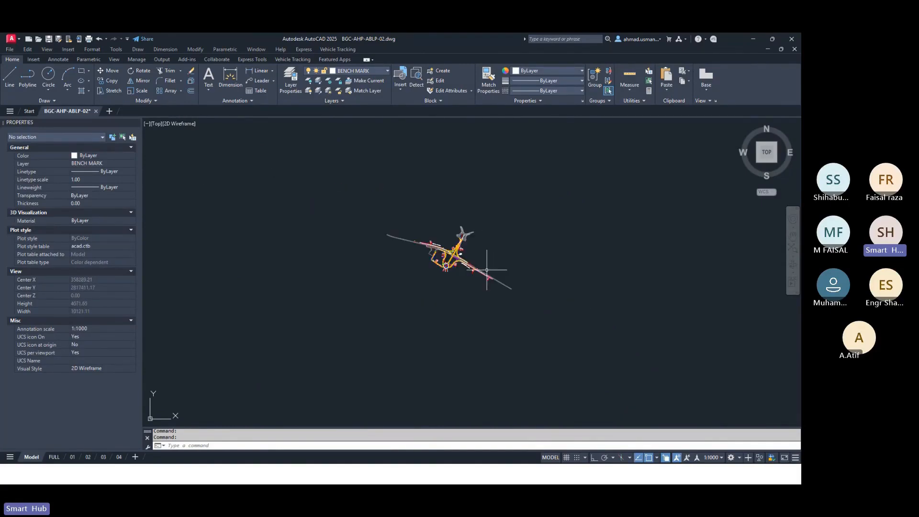
scroll(393, 223, "up", 5)
scroll(454, 310, "up", 6)
left_click(453, 308)
key("Escape")
key("Escape")
scroll(451, 306, "down", 2)
scroll(549, 303, "down", 15)
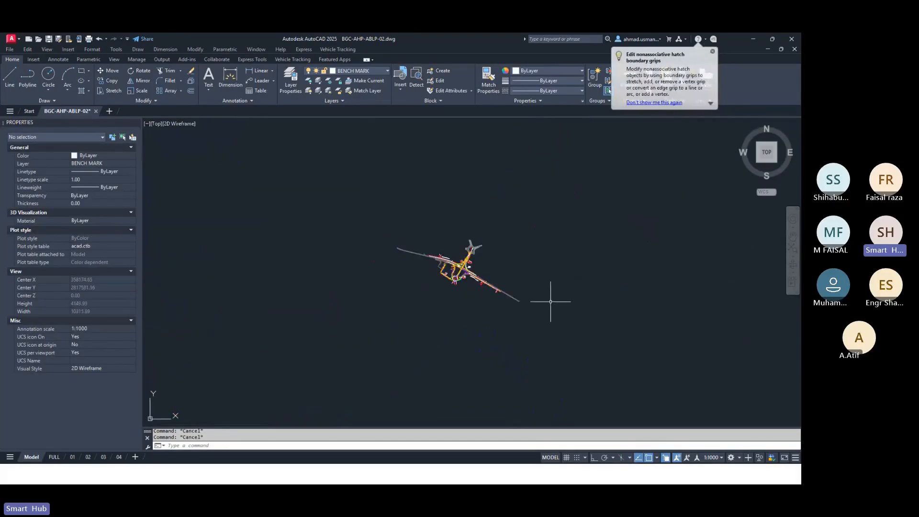
Flatten all objects of the road interchange drawing to 2D, keeping hidden lines
type("flatt")
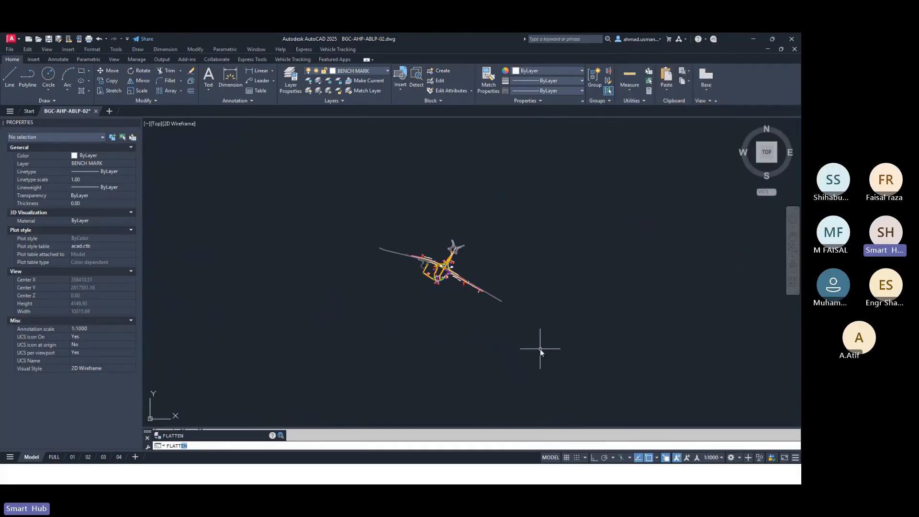
key("Return")
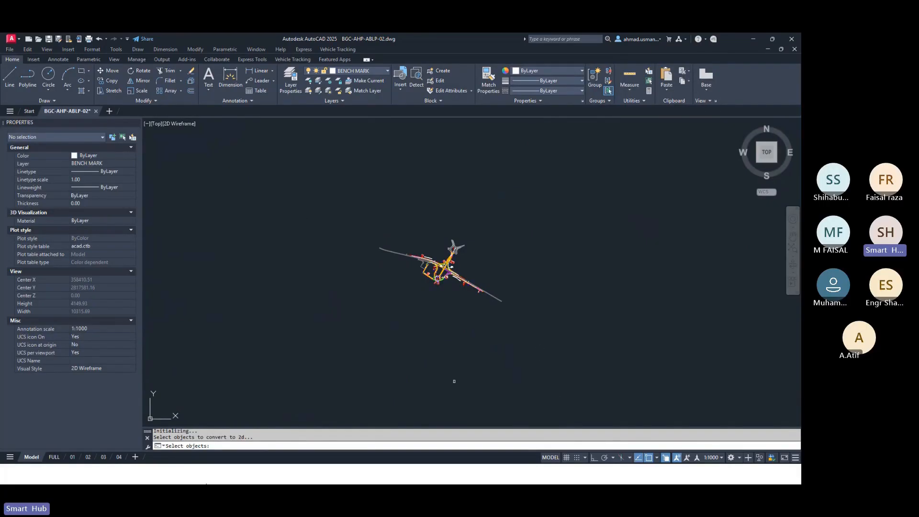
left_click(561, 348)
left_click(279, 200)
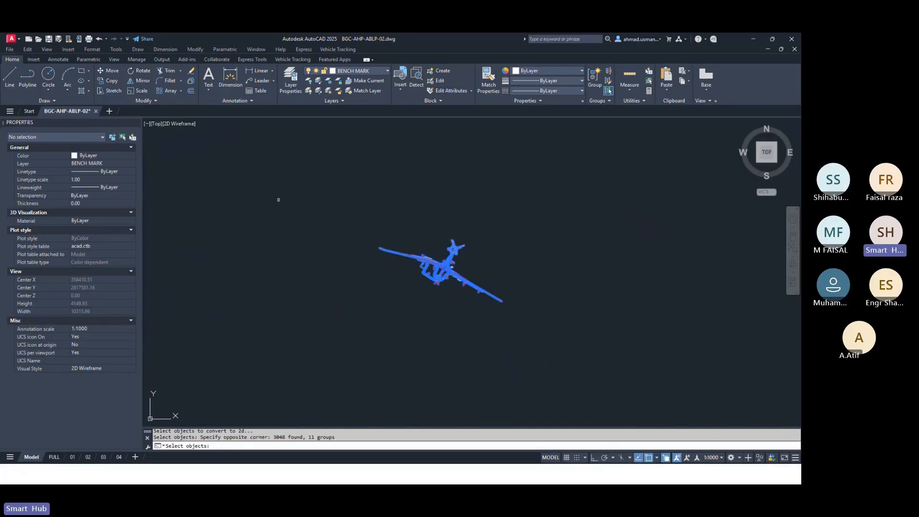
key("Return")
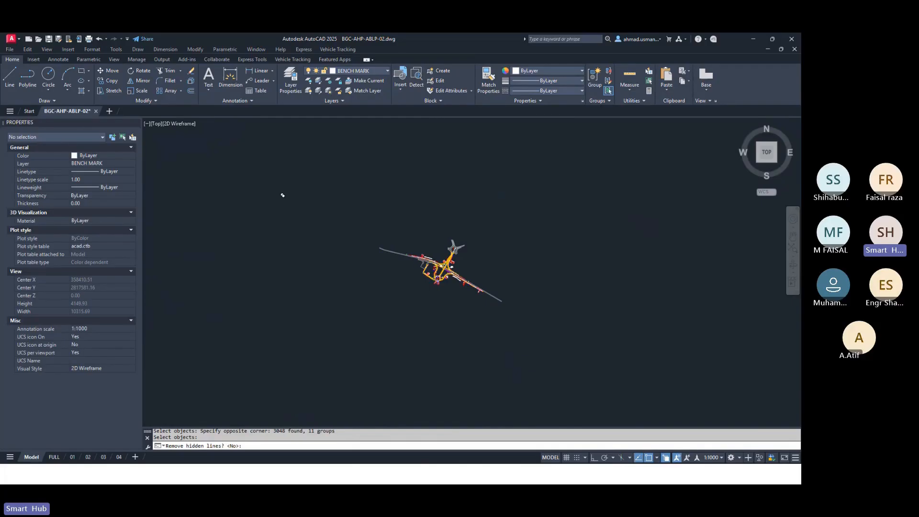
key("Return")
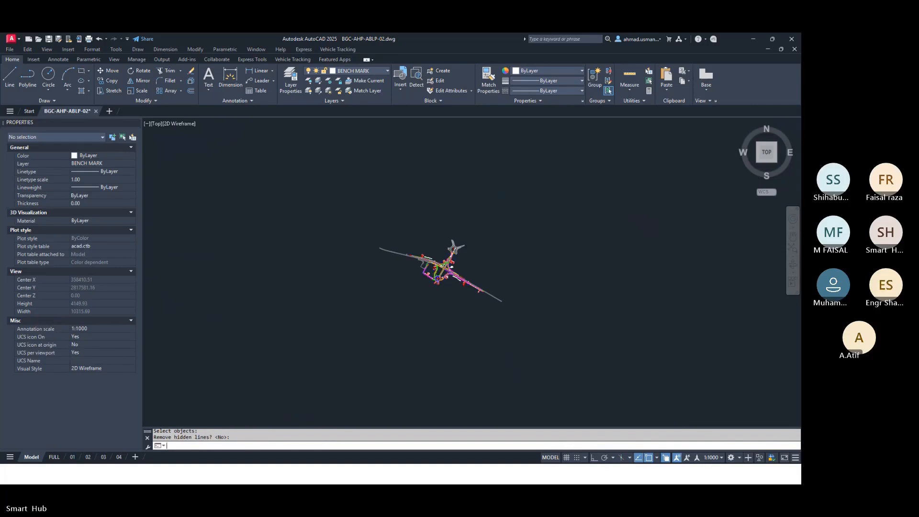
Check the flattened interchange and copy all of its objects to the clipboard
scroll(445, 265, "up", 10)
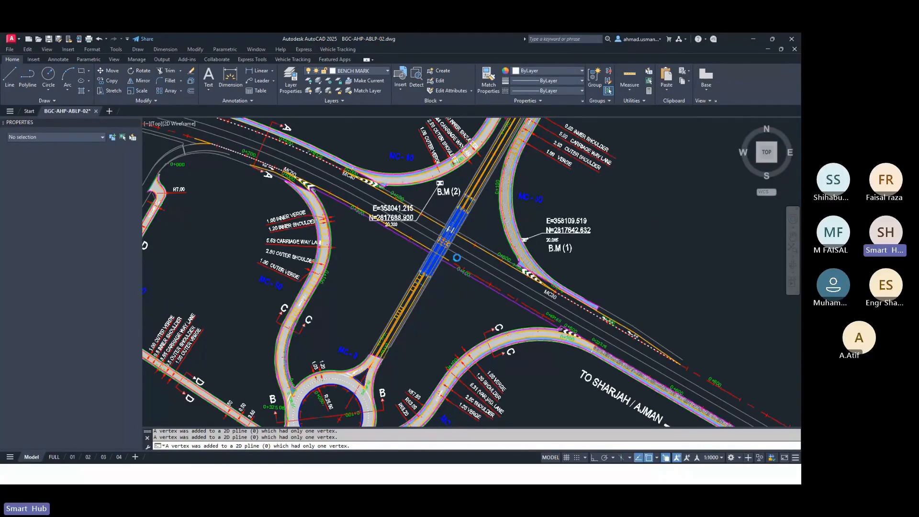
scroll(448, 276, "down", 4)
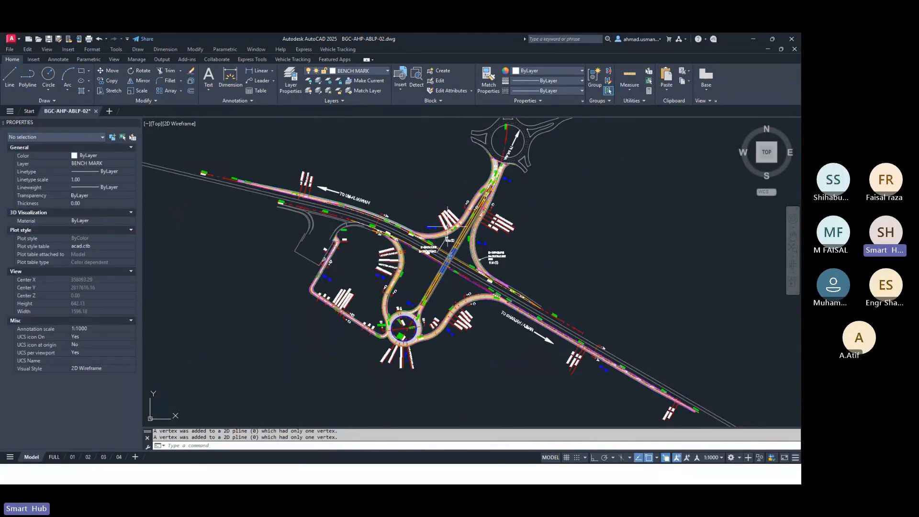
scroll(465, 316, "down", 3)
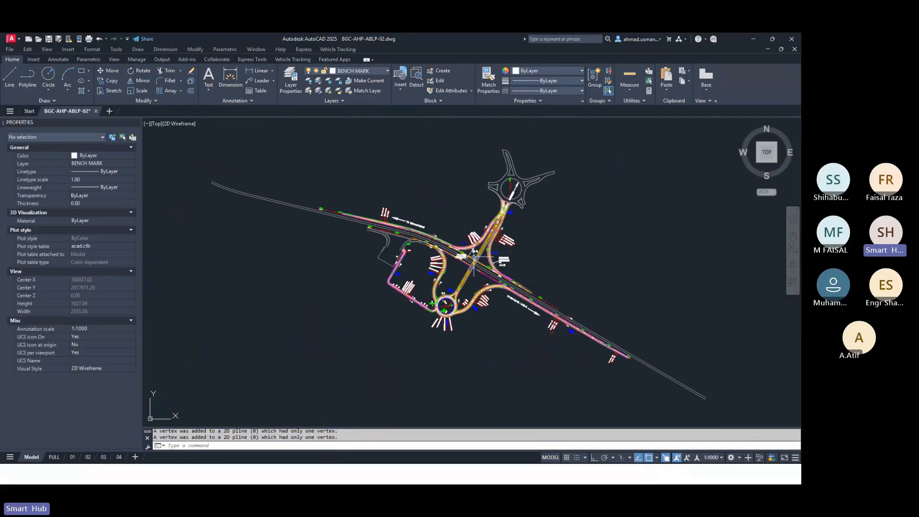
scroll(509, 244, "down", 2)
scroll(468, 240, "up", 2)
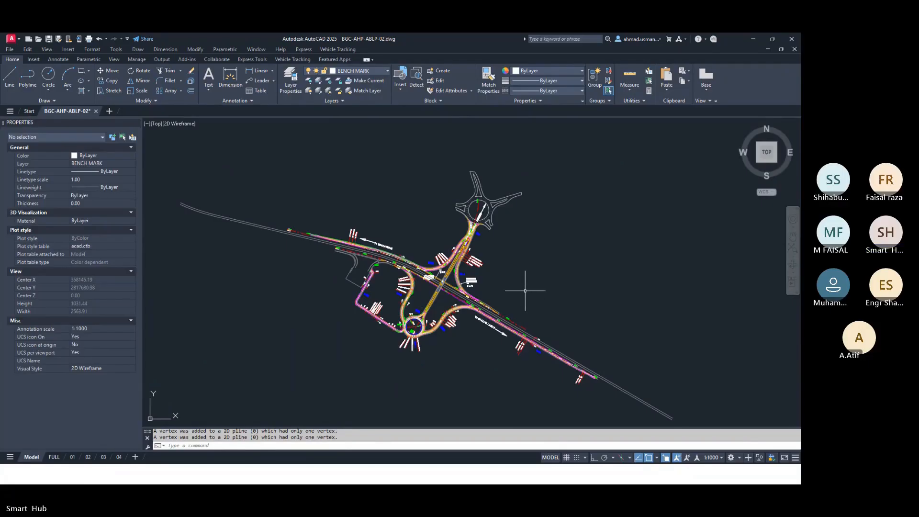
scroll(524, 297, "down", 2)
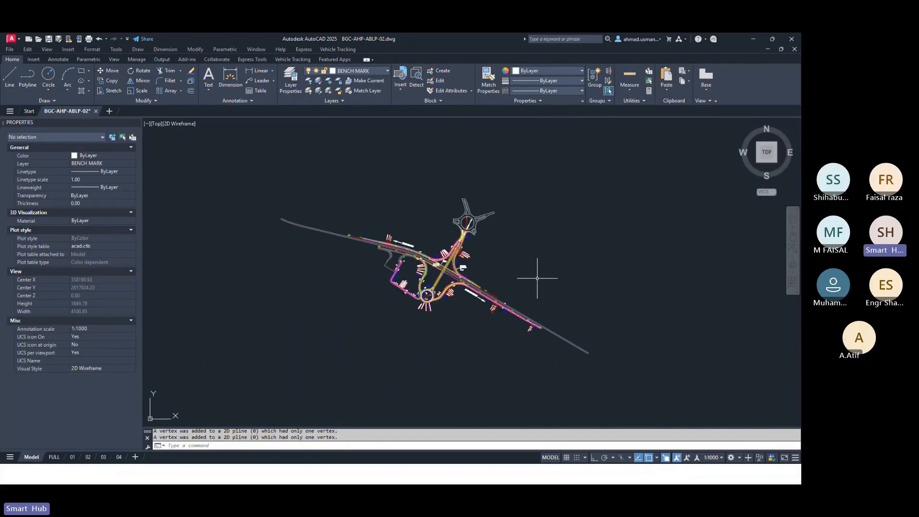
scroll(588, 297, "down", 6)
left_click(582, 318)
left_click(422, 216)
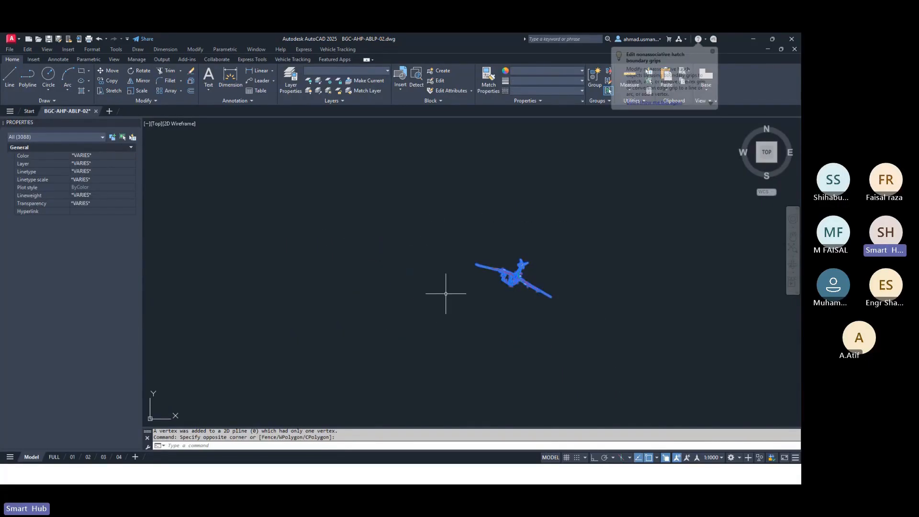
key("ctrl+c")
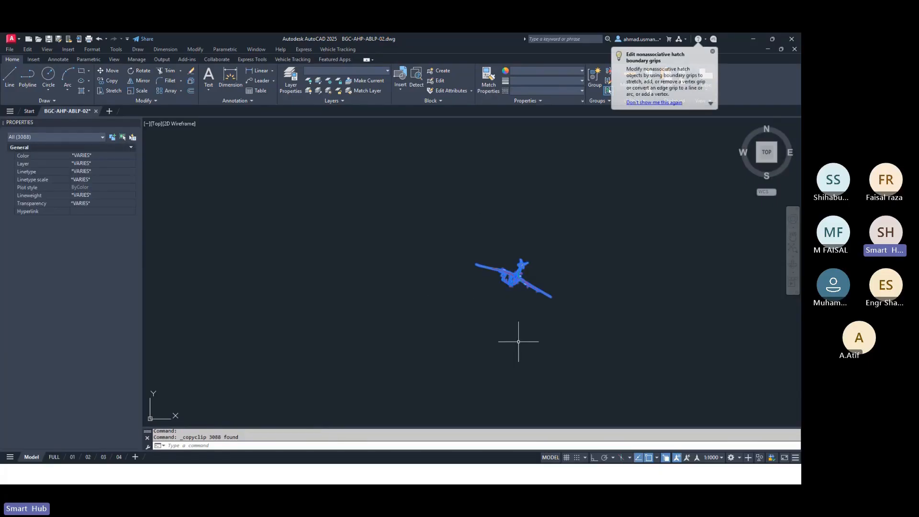
Switch to Civil 3D's Drawing5, paste the copied interchange to its original coordinates and regenerate the model
left_click(752, 38)
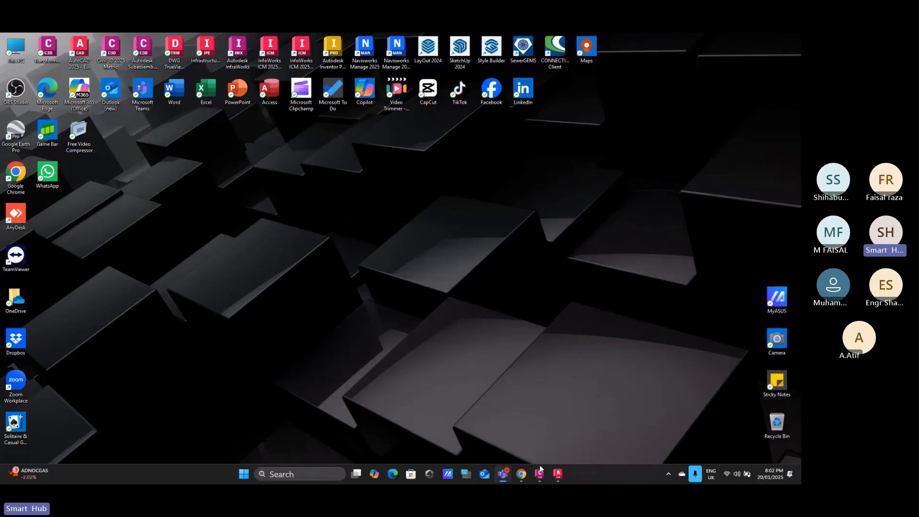
mouse_move(539, 471)
left_click(723, 409)
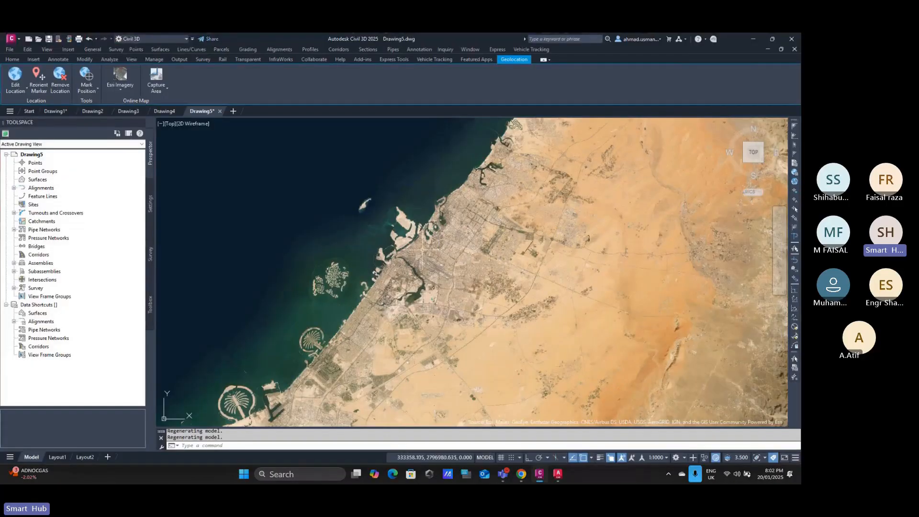
scroll(422, 249, "down", 7)
scroll(334, 324, "up", 10)
middle_click_drag(351, 290, 409, 344)
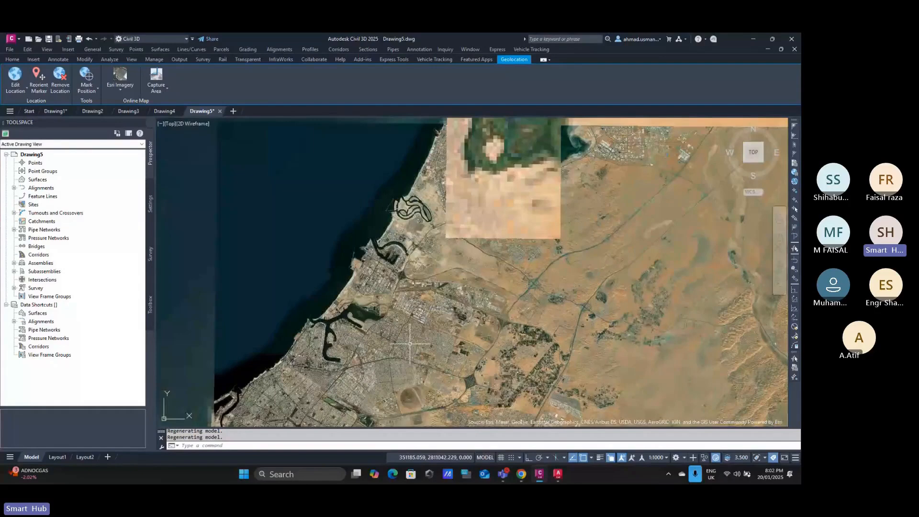
left_click(27, 50)
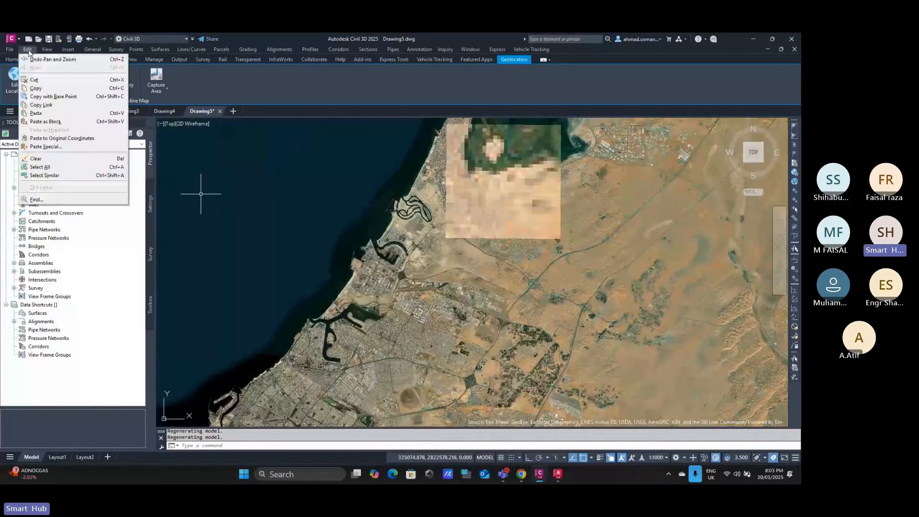
left_click(48, 139)
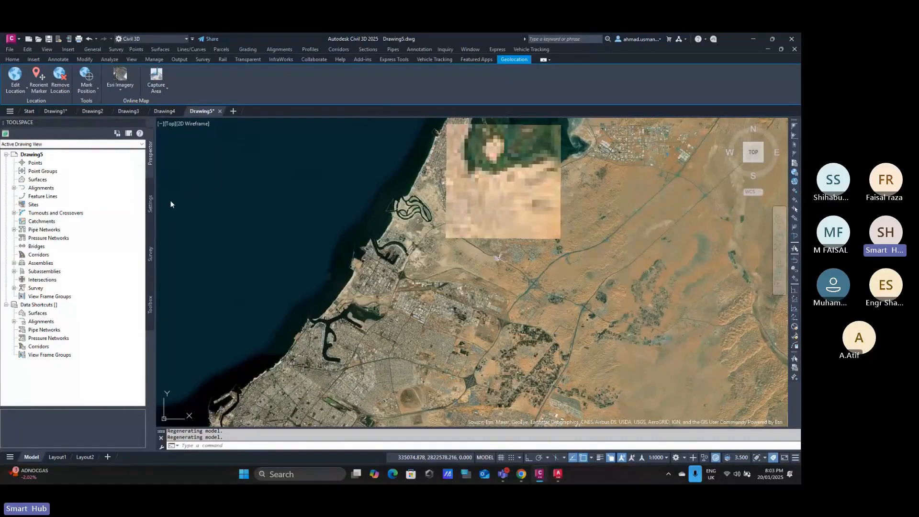
scroll(484, 189, "up", 10)
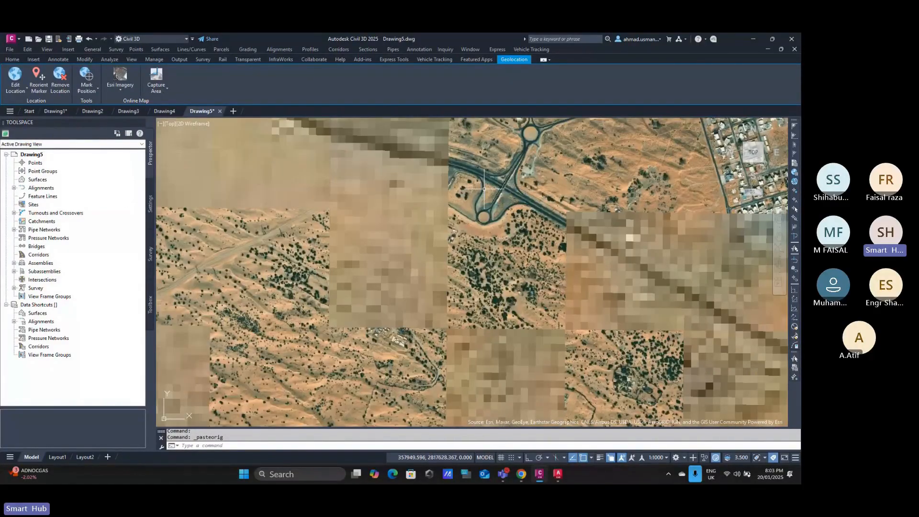
scroll(484, 189, "up", 4)
key("Return")
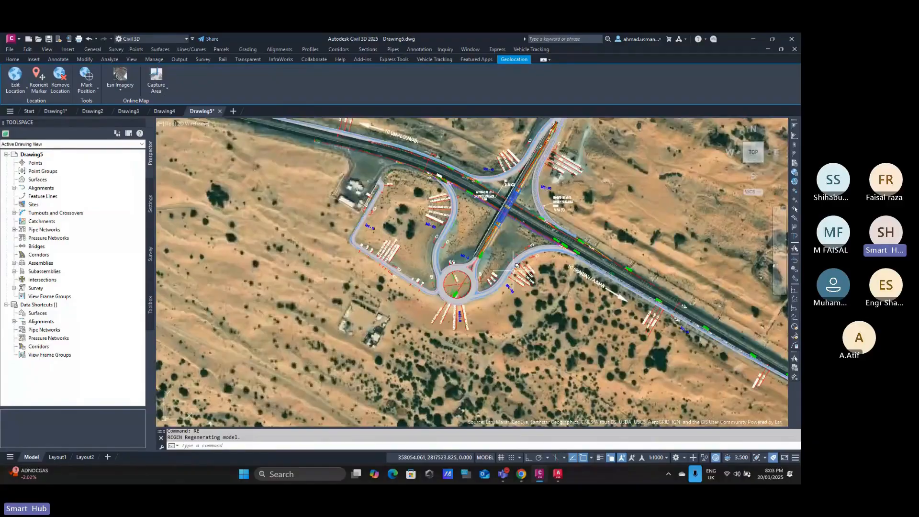
Examine how the pasted interchange aligns with the satellite imagery at the roundabouts, bridge, ramps and main highway
scroll(499, 310, "down", 3)
scroll(529, 277, "up", 8)
scroll(531, 275, "down", 5)
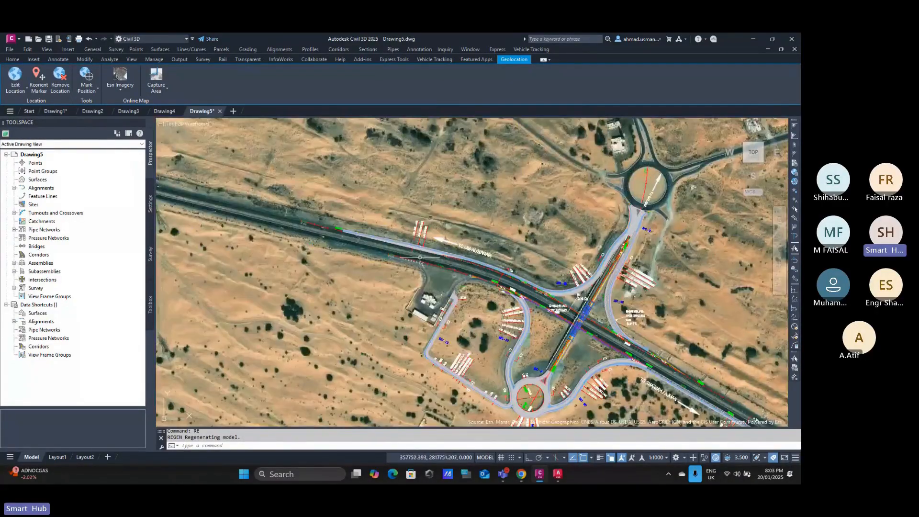
scroll(459, 276, "up", 3)
scroll(439, 276, "down", 3)
scroll(423, 276, "up", 6)
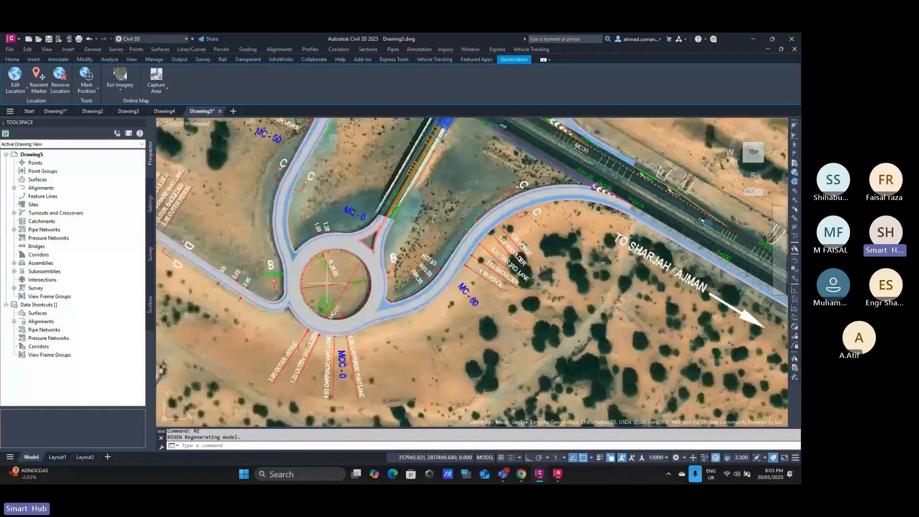
scroll(409, 276, "down", 5)
scroll(459, 268, "up", 8)
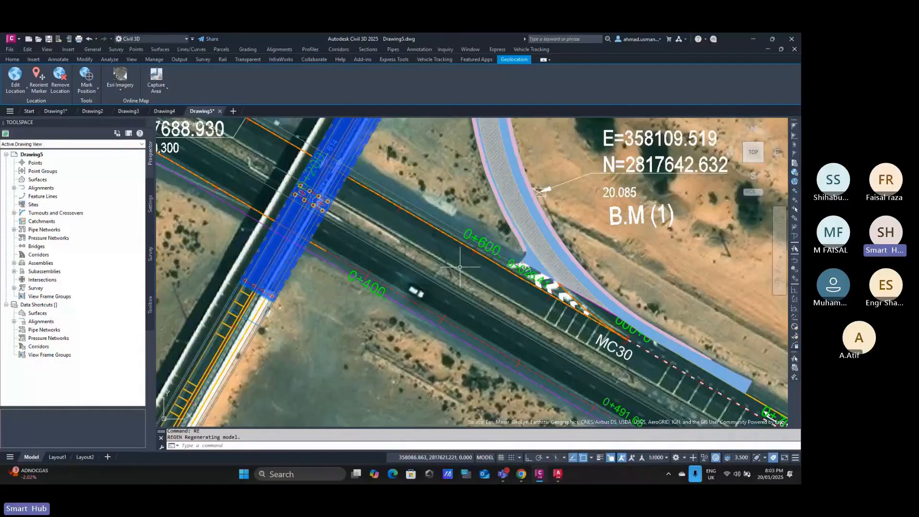
scroll(459, 267, "down", 6)
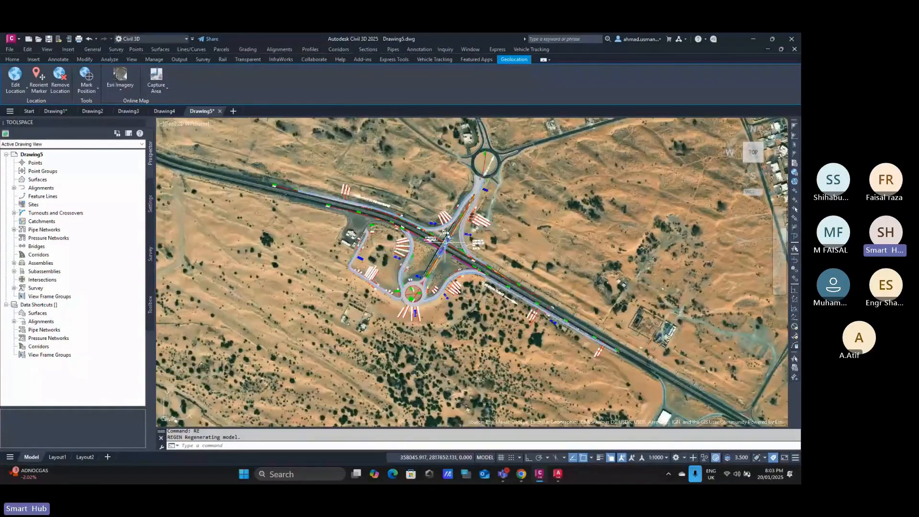
scroll(445, 242, "up", 6)
scroll(431, 255, "down", 6)
middle_click_drag(472, 313, 459, 330)
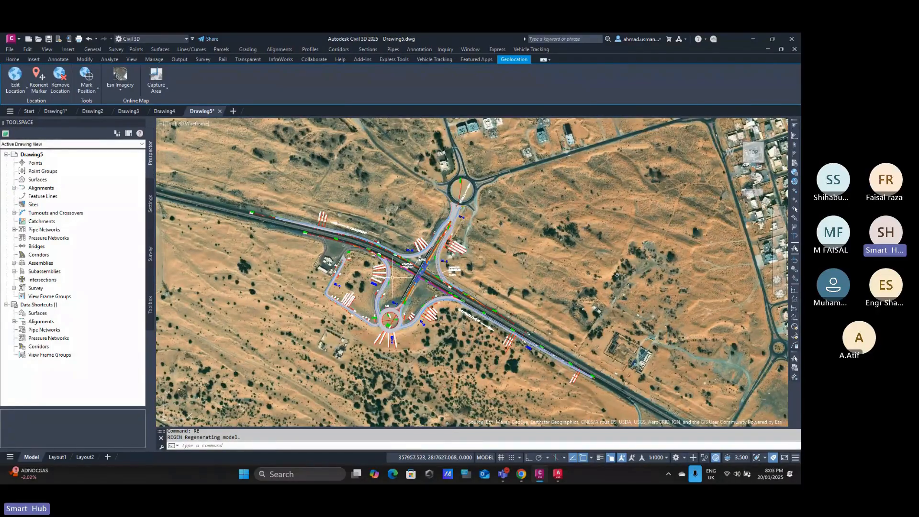
scroll(419, 282, "up", 5)
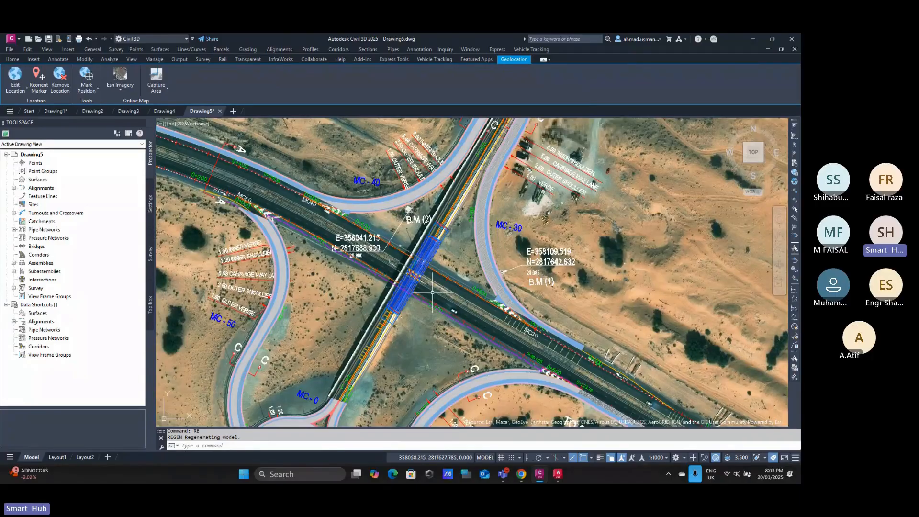
scroll(432, 291, "down", 6)
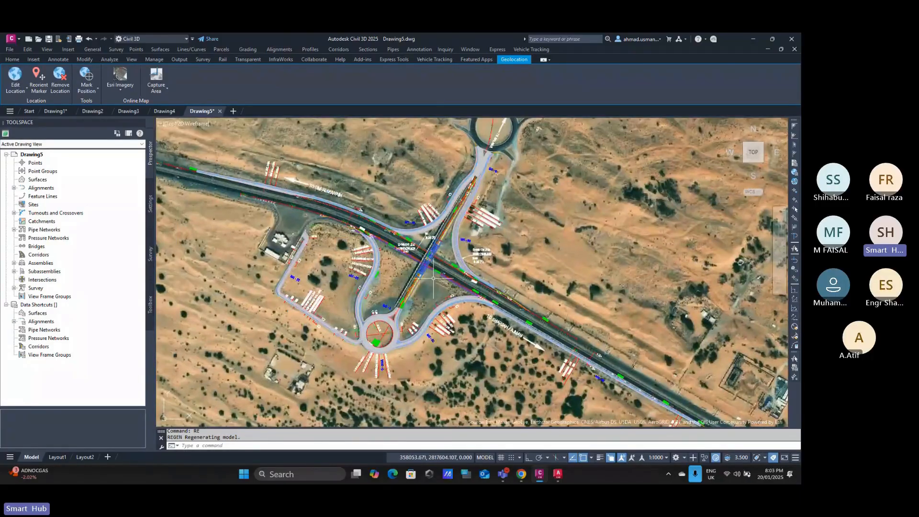
scroll(437, 292, "up", 5)
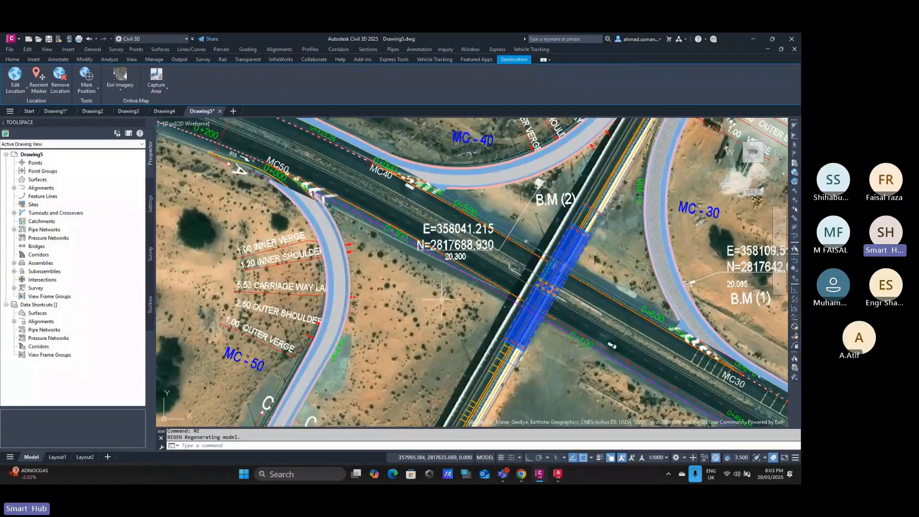
scroll(452, 318, "down", 5)
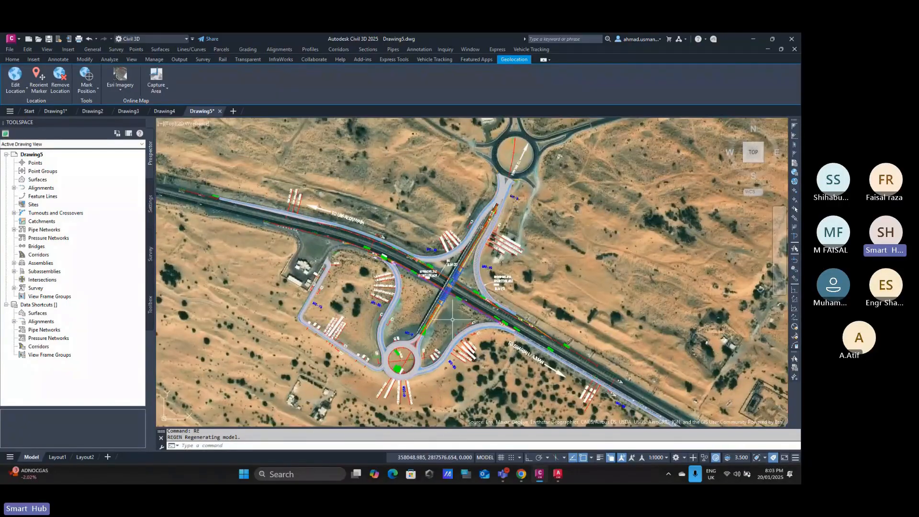
scroll(466, 328, "down", 4)
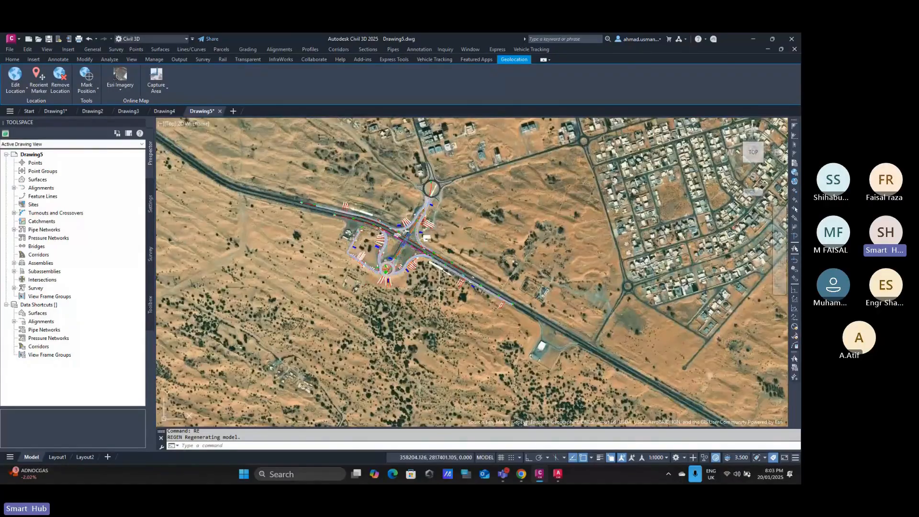
scroll(439, 289, "down", 2)
middle_click_drag(424, 296, 464, 322)
scroll(433, 290, "up", 4)
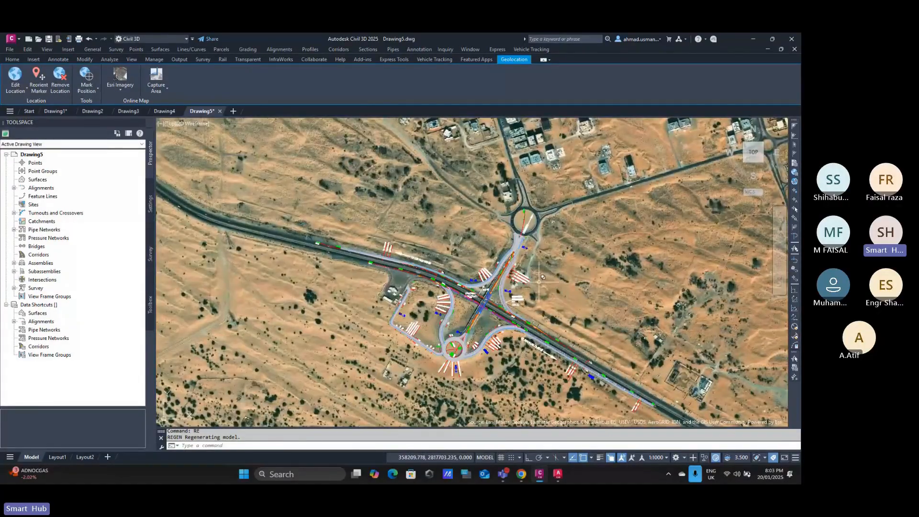
middle_click_drag(534, 328, 484, 295)
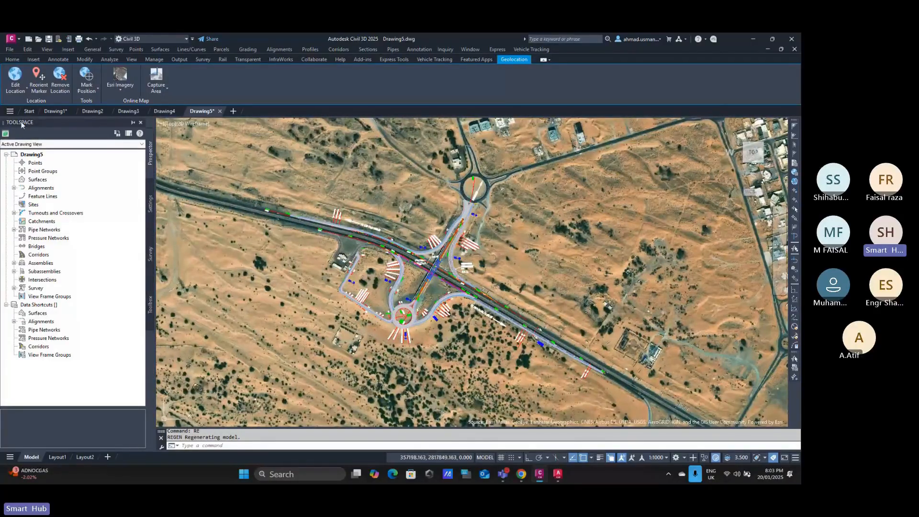
Start the Export KML utility from the miscellaneous utilities and name the export Salama
left_click(12, 60)
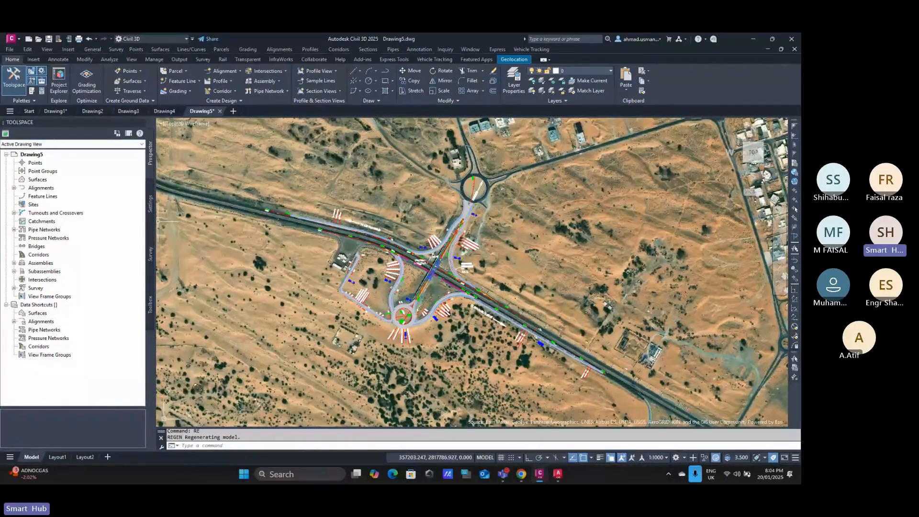
left_click(150, 305)
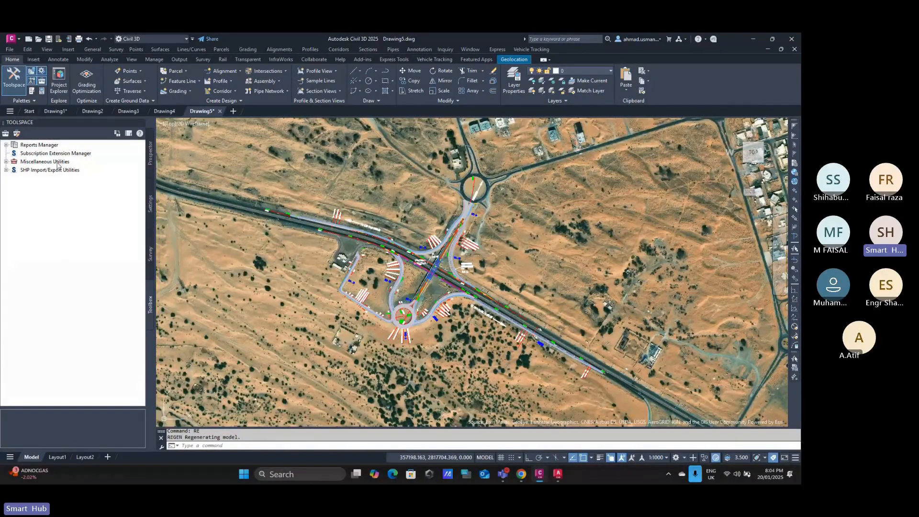
left_click(7, 162)
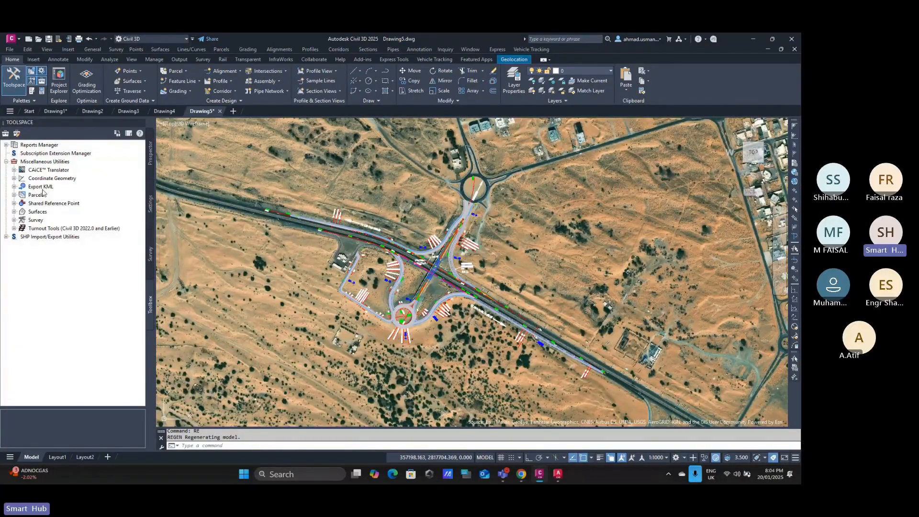
left_click(14, 187)
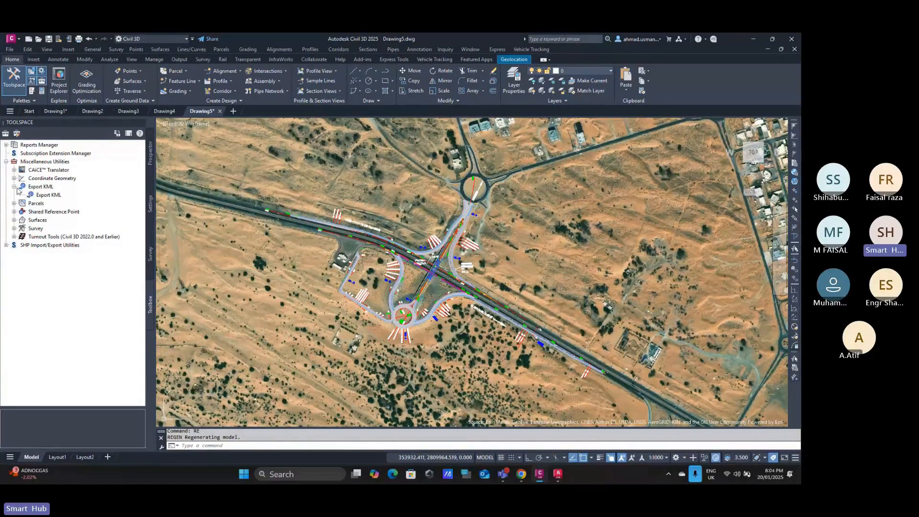
right_click(42, 196)
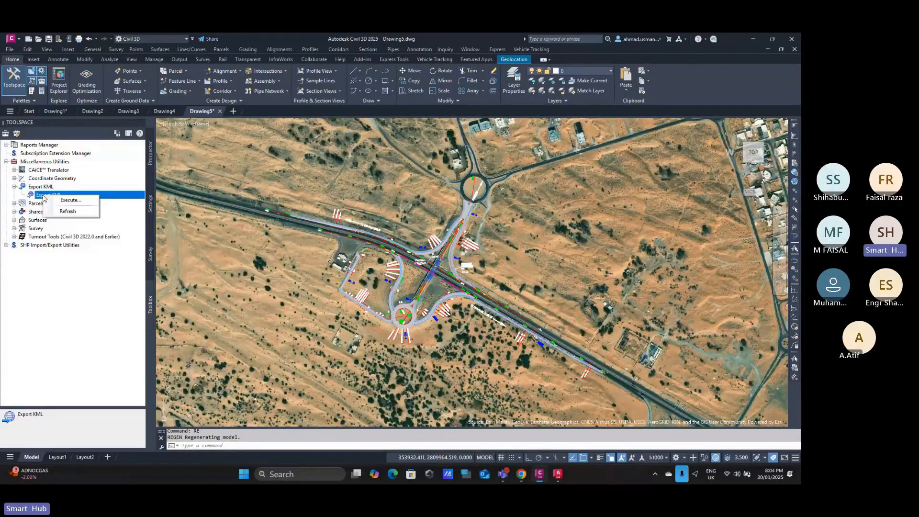
left_click(62, 201)
left_click_drag(397, 176, 603, 161)
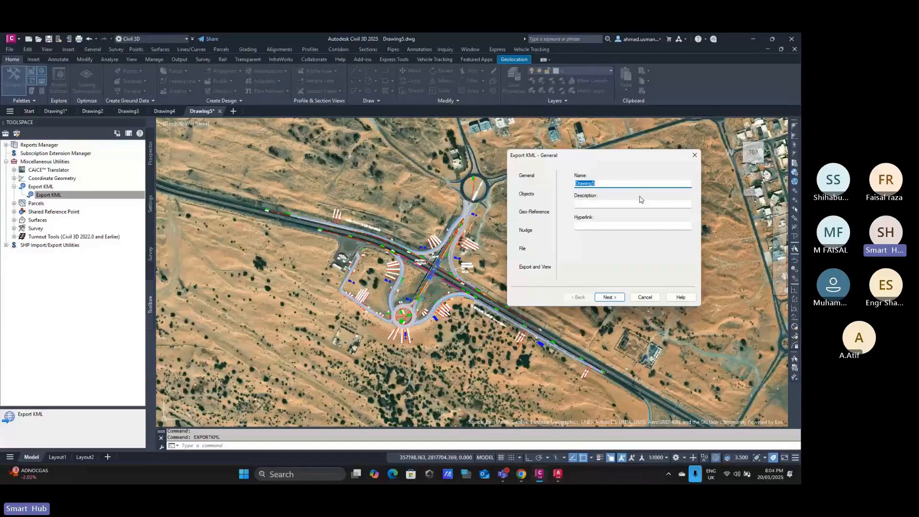
type("Salama")
left_click(609, 297)
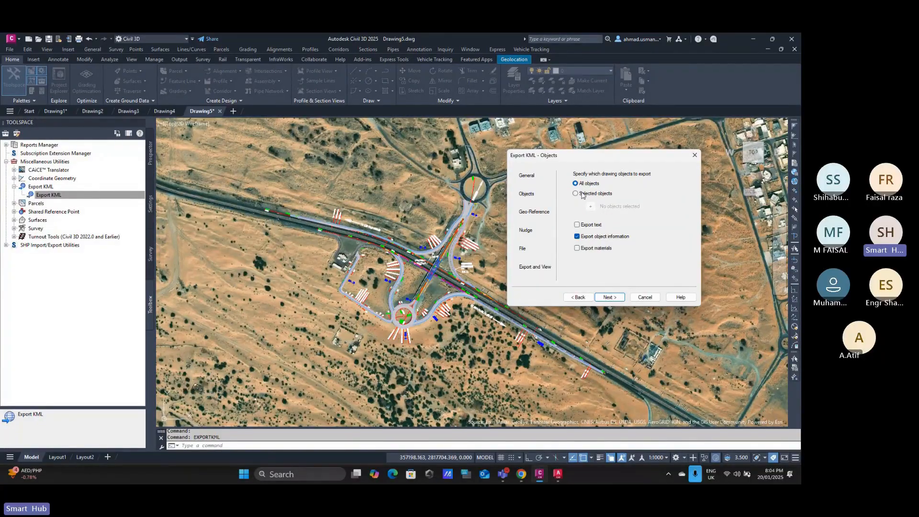
Limit the KML export to selected objects and select the entire pasted interchange
left_click(575, 193)
left_click(592, 207)
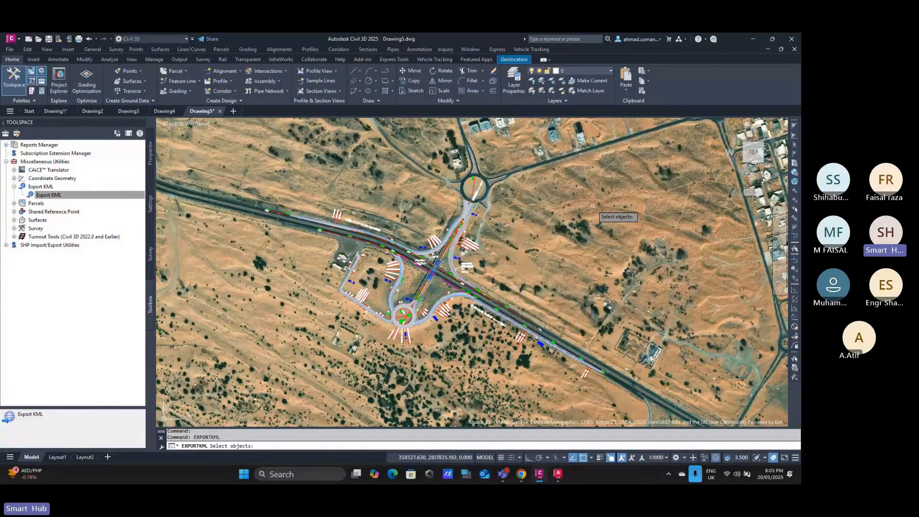
scroll(521, 208, "down", 5)
scroll(521, 208, "down", 2)
left_click(585, 285)
left_click(412, 191)
key("Return")
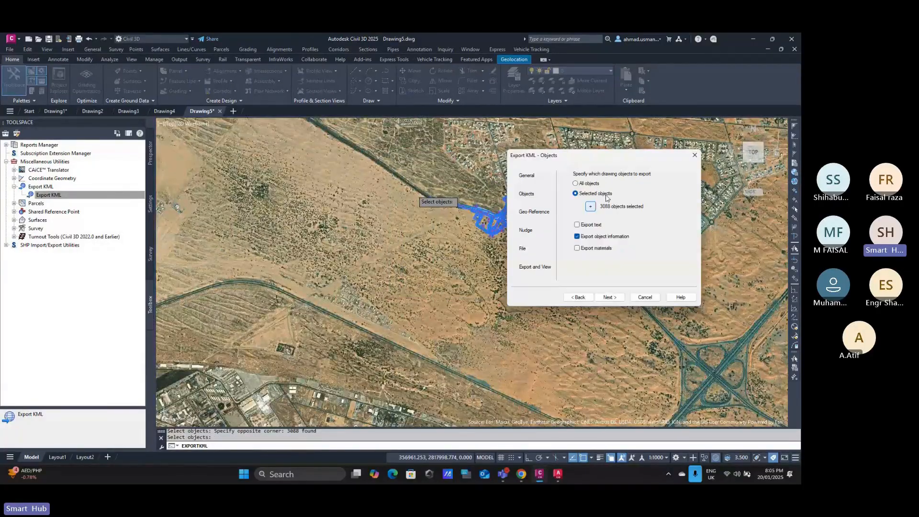
Include text and object information in the KML export and proceed to the geo-reference settings
left_click(576, 236)
left_click(583, 226)
left_click(588, 237)
left_click(610, 297)
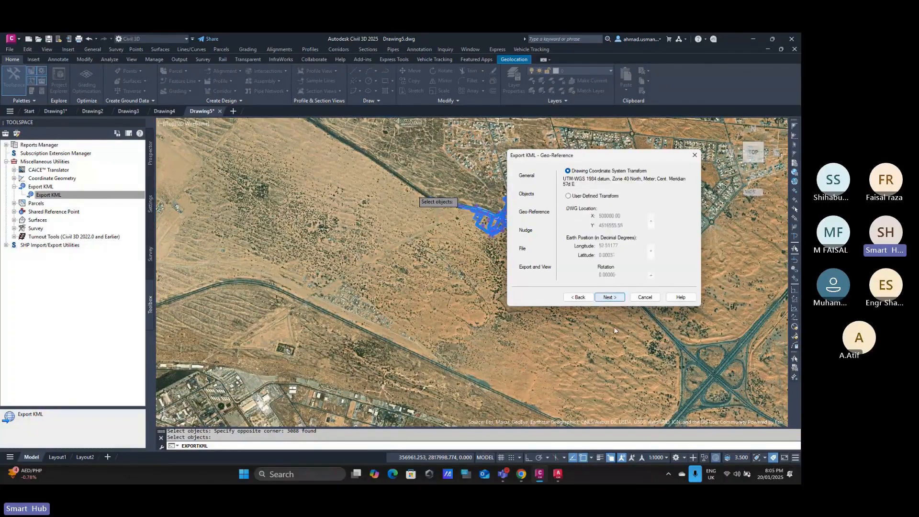